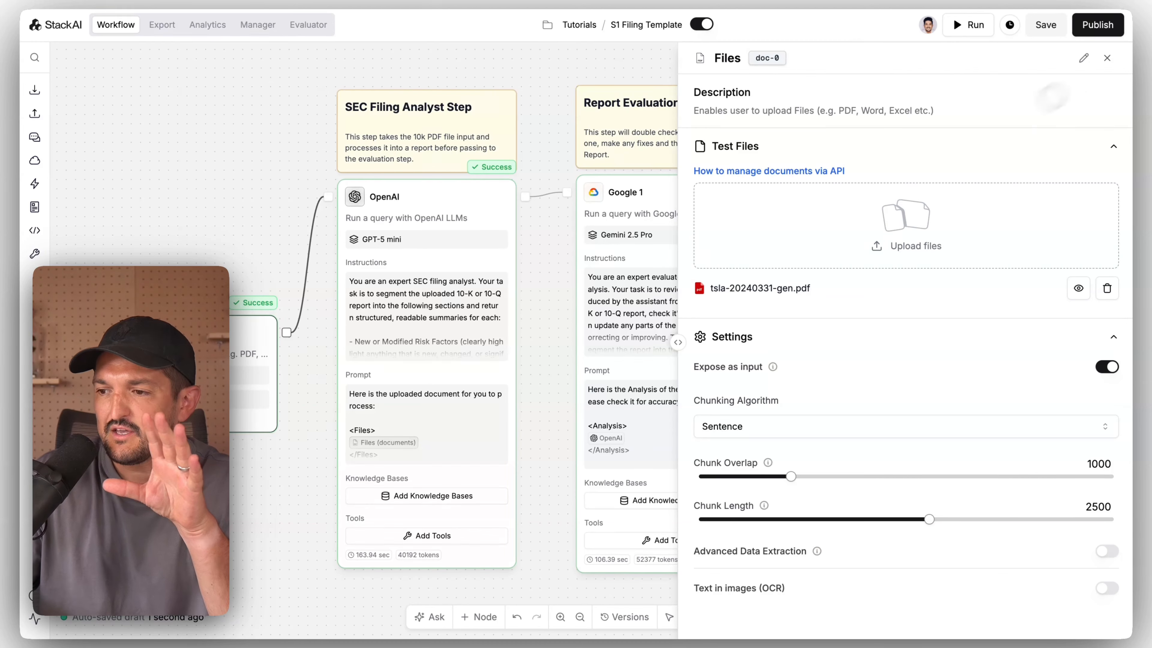
Step: Examine the Output node's result as plain and formatted text, and read through the exported Tesla Form 10-Q report PDF
{"action": "left_click", "coordinate": [1107, 58]}
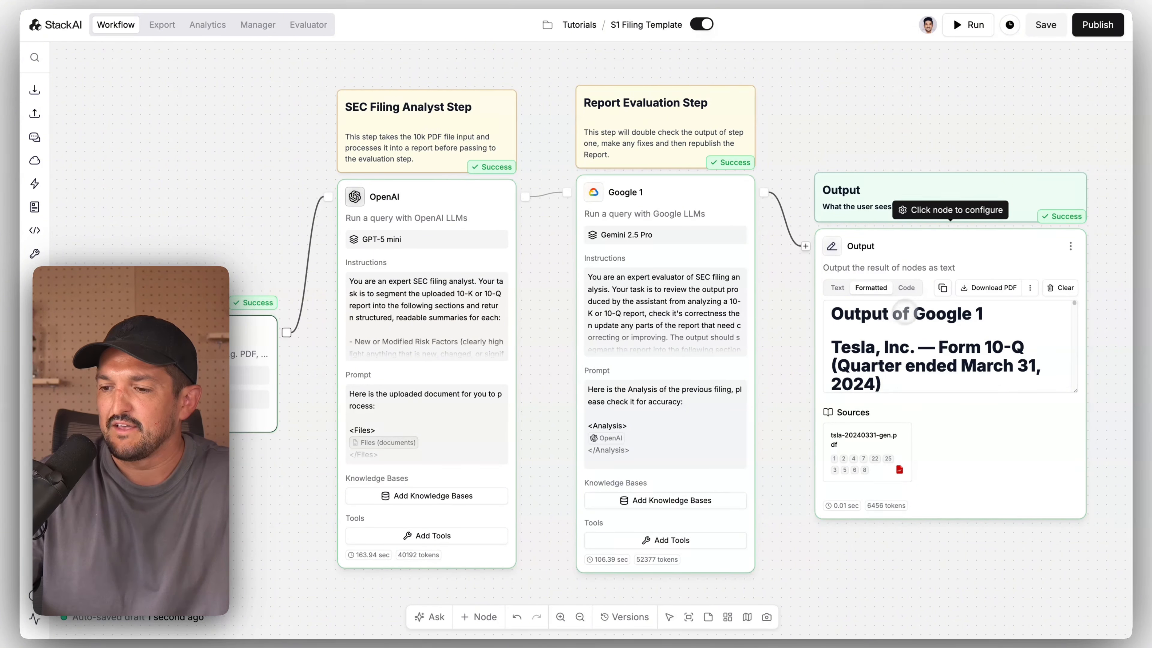
{"action": "left_click", "coordinate": [837, 287]}
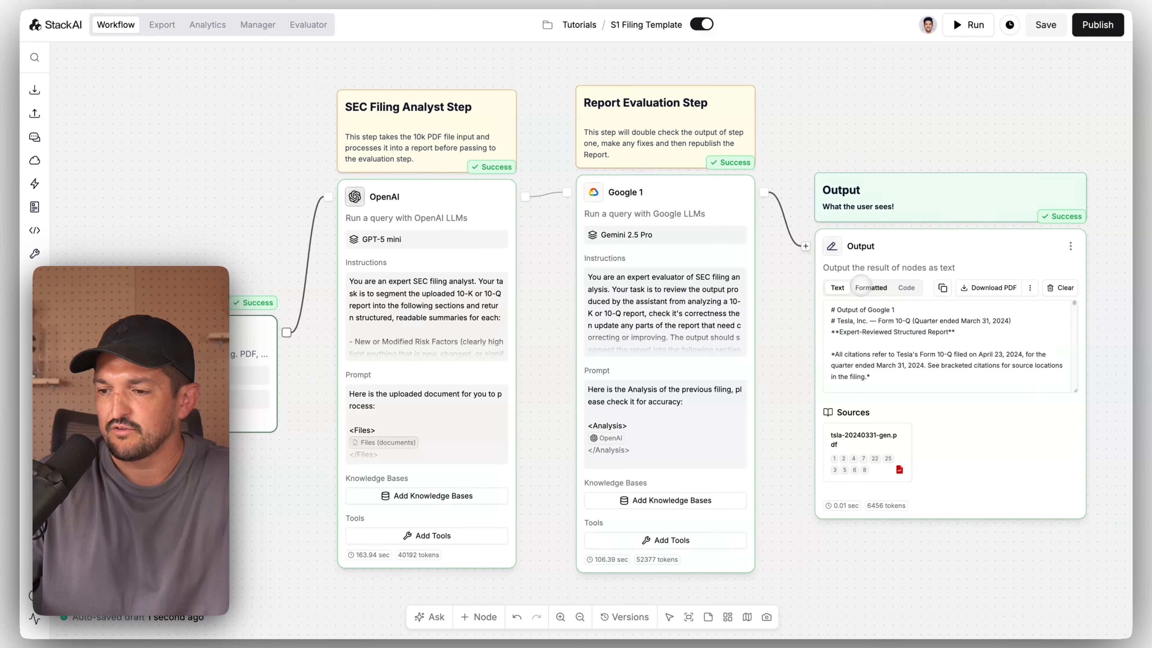
{"action": "left_click", "coordinate": [870, 287]}
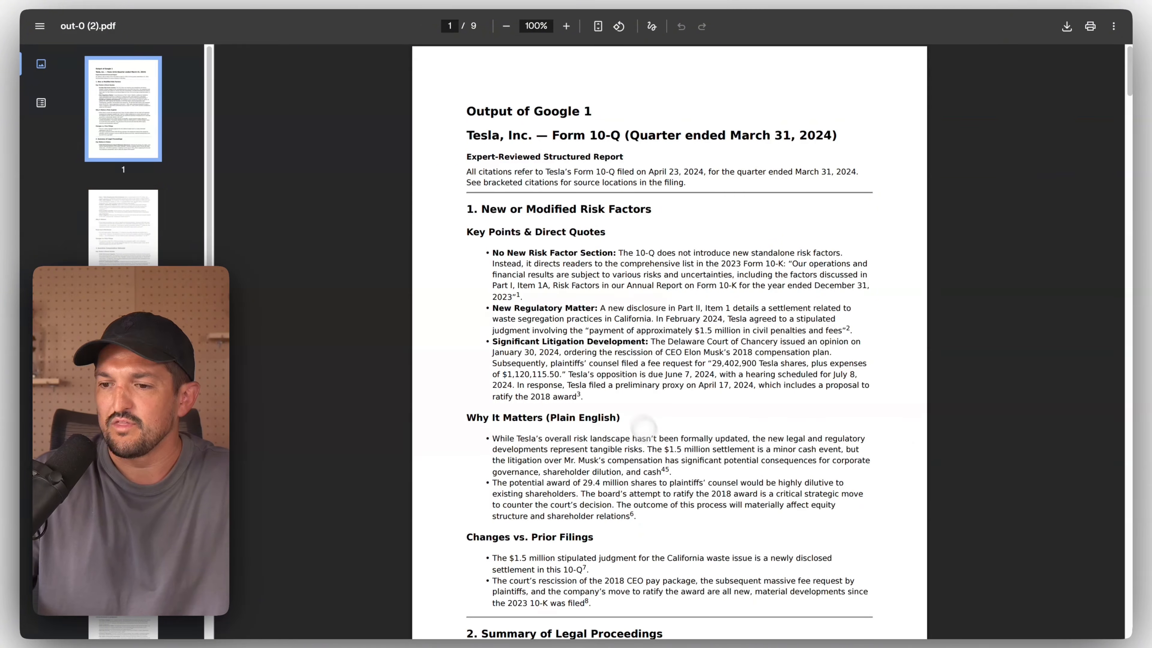
{"action": "scroll", "coordinate": [683, 519], "scroll_direction": "down", "scroll_amount": 12}
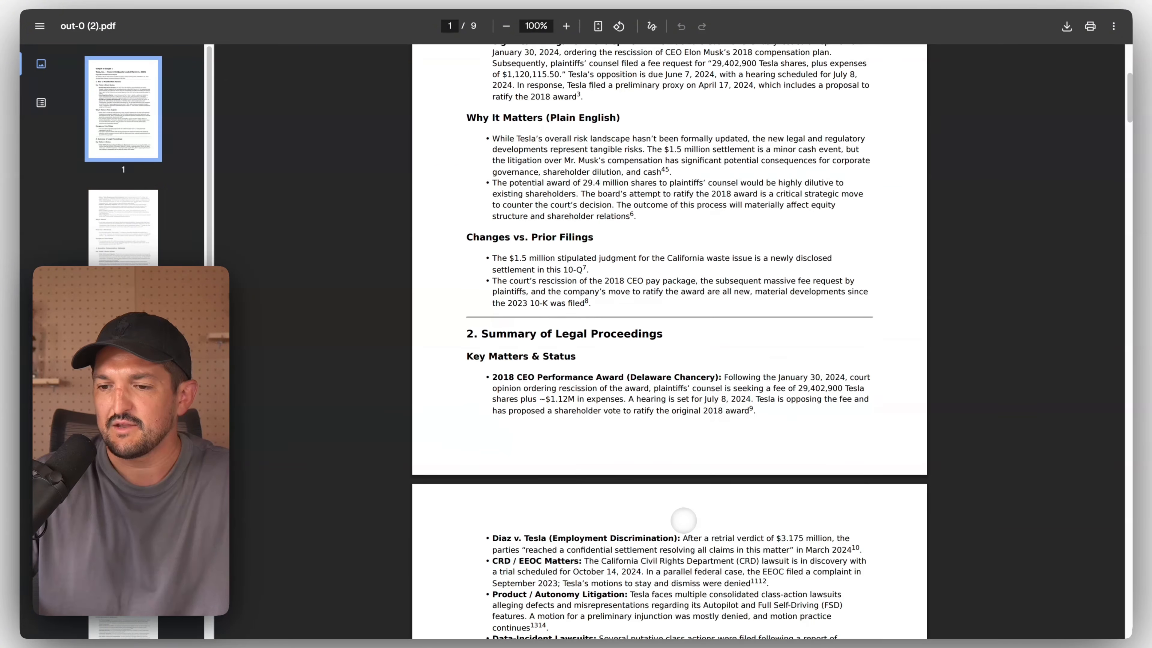
{"action": "scroll", "coordinate": [669, 340], "scroll_direction": "down", "scroll_amount": 9}
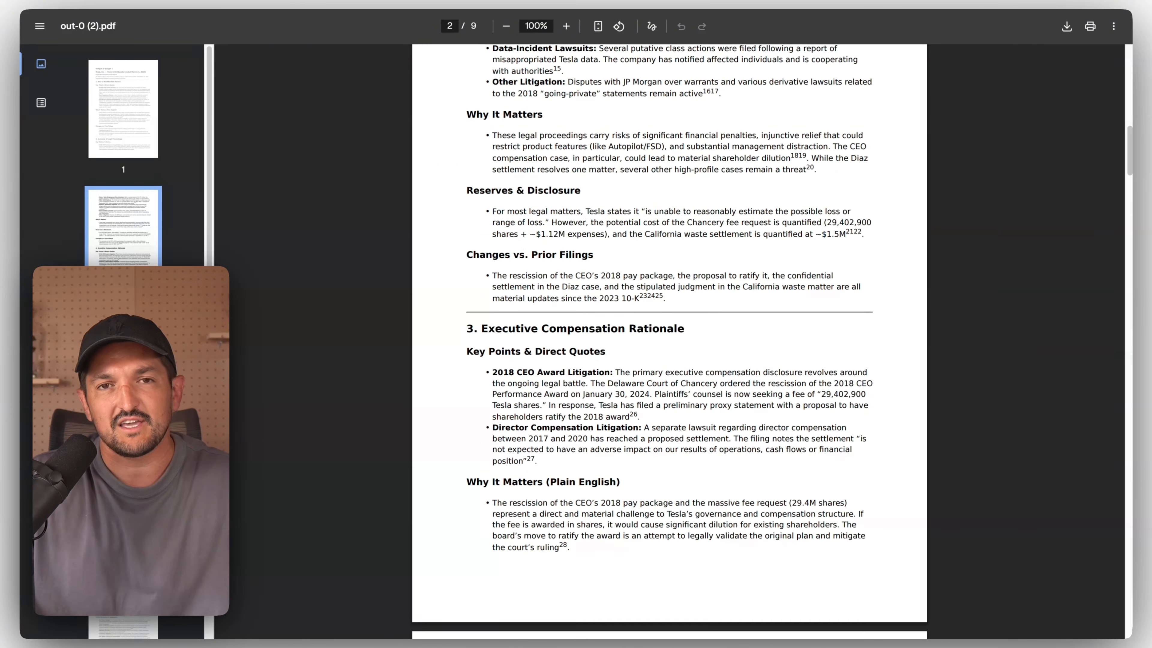
{"action": "scroll", "coordinate": [669, 340], "scroll_direction": "down", "scroll_amount": 3}
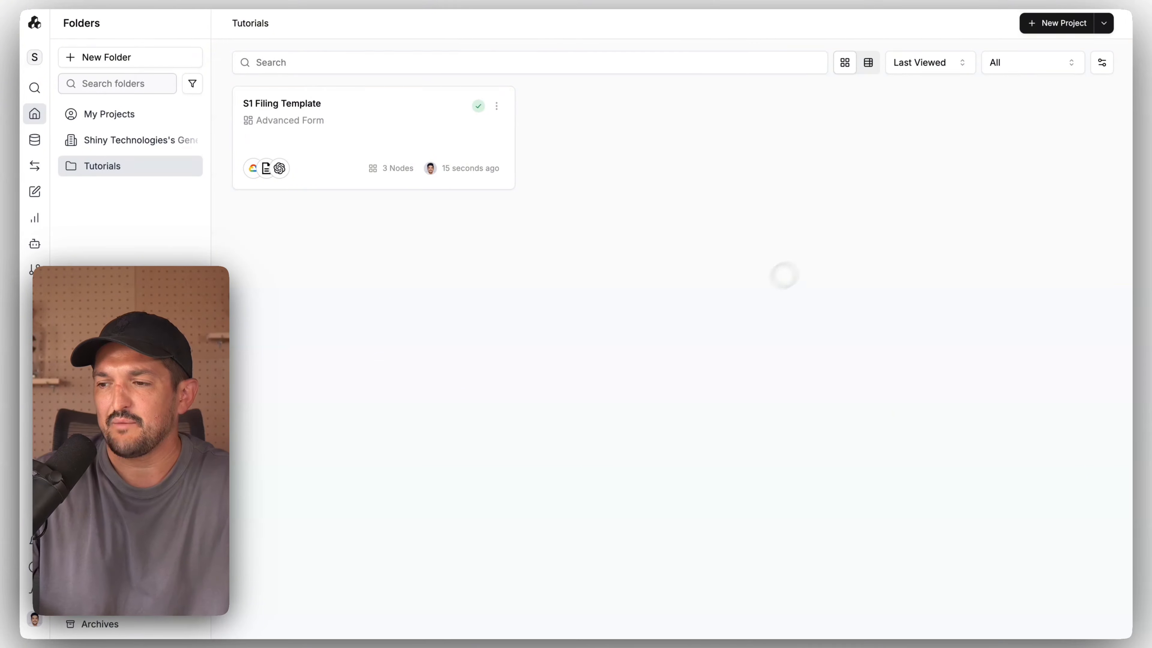
Step: Start a new Workflow Builder project in the Tutorials folder from the New Project template with one input and one output
{"action": "left_click", "coordinate": [1059, 23]}
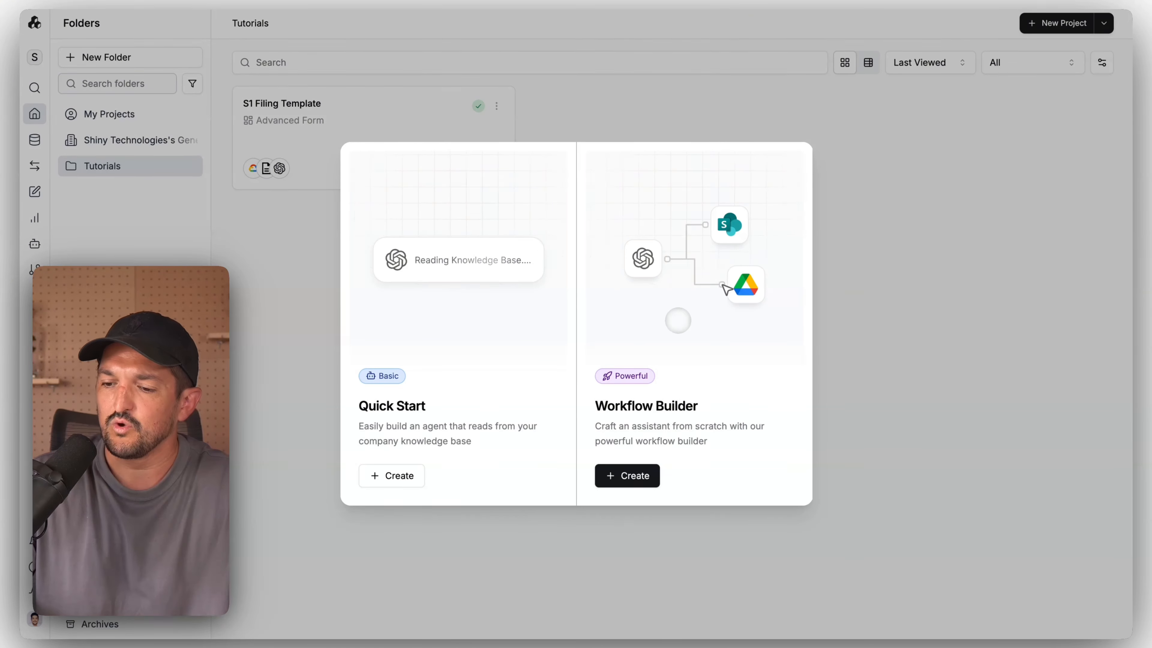
{"action": "left_click", "coordinate": [626, 475]}
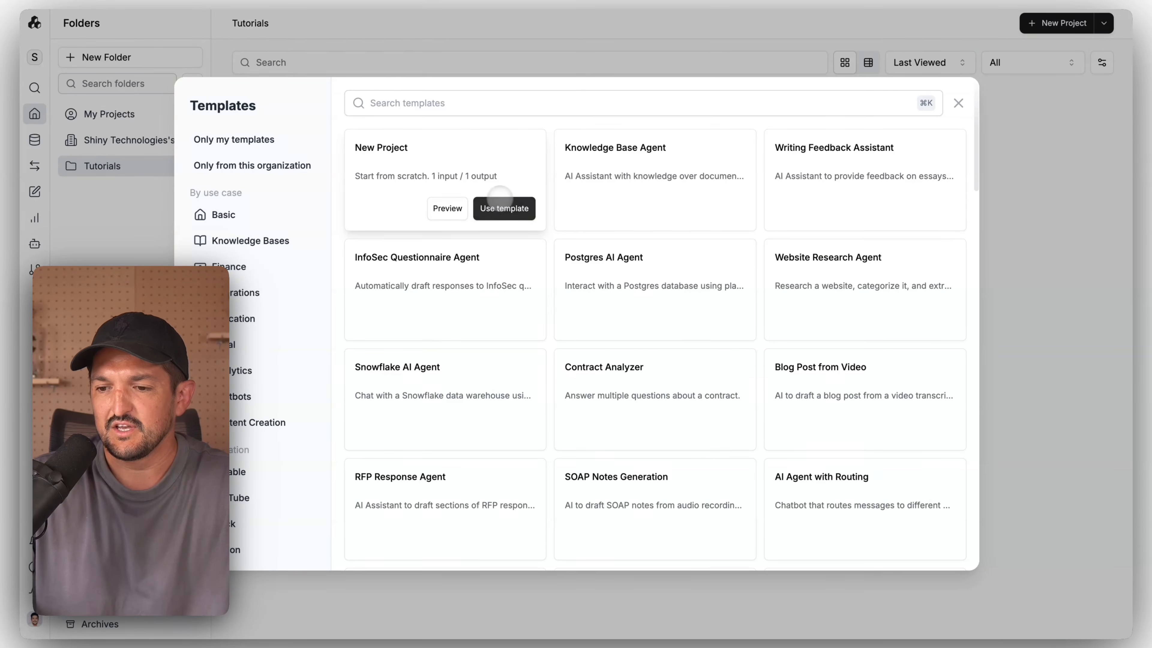
{"action": "left_click", "coordinate": [455, 168]}
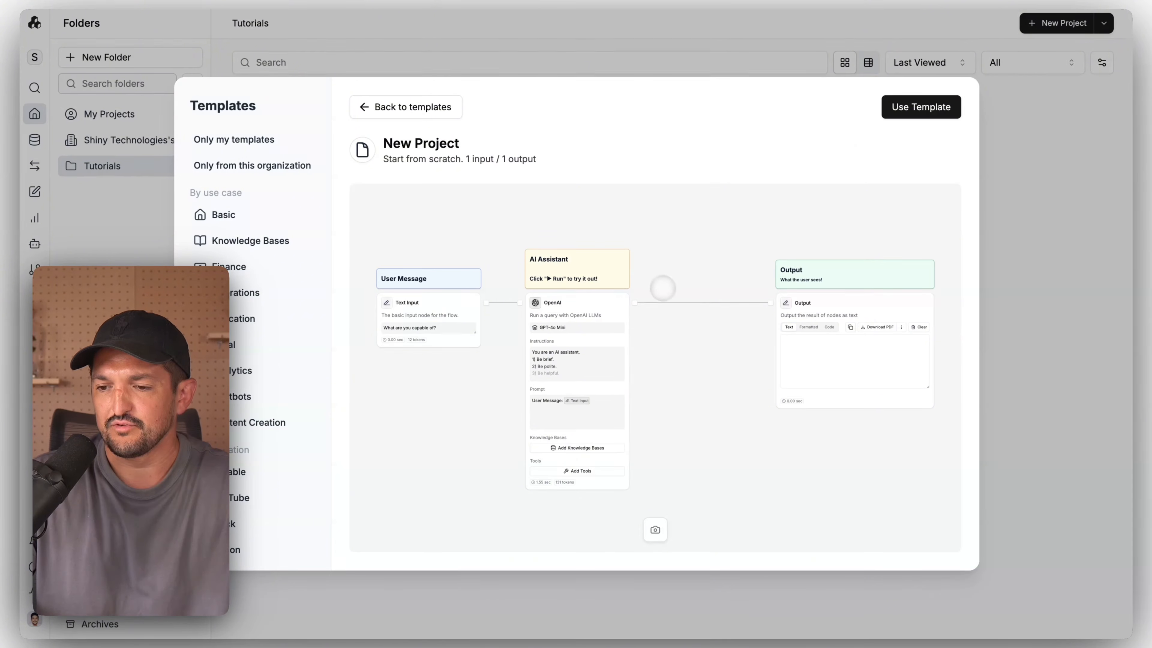
{"action": "left_click", "coordinate": [917, 106]}
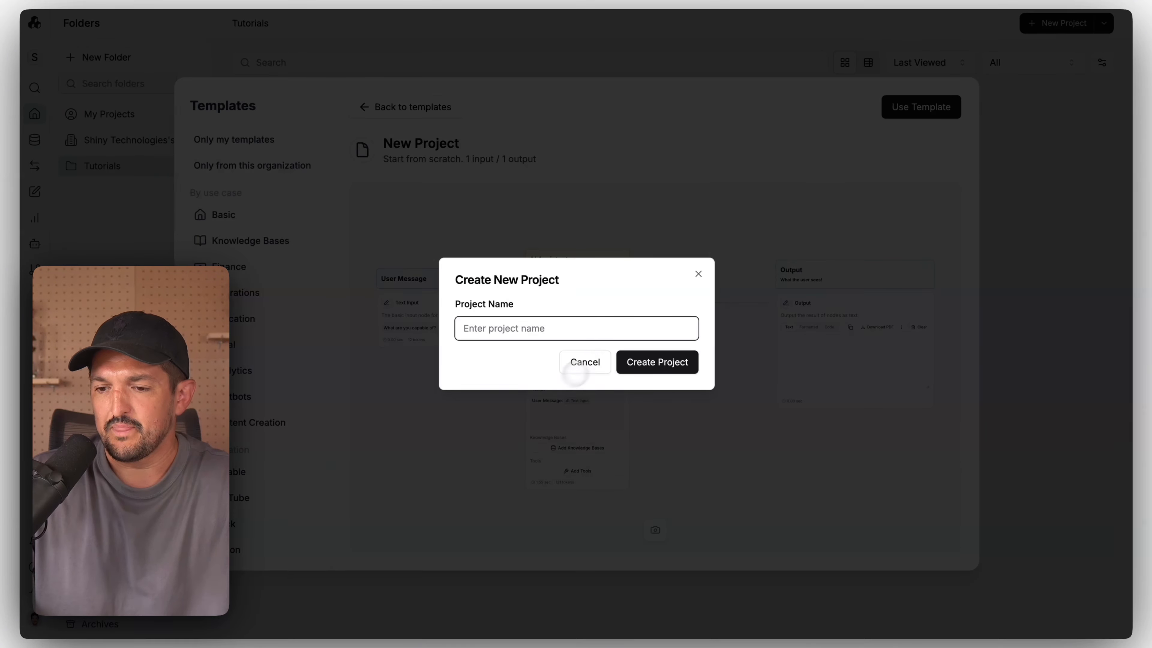
Step: Name the project "SEC Filing Analyst - Build" and create it
{"action": "type", "text": "SEEC F"}
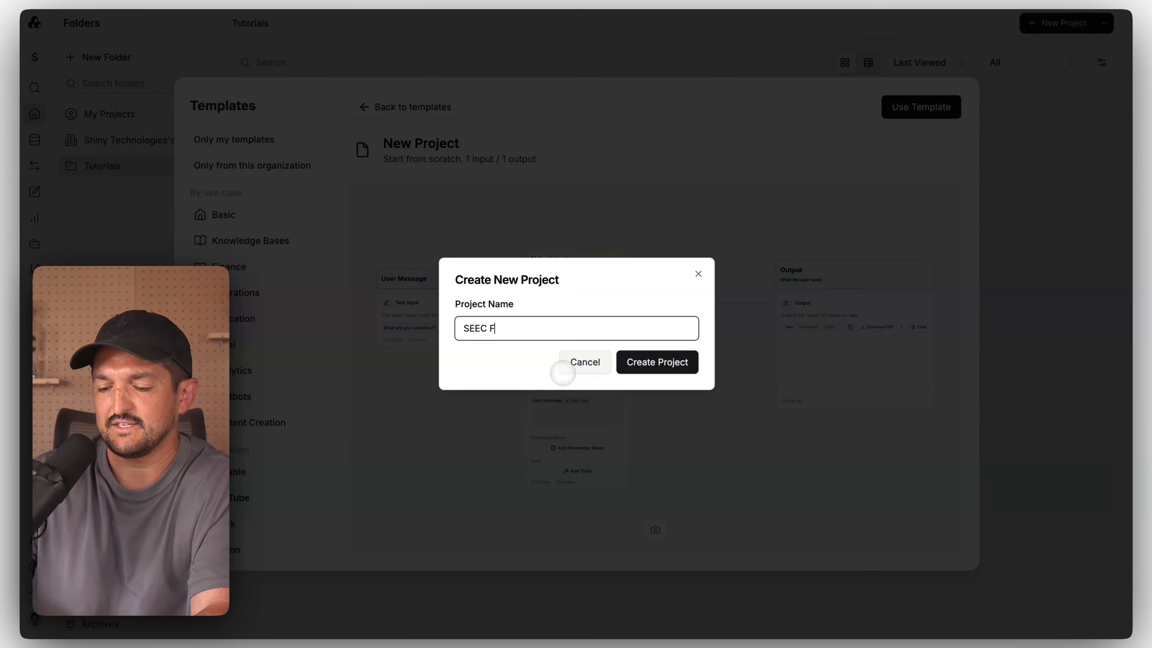
{"action": "type", "text": "iling Ana"}
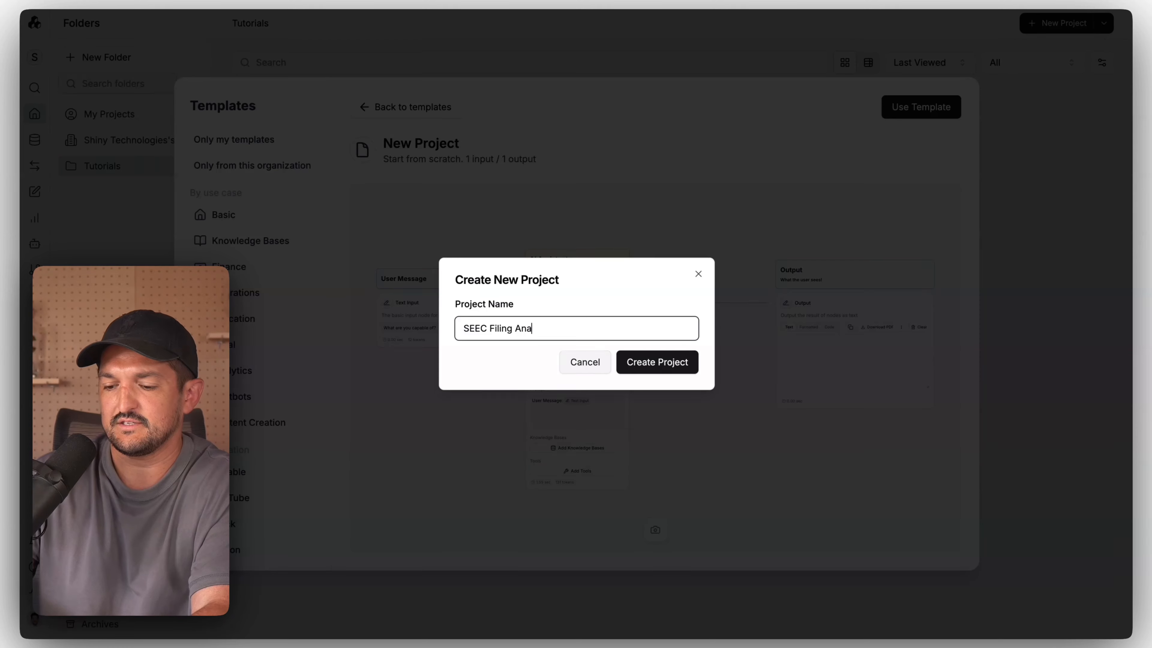
{"action": "type", "text": "lyst - Build"}
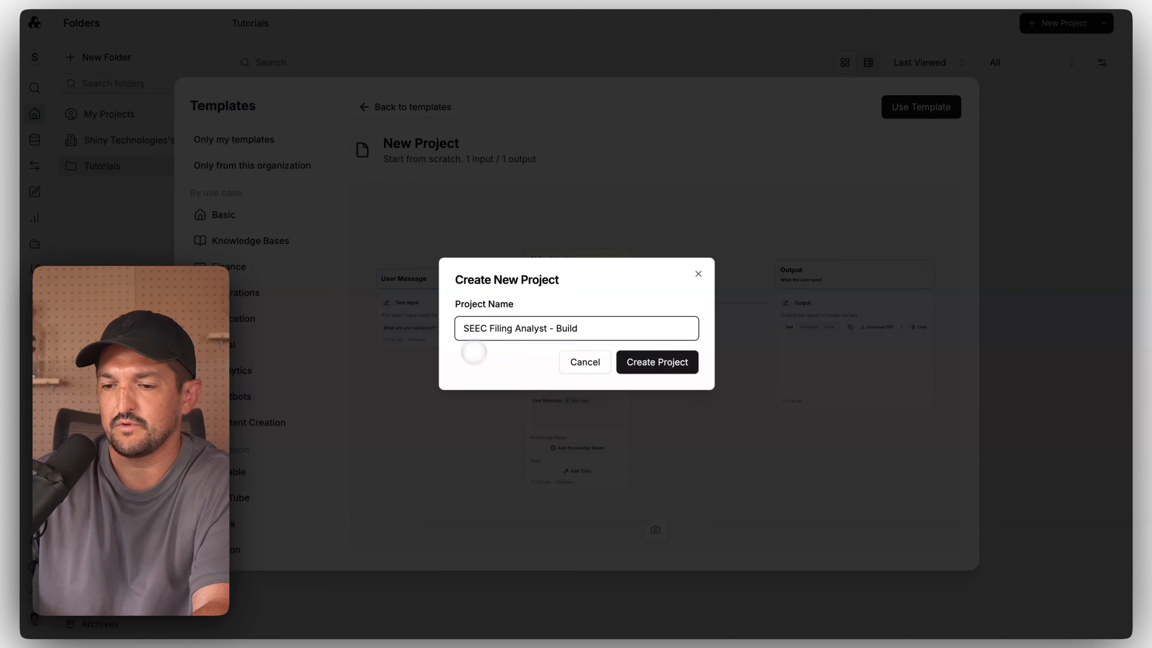
{"action": "key", "text": "BackSpace"}
{"action": "left_click", "coordinate": [661, 362]}
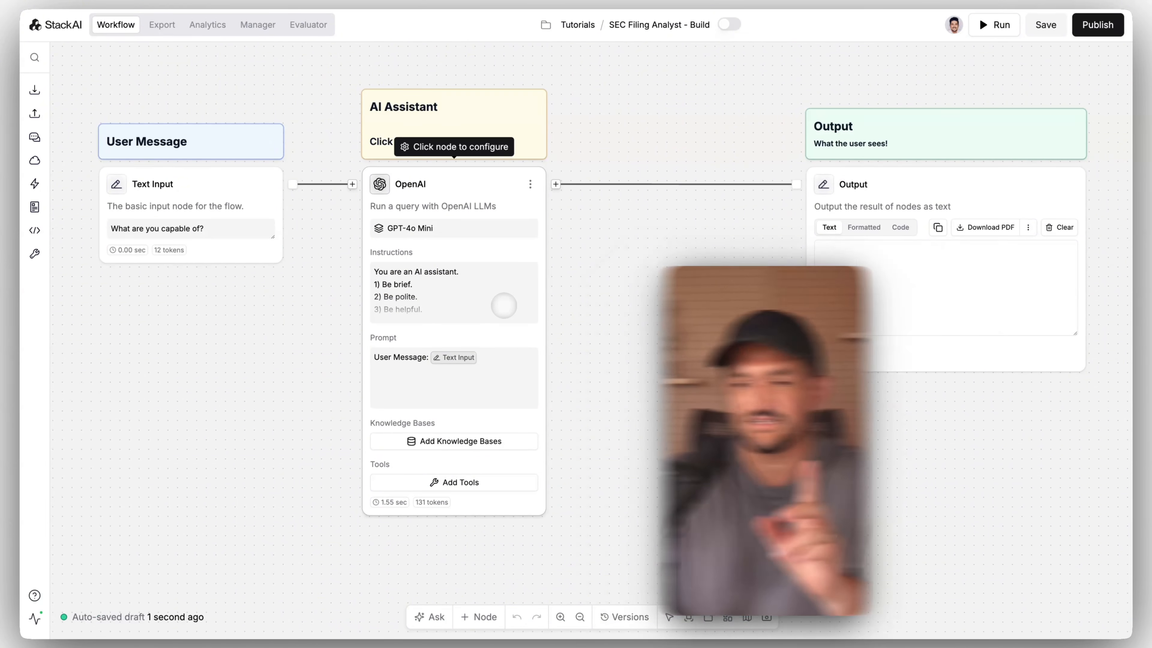
Step: Add a Files input node below the Text Input node and connect it to the OpenAI node's input
{"action": "left_click", "coordinate": [186, 178]}
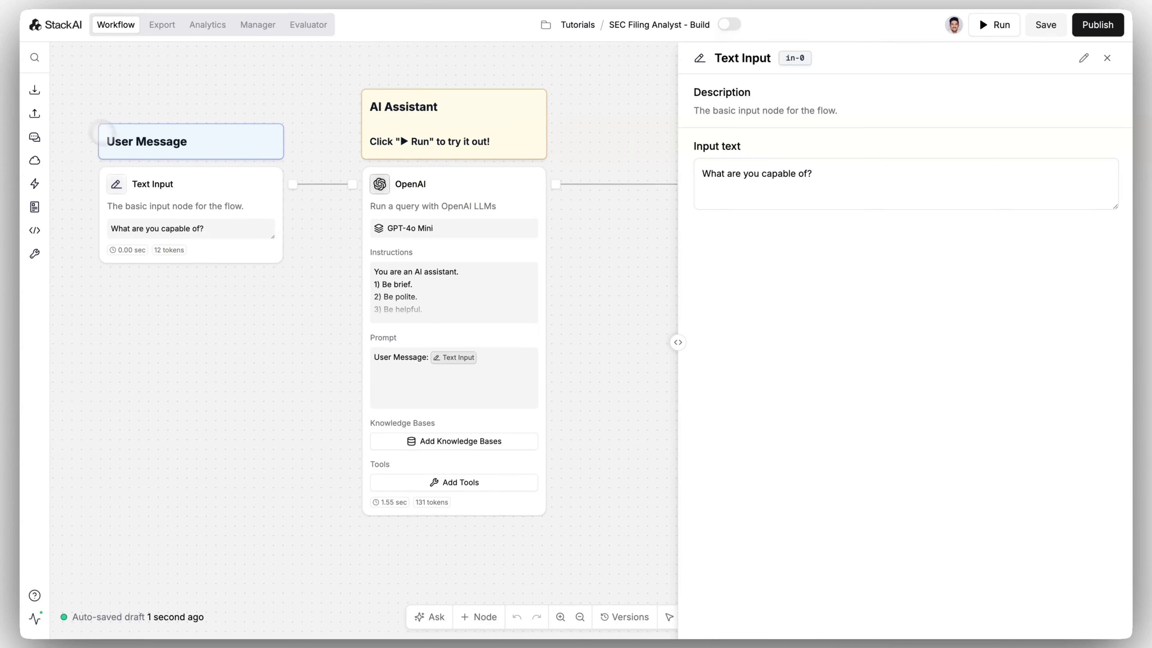
{"action": "left_click", "coordinate": [34, 89]}
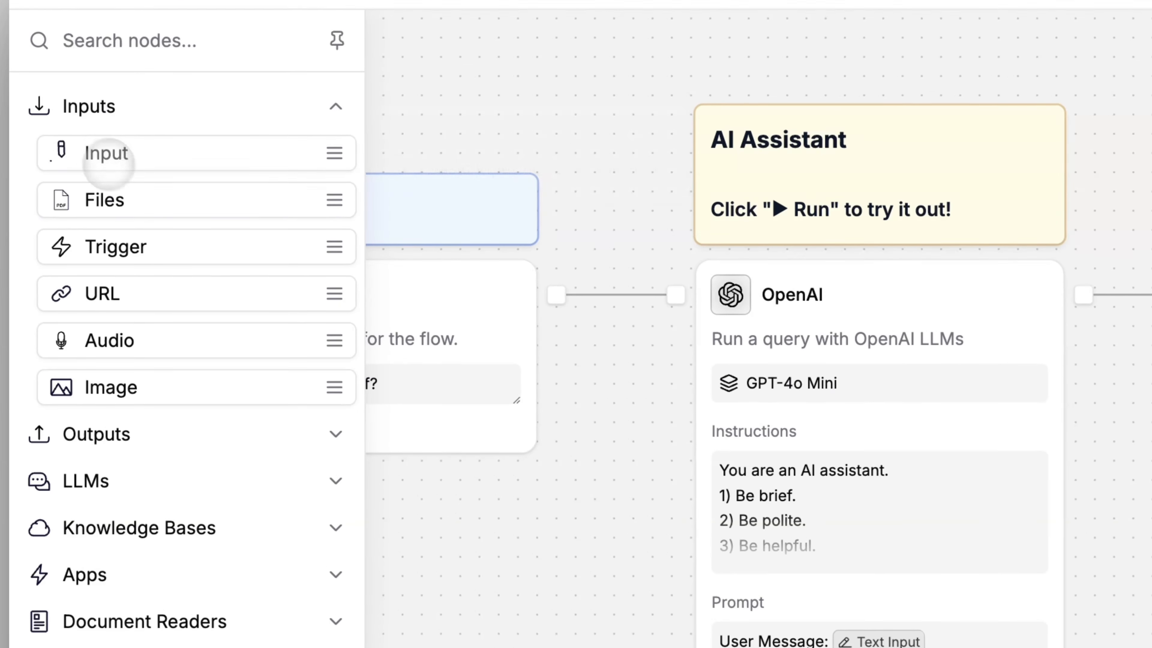
{"action": "left_click_drag", "start_coordinate": [141, 190], "coordinate": [281, 469]}
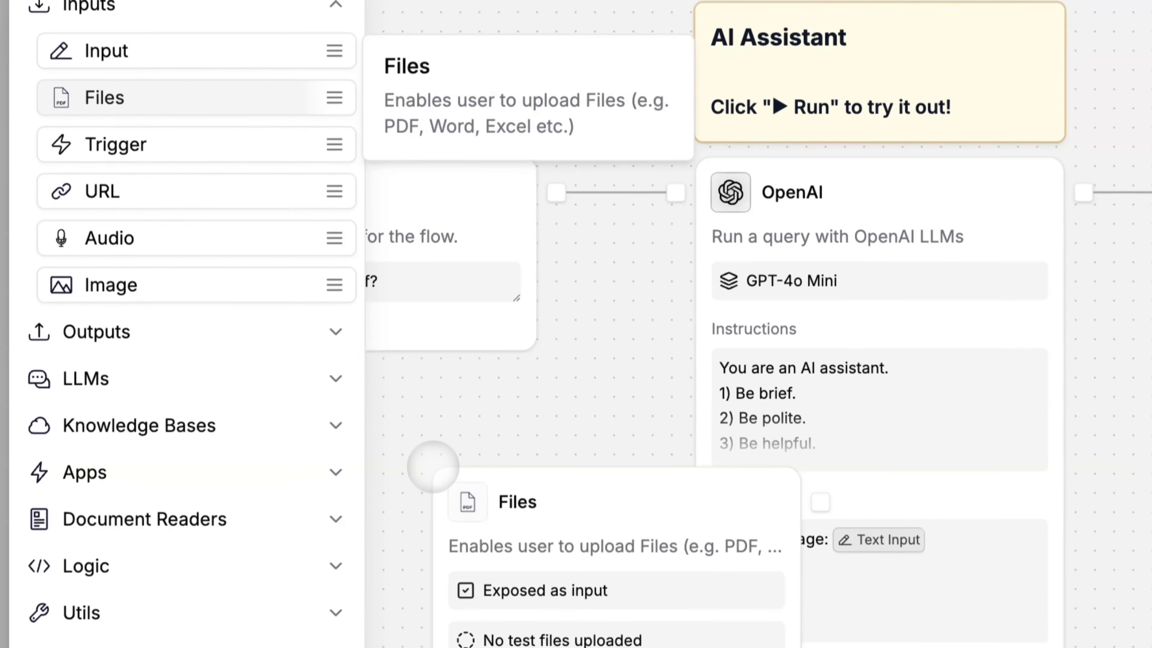
{"action": "left_click_drag", "start_coordinate": [281, 373], "coordinate": [288, 412]}
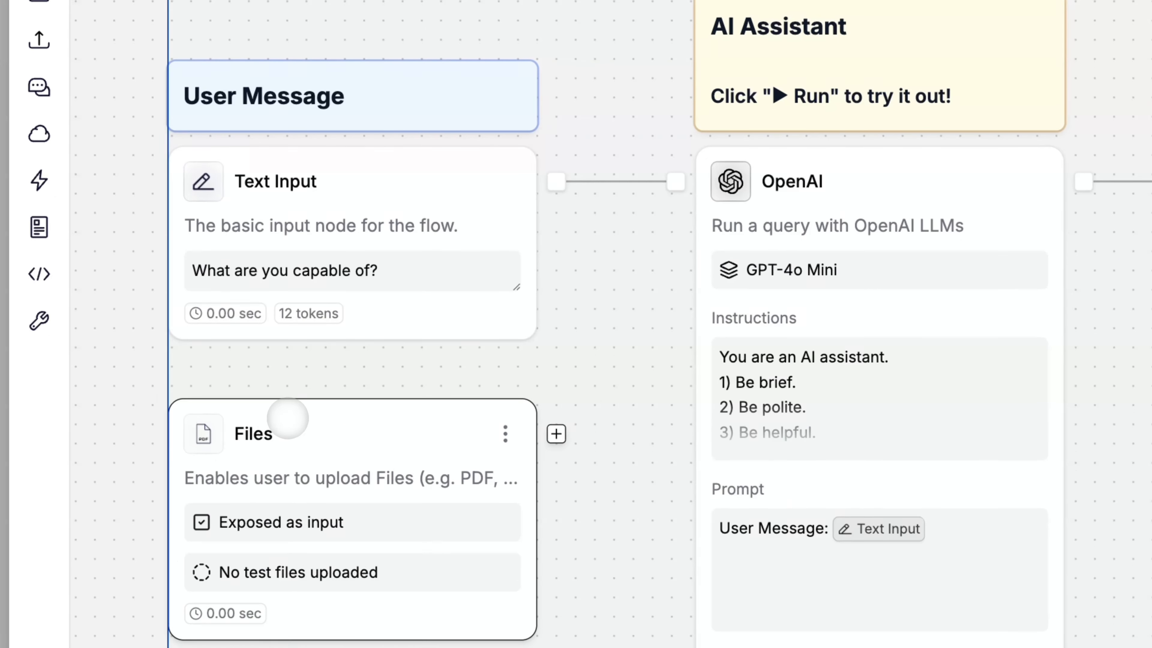
{"action": "left_click_drag", "start_coordinate": [556, 433], "coordinate": [676, 181]}
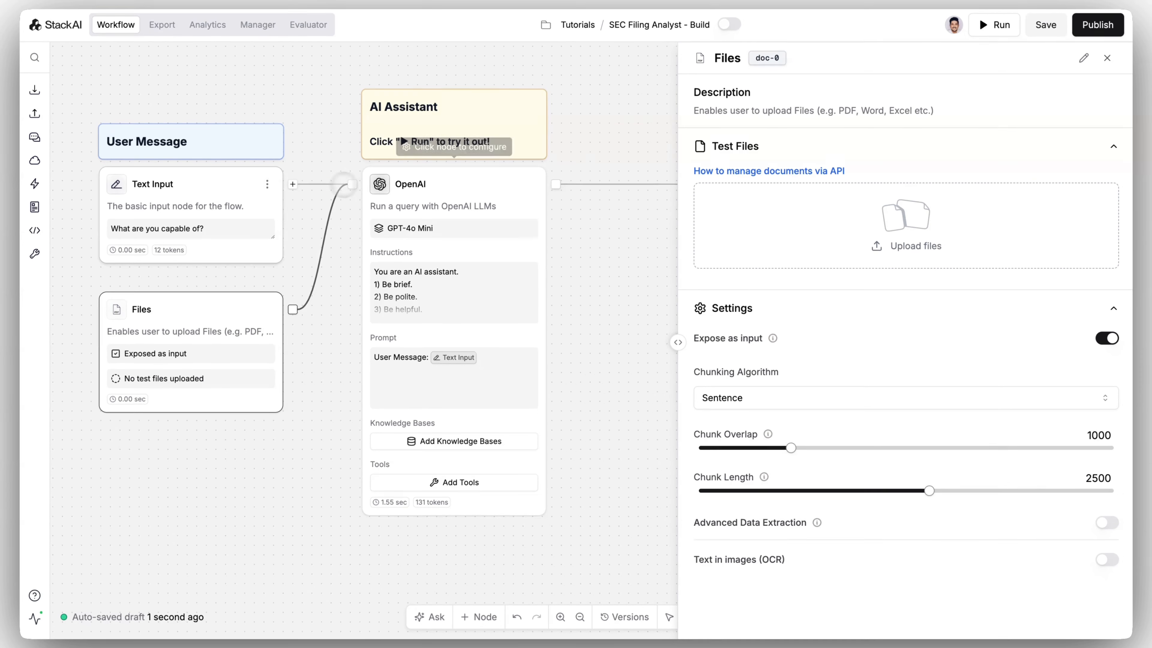
Step: Delete the Text Input node and move the Files node into its place beside the OpenAI node
{"action": "left_click", "coordinate": [218, 184]}
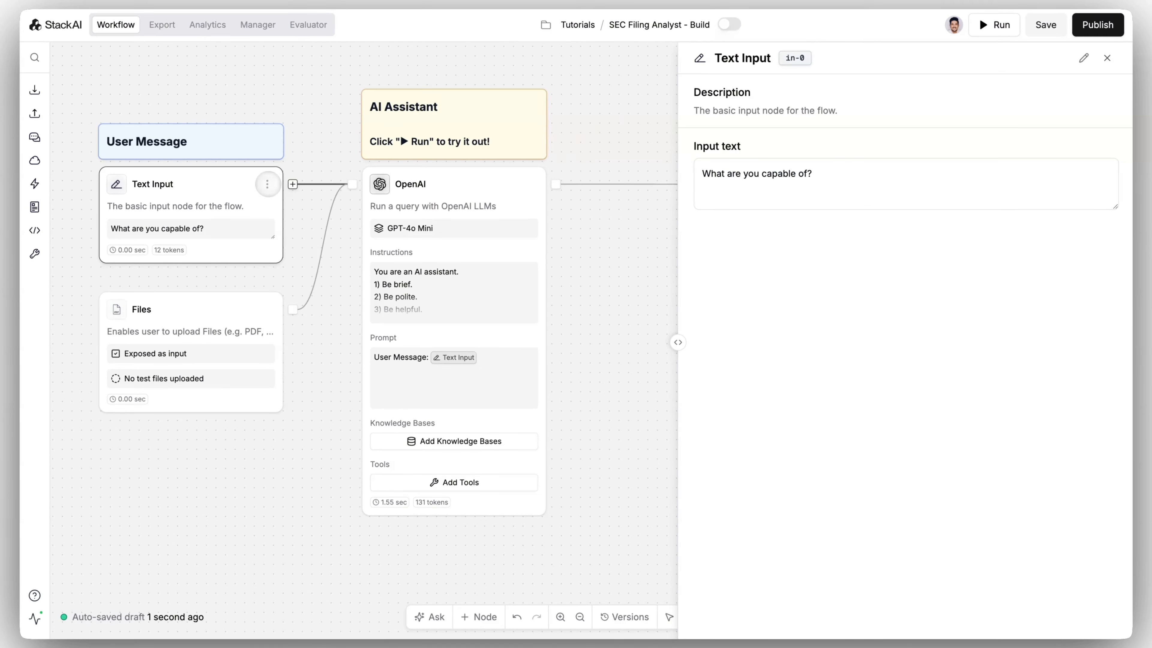
{"action": "left_click", "coordinate": [267, 184]}
{"action": "left_click", "coordinate": [262, 414]}
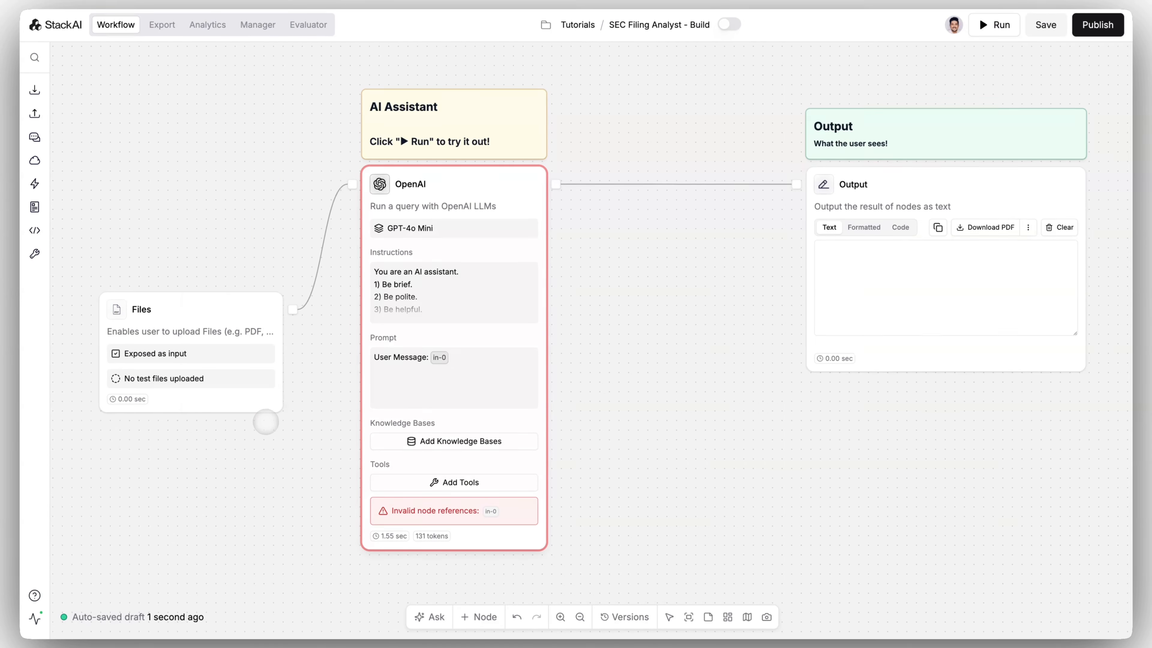
{"action": "left_click_drag", "start_coordinate": [226, 301], "coordinate": [230, 179]}
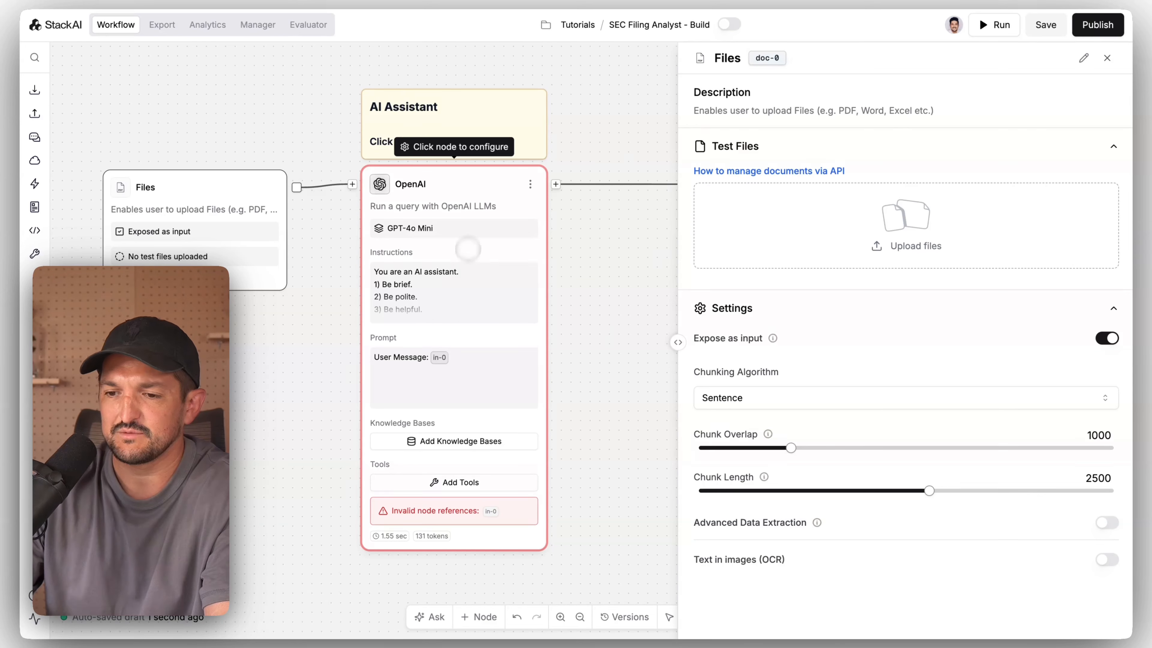
Step: Remove the invalid in-0 reference from the OpenAI node's prompt, leaving only "User Message:"
{"action": "left_click", "coordinate": [468, 228]}
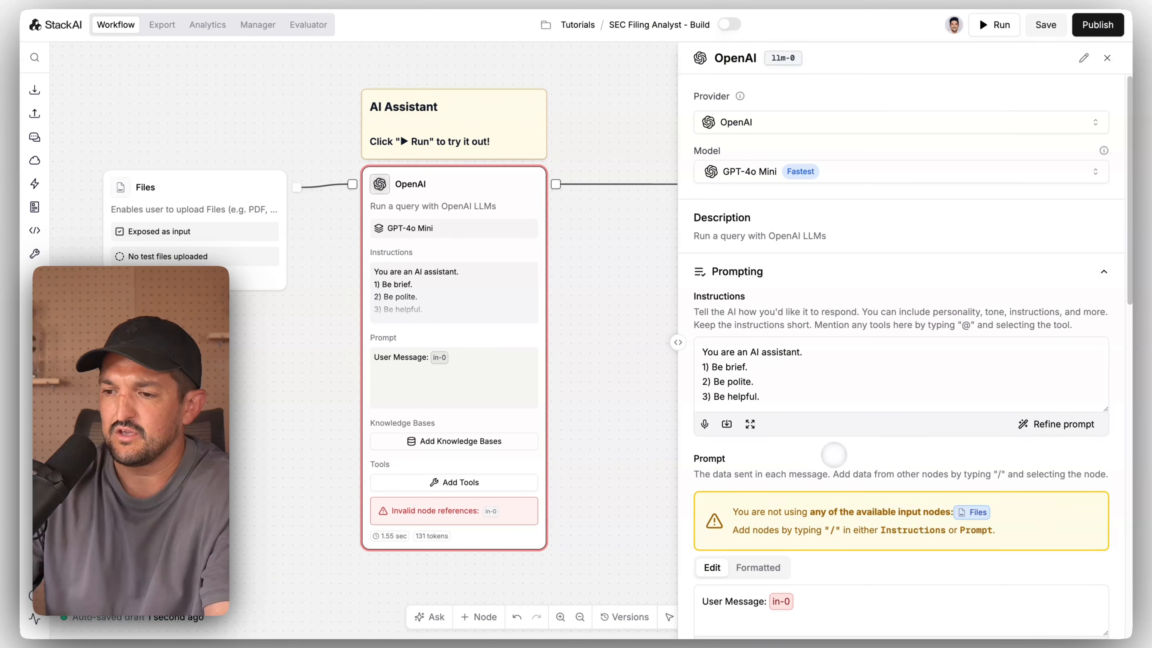
{"action": "scroll", "coordinate": [835, 455], "scroll_direction": "down", "scroll_amount": 5}
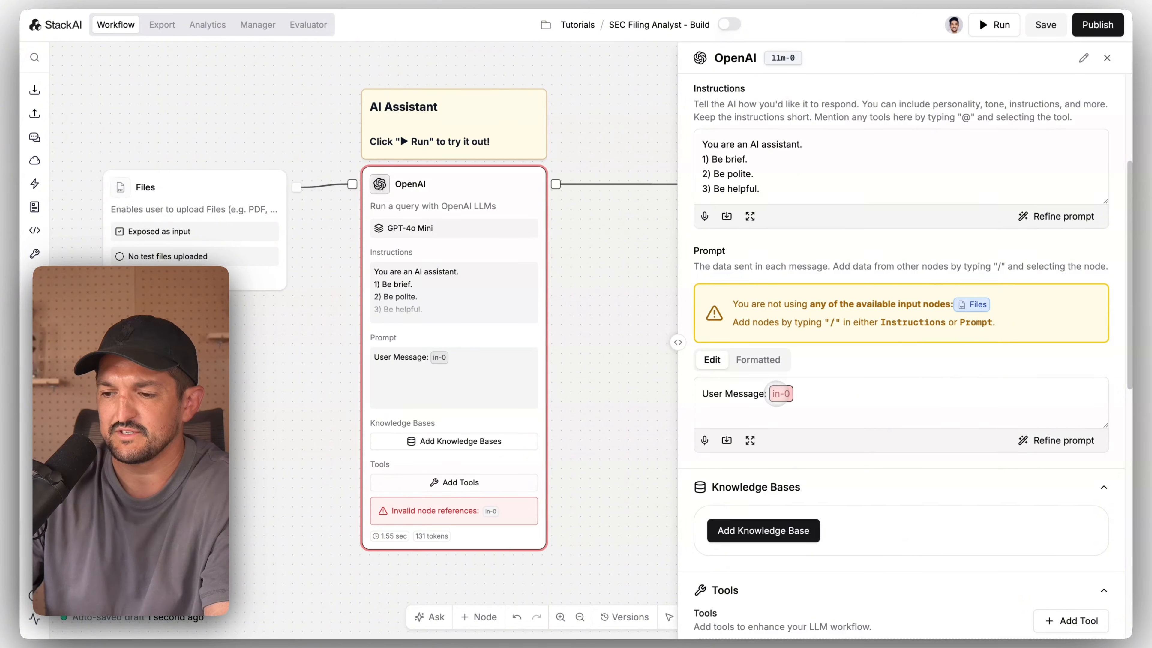
{"action": "left_click", "coordinate": [793, 393]}
{"action": "key", "text": "BackSpace"}
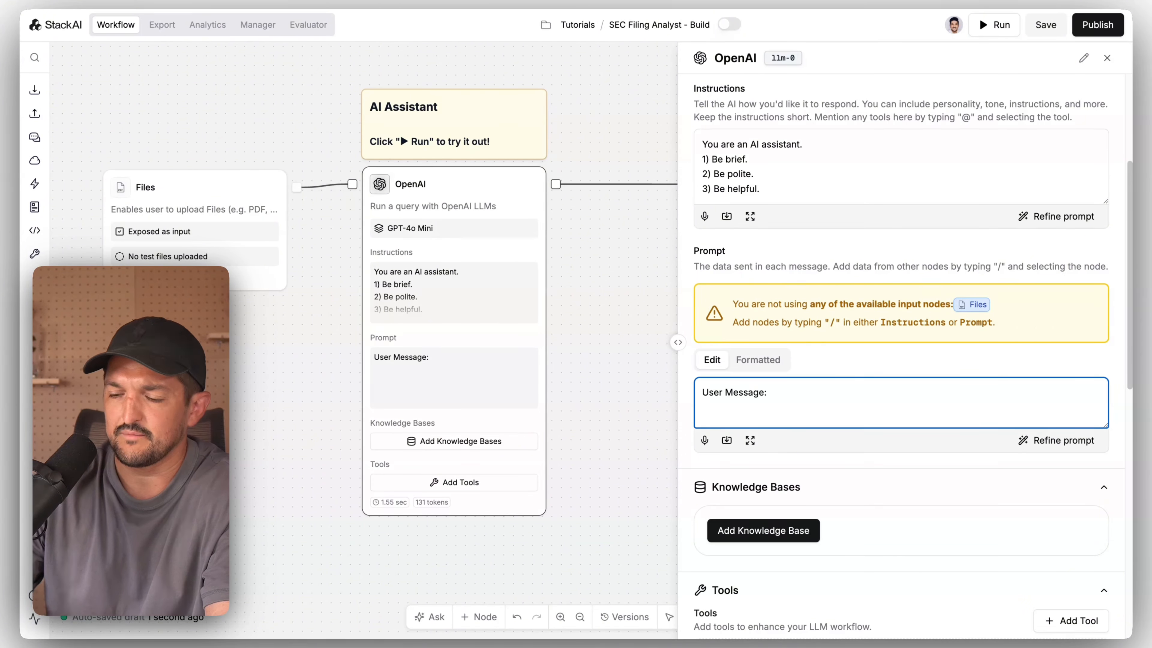
{"action": "left_click", "coordinate": [592, 417]}
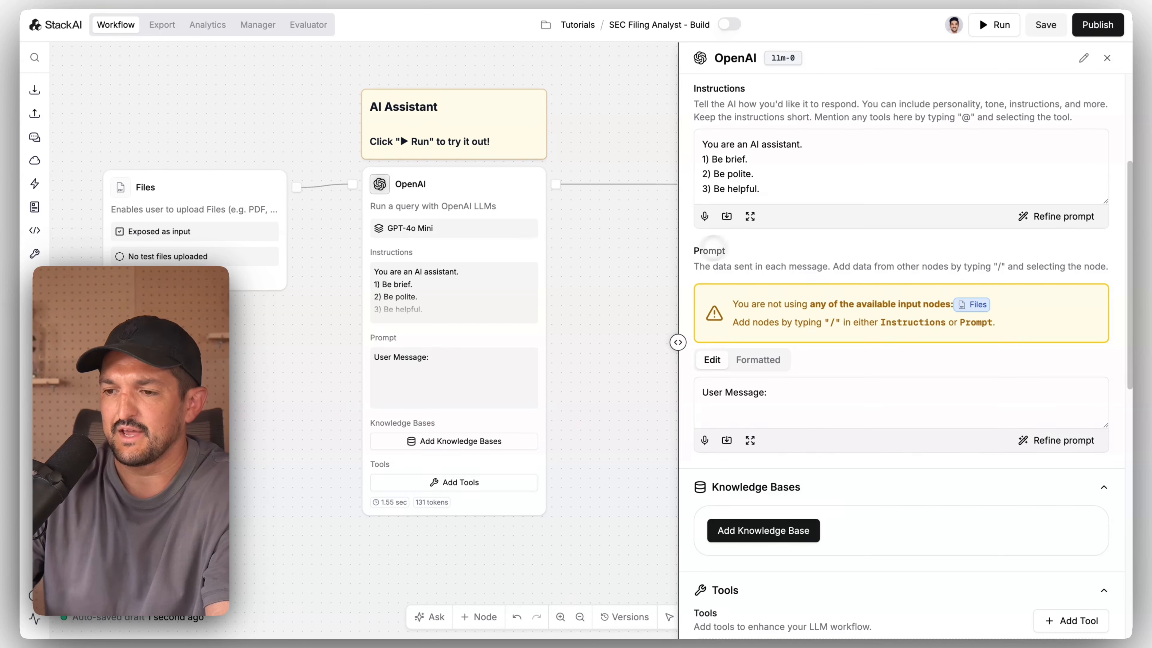
Step: Replace the OpenAI node's instructions with the prepared SEC filing analyst prompt for segmenting 10-K or 10-Q reports, and review its list of sections
{"action": "left_click", "coordinate": [183, 192]}
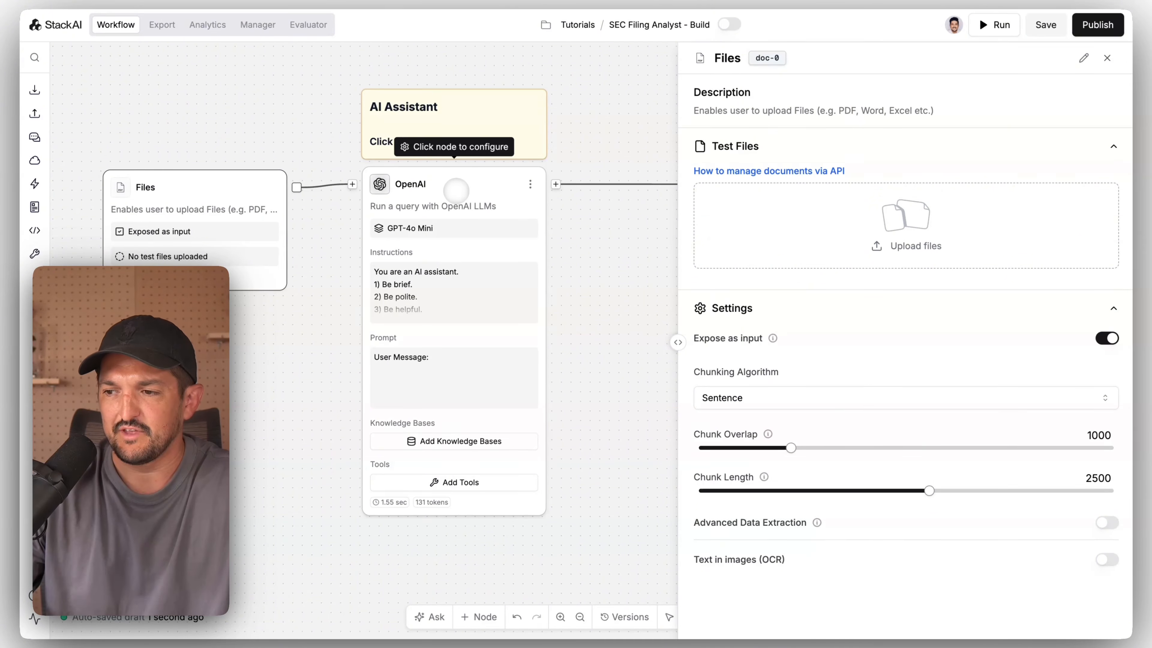
{"action": "left_click", "coordinate": [471, 185]}
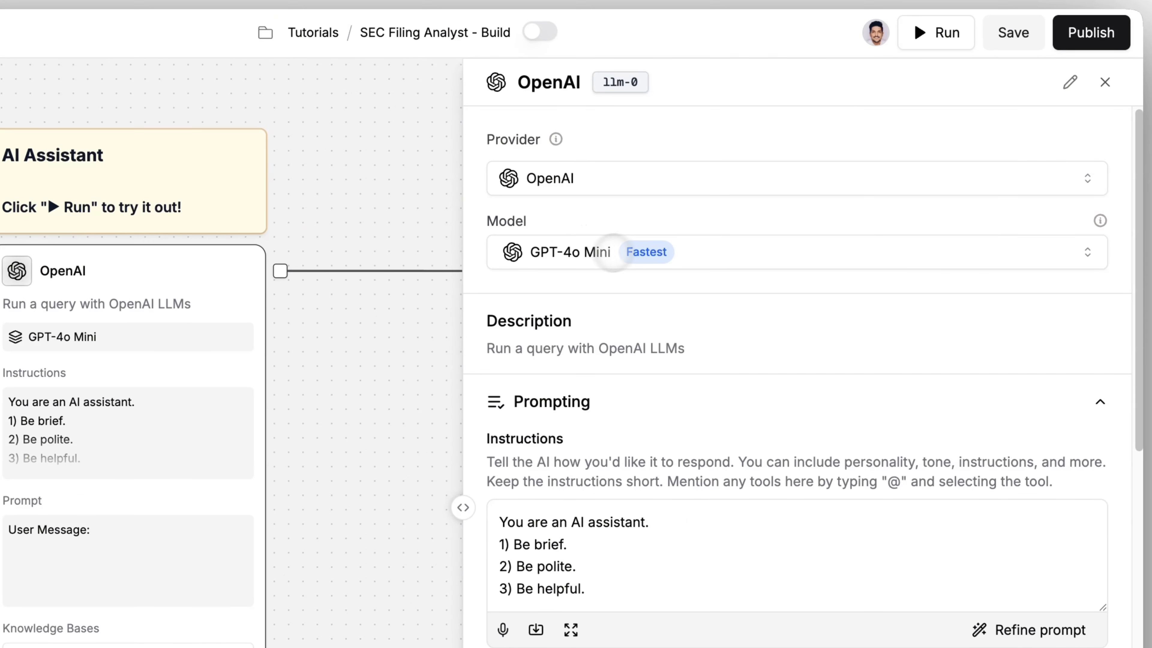
{"action": "scroll", "coordinate": [628, 391], "scroll_direction": "down", "scroll_amount": 1}
{"action": "scroll", "coordinate": [771, 408], "scroll_direction": "down", "scroll_amount": 5}
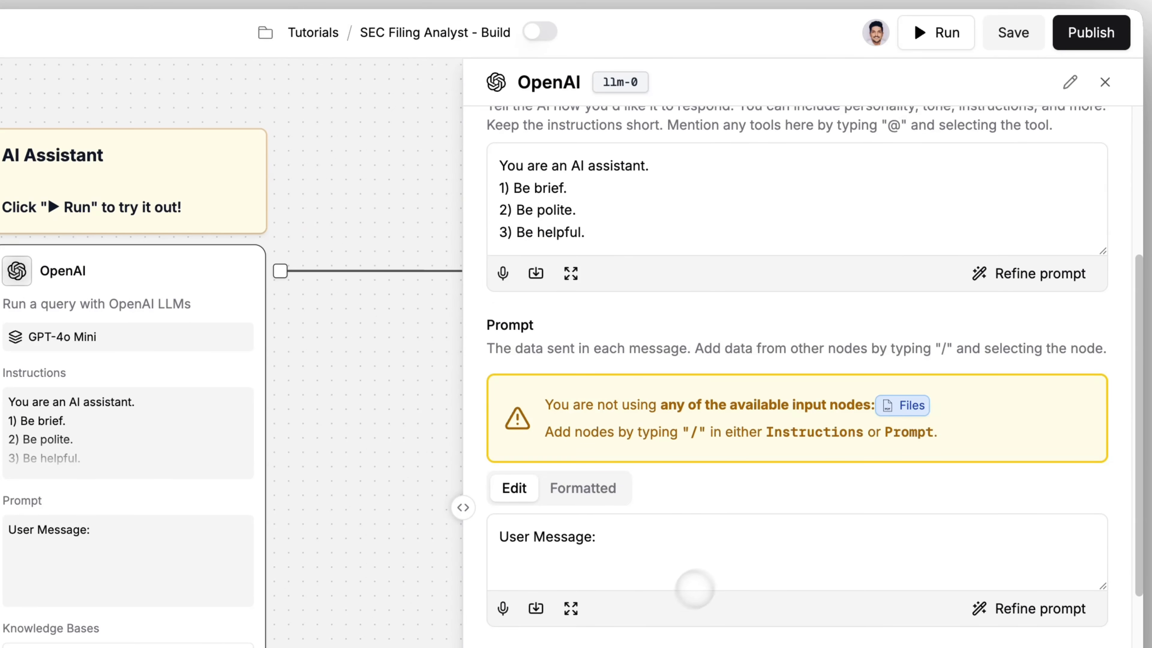
{"action": "scroll", "coordinate": [694, 636], "scroll_direction": "up", "scroll_amount": 8}
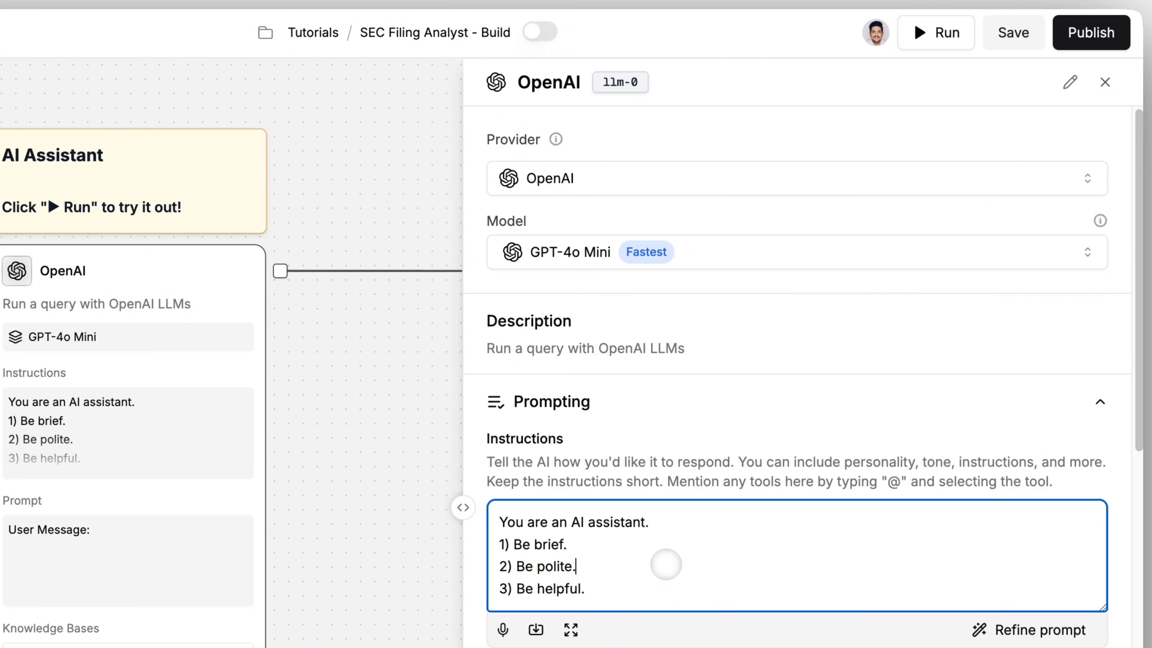
{"action": "triple_click", "coordinate": [665, 565]}
{"action": "key", "text": "super+a"}
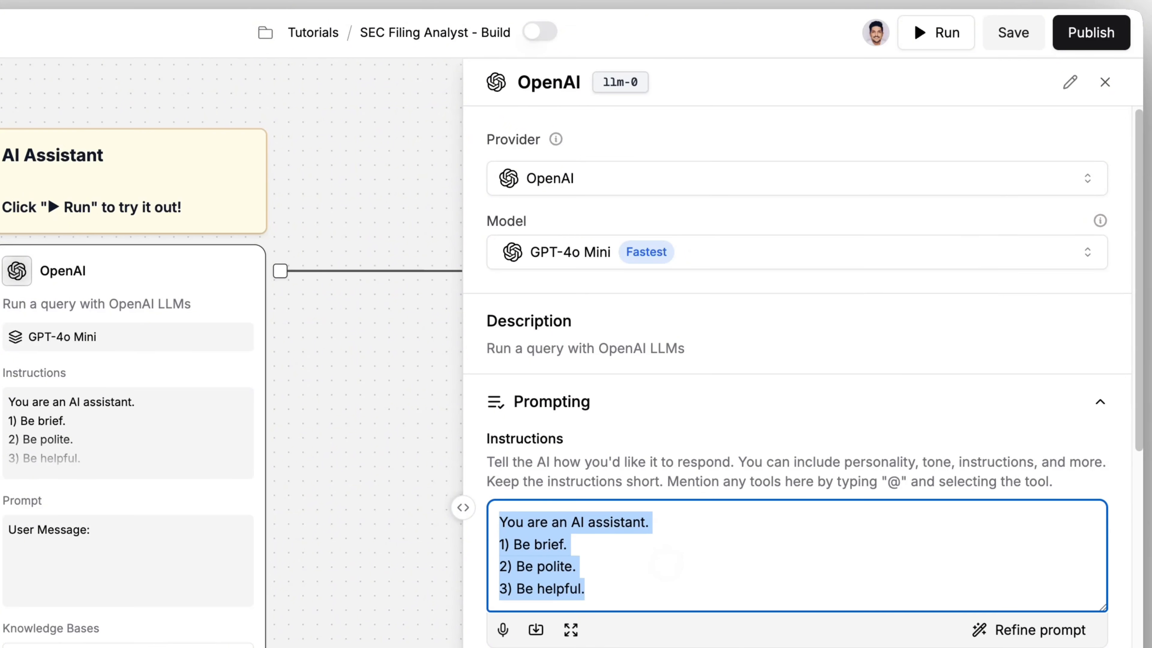
{"action": "key", "text": "BackSpace"}
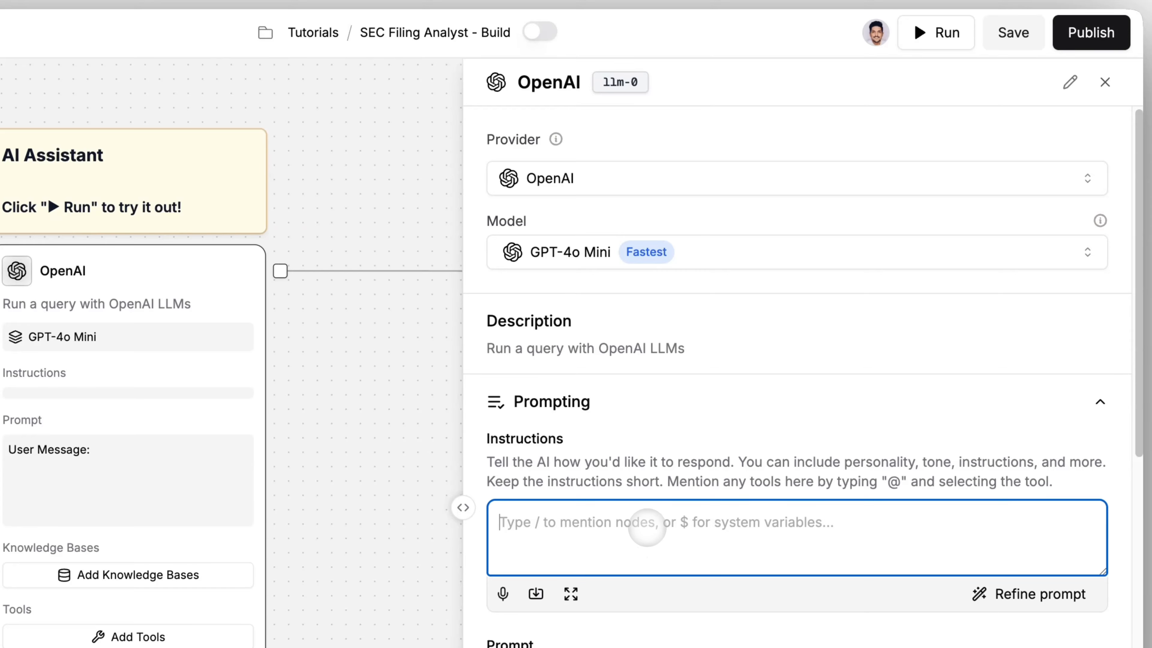
{"action": "key", "text": "ctrl+v"}
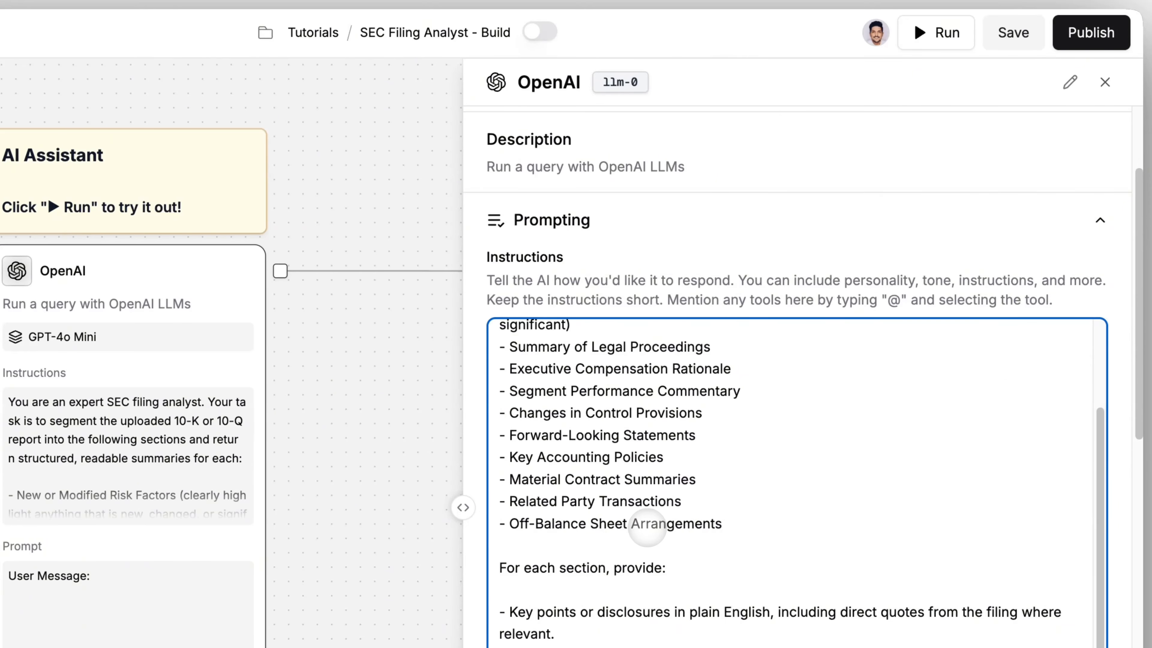
{"action": "scroll", "coordinate": [797, 483], "scroll_direction": "up", "scroll_amount": 2}
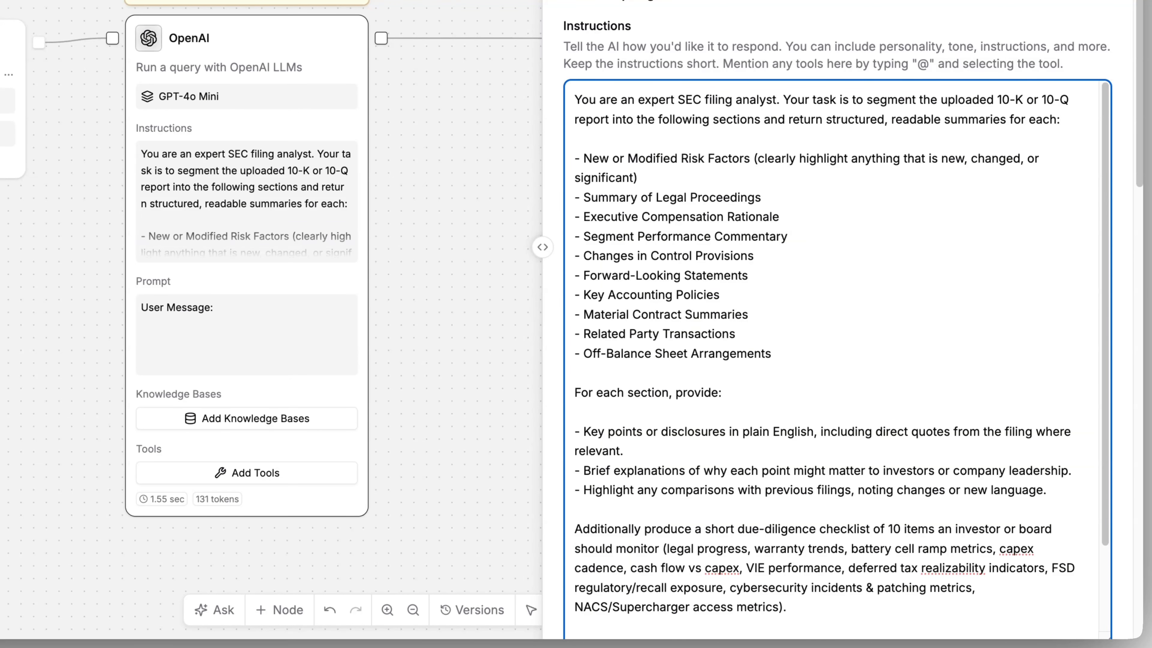
{"action": "left_click_drag", "start_coordinate": [575, 159], "coordinate": [774, 351]}
{"action": "left_click", "coordinate": [847, 348]}
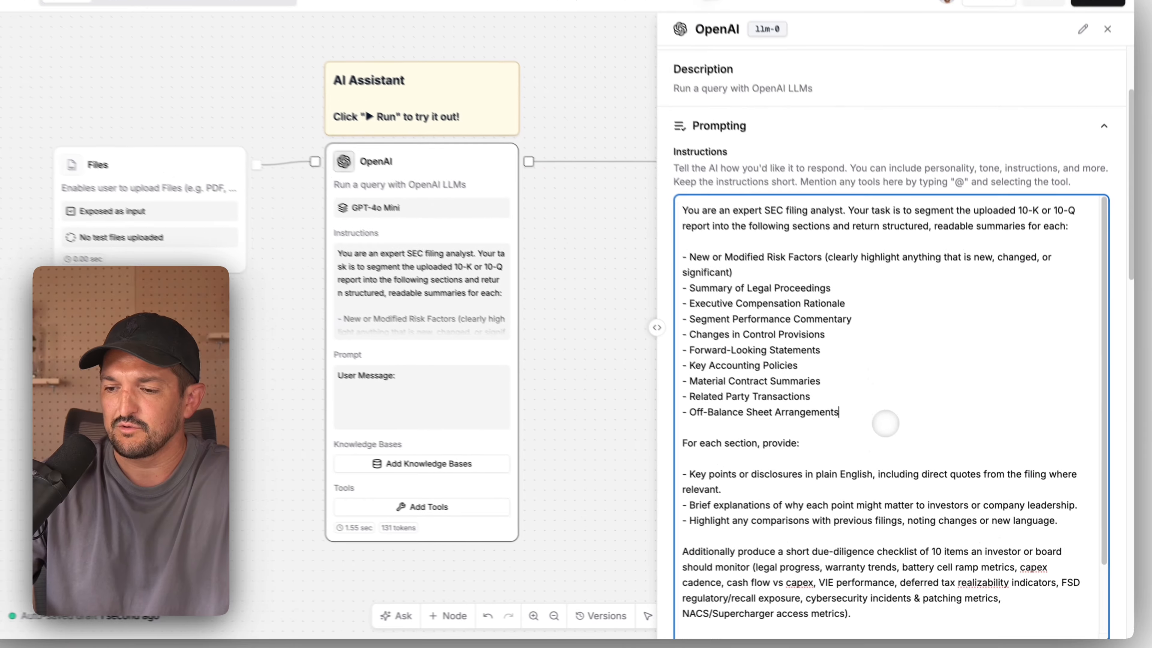
Step: Review the rest of the OpenAI node's instructions, and set the node's model to GPT-5 mini
{"action": "scroll", "coordinate": [893, 437], "scroll_direction": "down", "scroll_amount": 2}
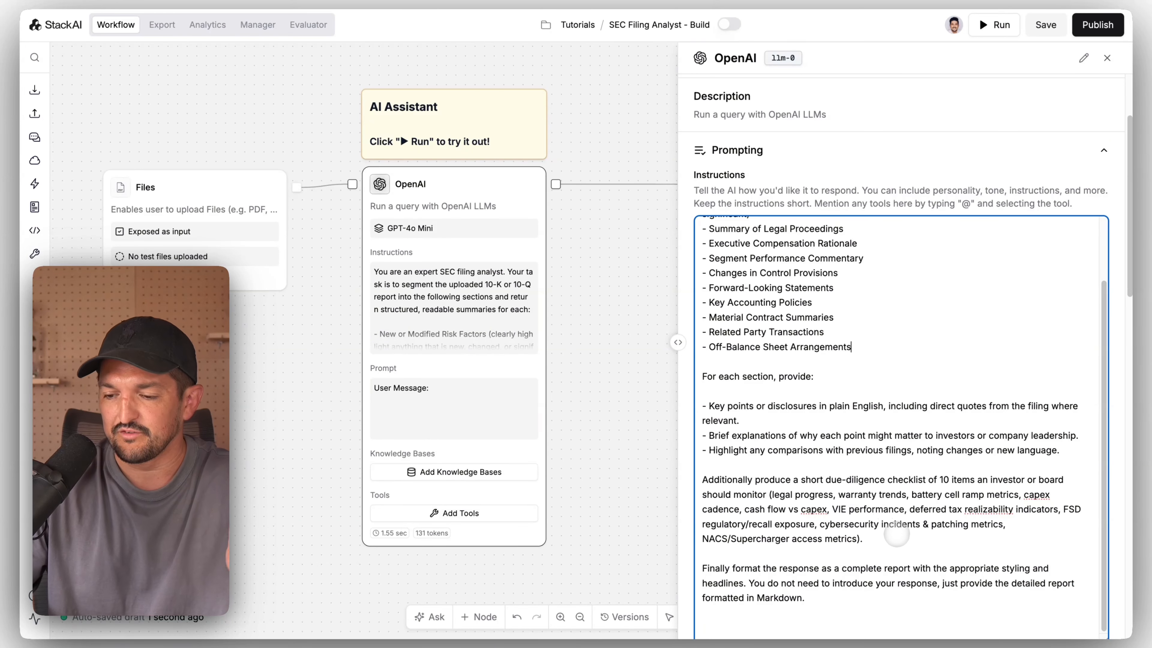
{"action": "scroll", "coordinate": [868, 625], "scroll_direction": "down", "scroll_amount": 1}
{"action": "scroll", "coordinate": [867, 625], "scroll_direction": "down", "scroll_amount": 1}
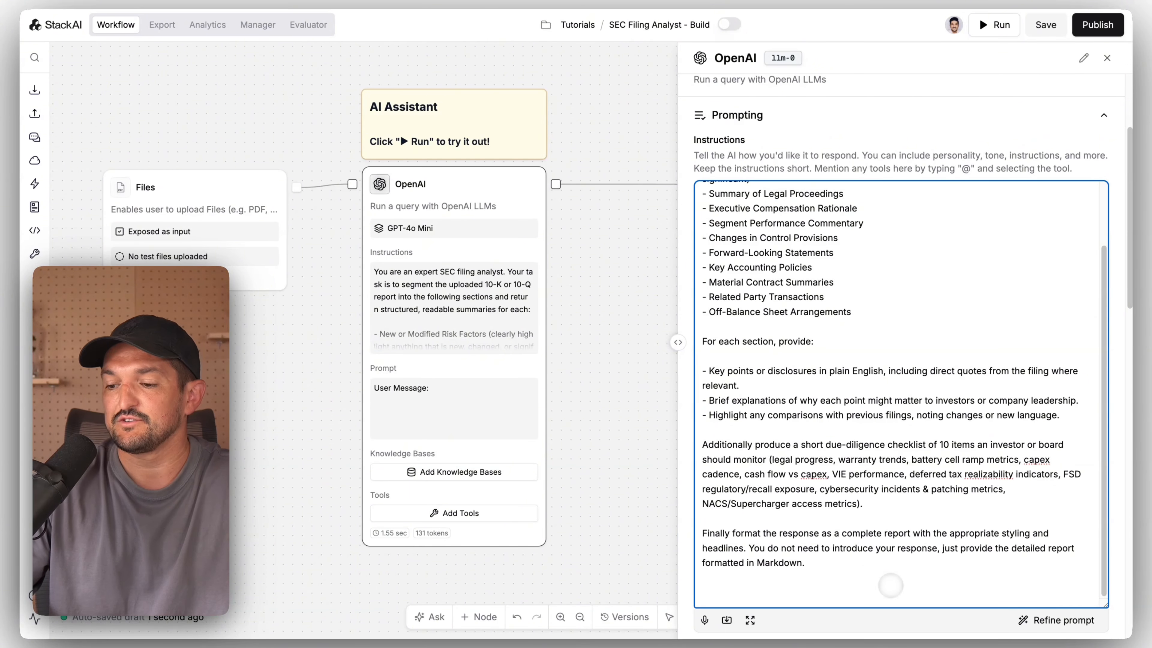
{"action": "left_click", "coordinate": [898, 589]}
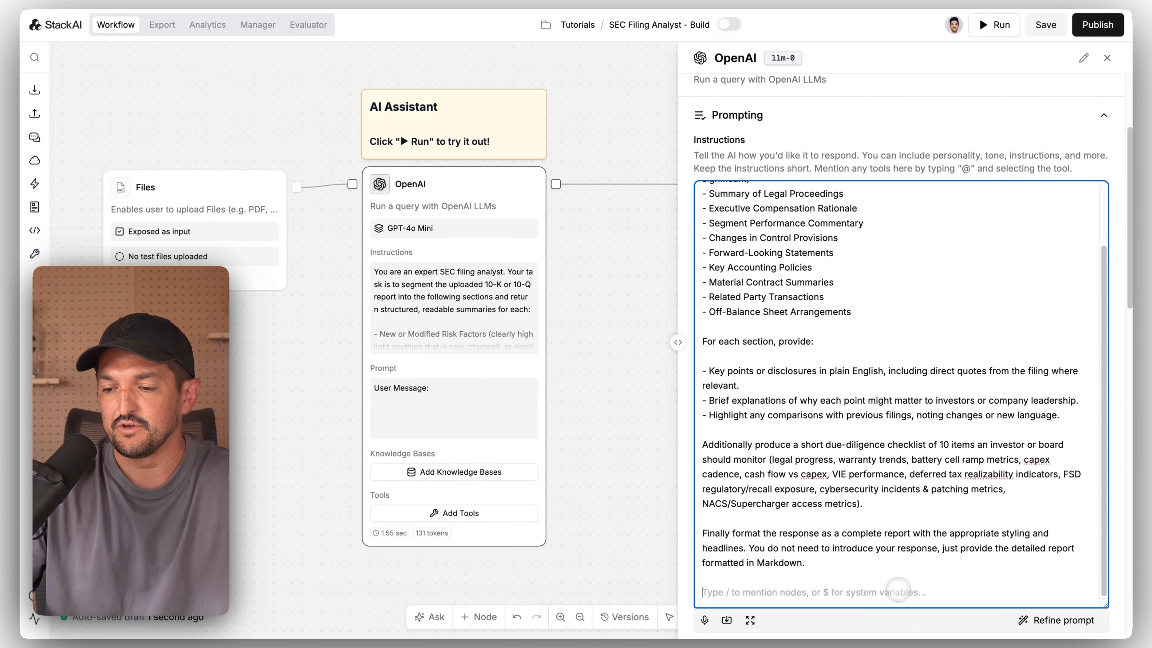
{"action": "scroll", "coordinate": [898, 589], "scroll_direction": "up", "scroll_amount": 3}
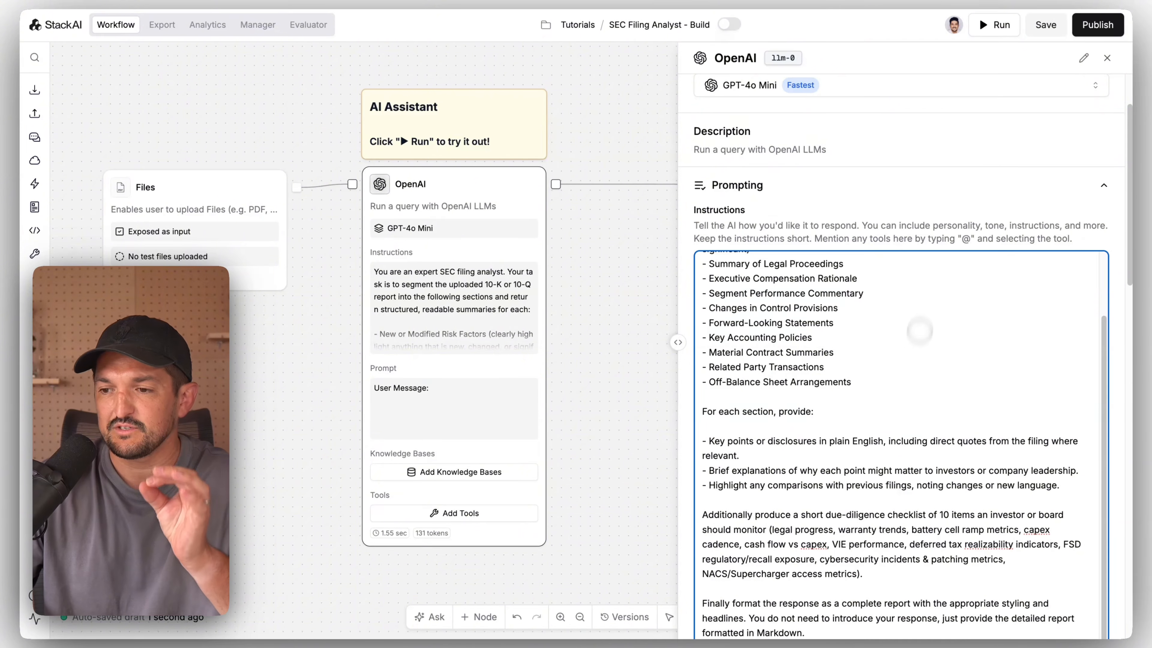
{"action": "scroll", "coordinate": [910, 261], "scroll_direction": "up", "scroll_amount": 3}
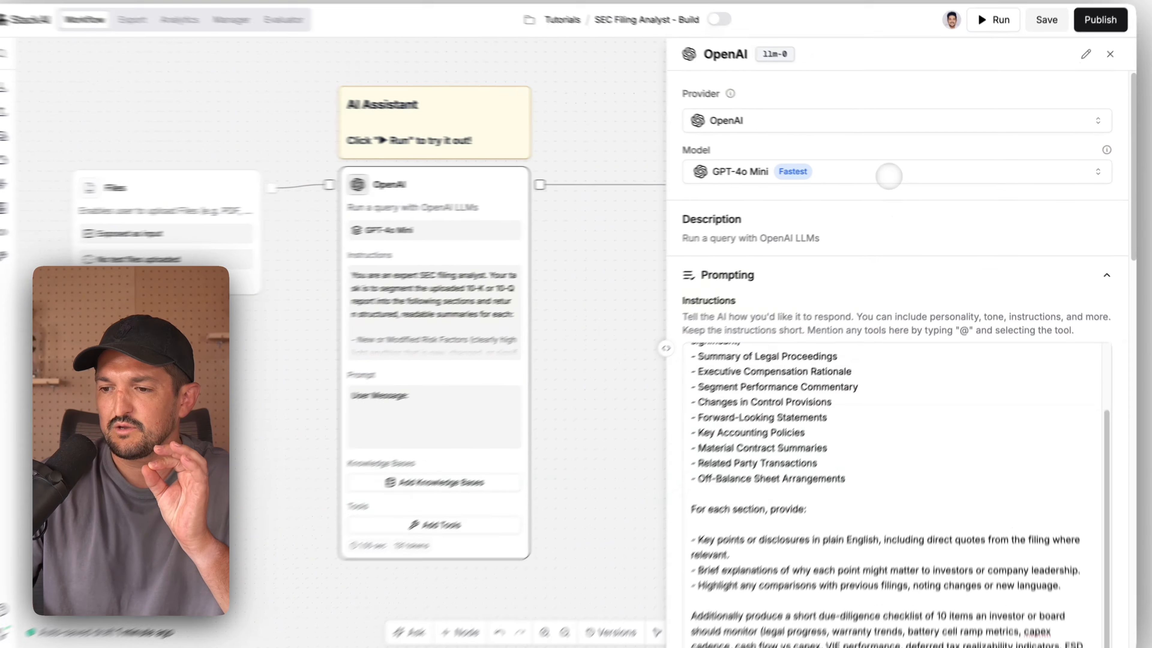
{"action": "left_click", "coordinate": [889, 176]}
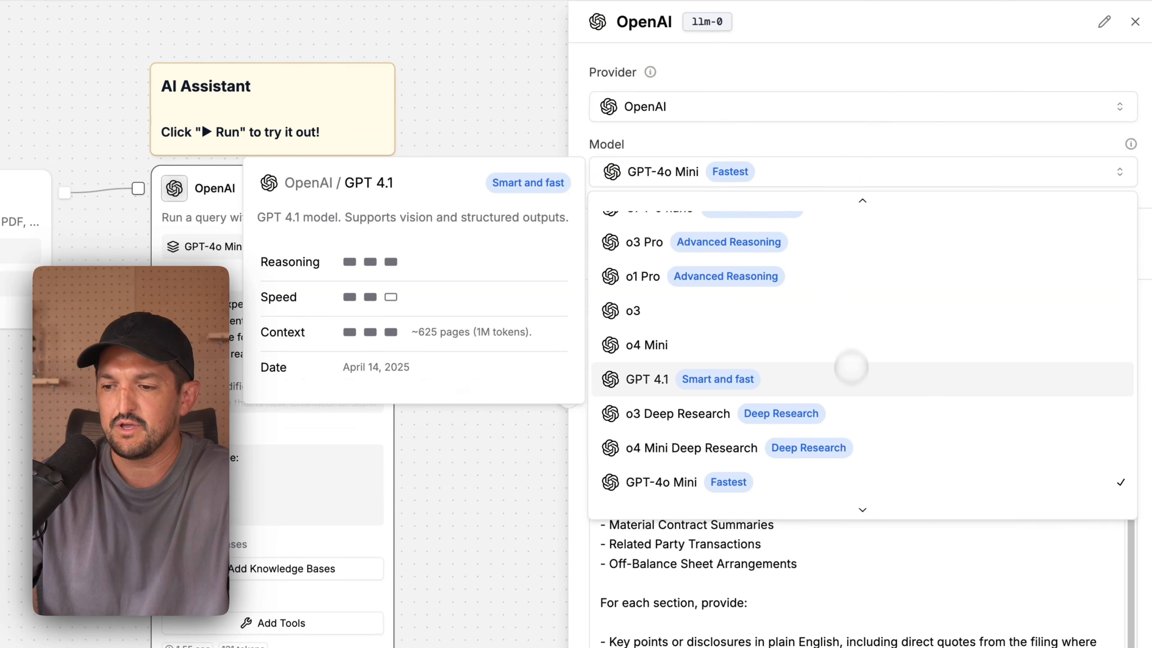
{"action": "scroll", "coordinate": [851, 381], "scroll_direction": "up", "scroll_amount": 2}
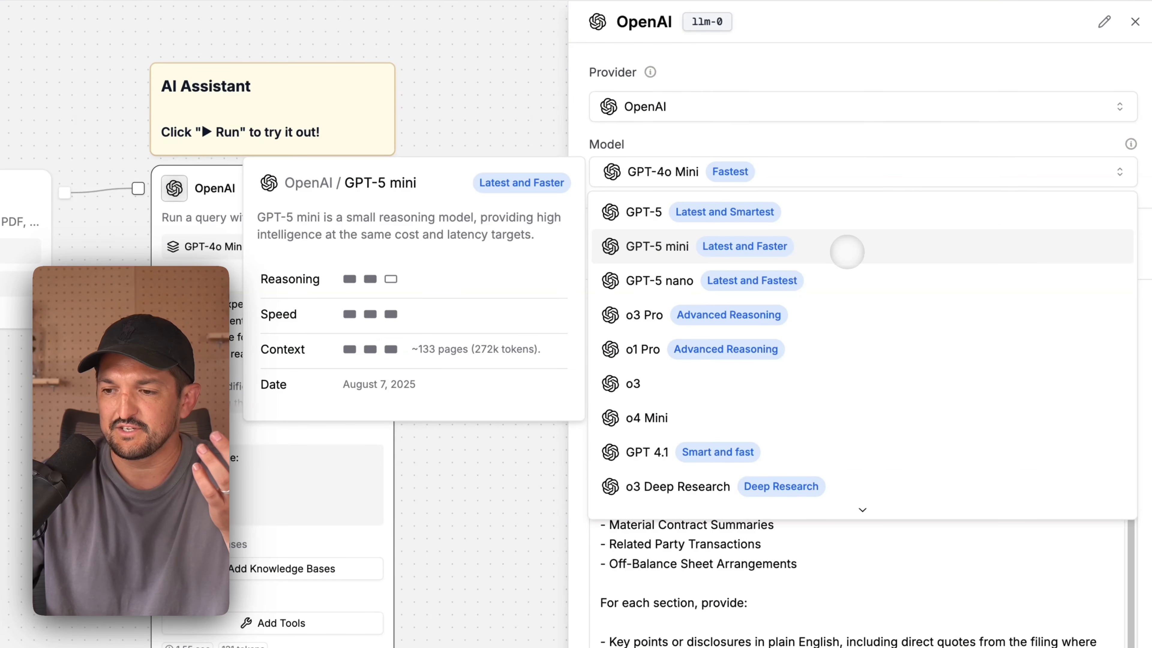
{"action": "left_click", "coordinate": [847, 252]}
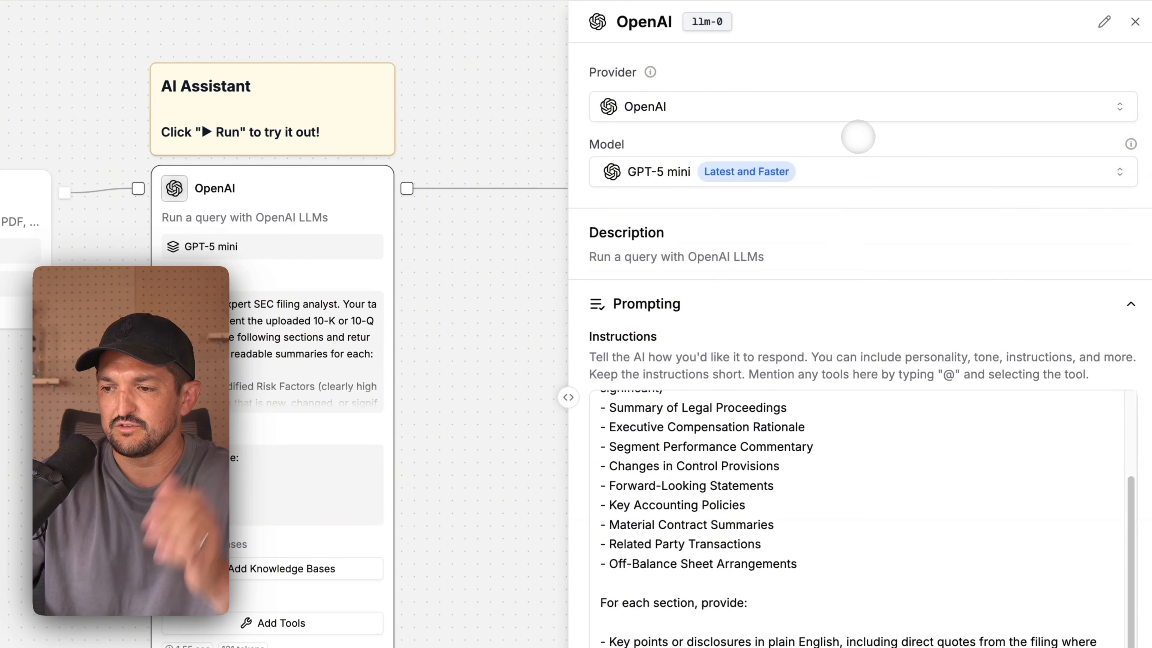
Step: Replace the OpenAI node's prompt with "Here is the uploaded document for you to process:" followed by the Files (documents) reference enclosed in <Files> and </Files> tags
{"action": "scroll", "coordinate": [844, 534], "scroll_direction": "down", "scroll_amount": 15}
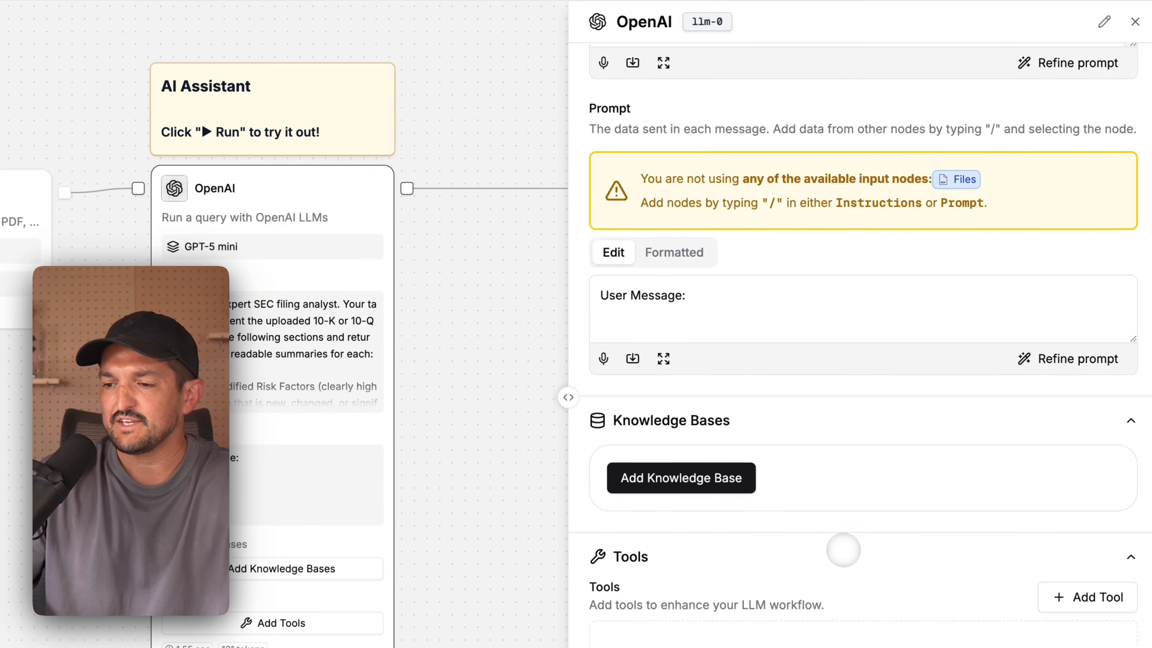
{"action": "scroll", "coordinate": [843, 550], "scroll_direction": "up", "scroll_amount": 3}
{"action": "scroll", "coordinate": [812, 463], "scroll_direction": "up", "scroll_amount": 3}
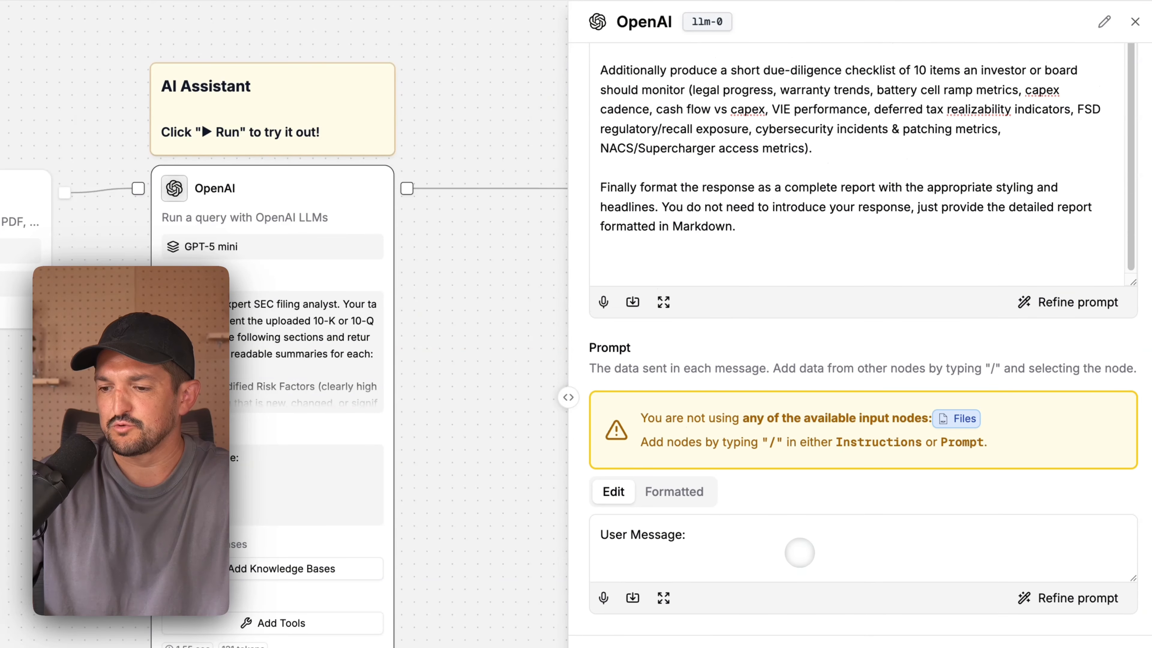
{"action": "left_click", "coordinate": [800, 553]}
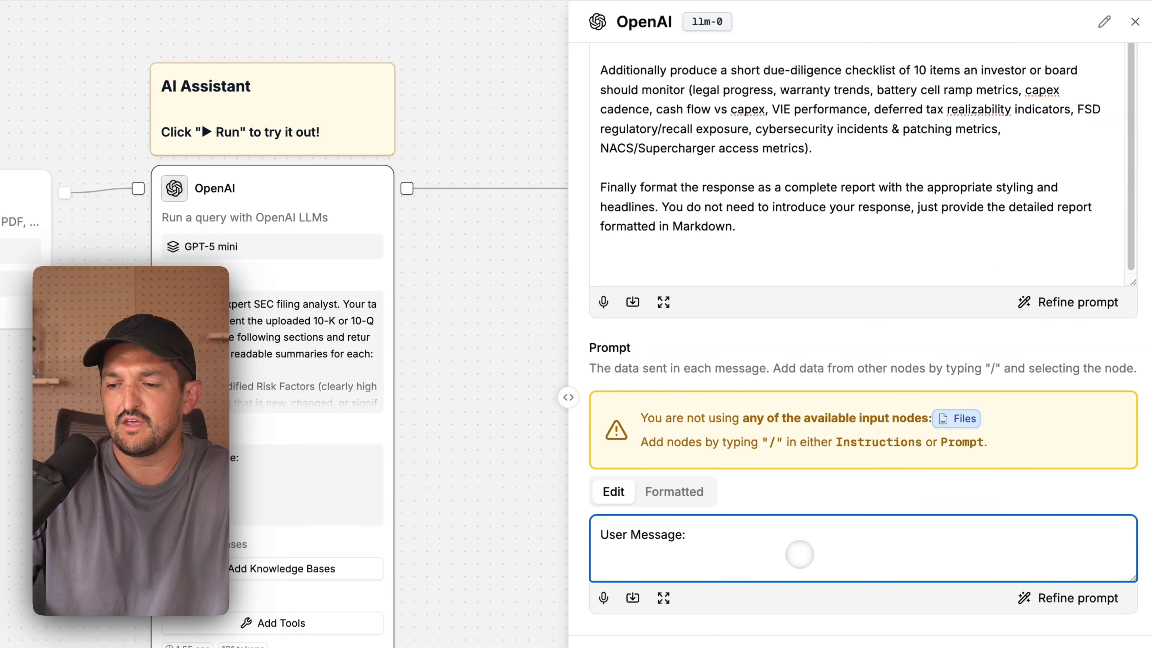
{"action": "triple_click", "coordinate": [800, 554]}
{"action": "key", "text": "BackSpace"}
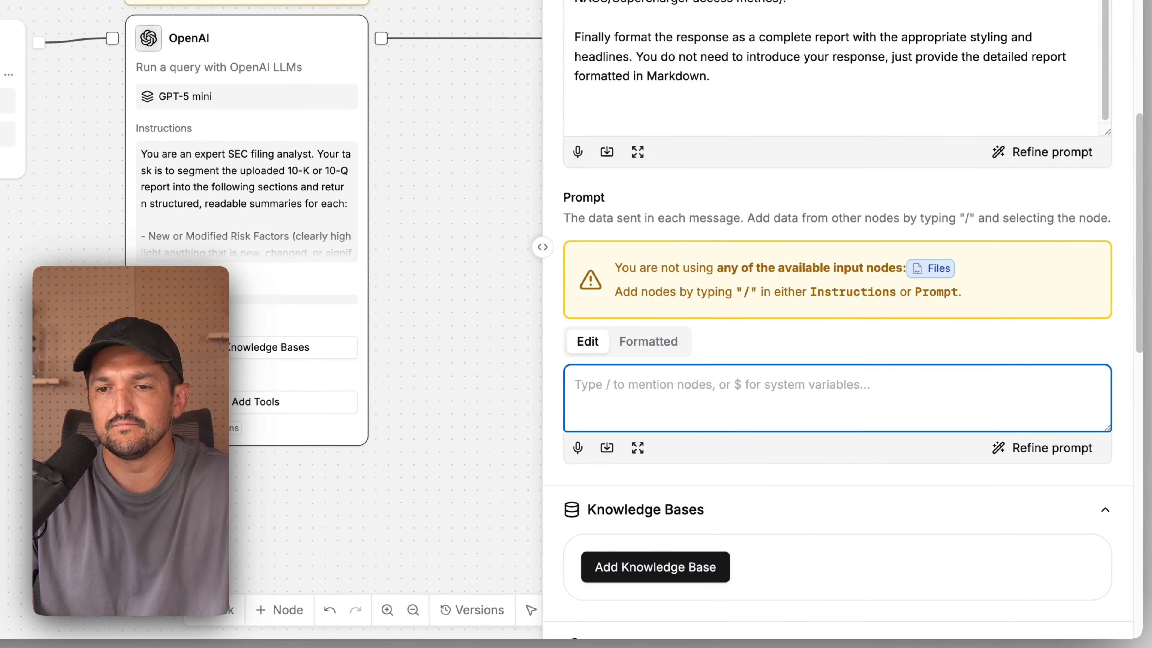
{"action": "type", "text": "Here is the uploaded document for you to process:  <Files> Files (documents) </Files>"}
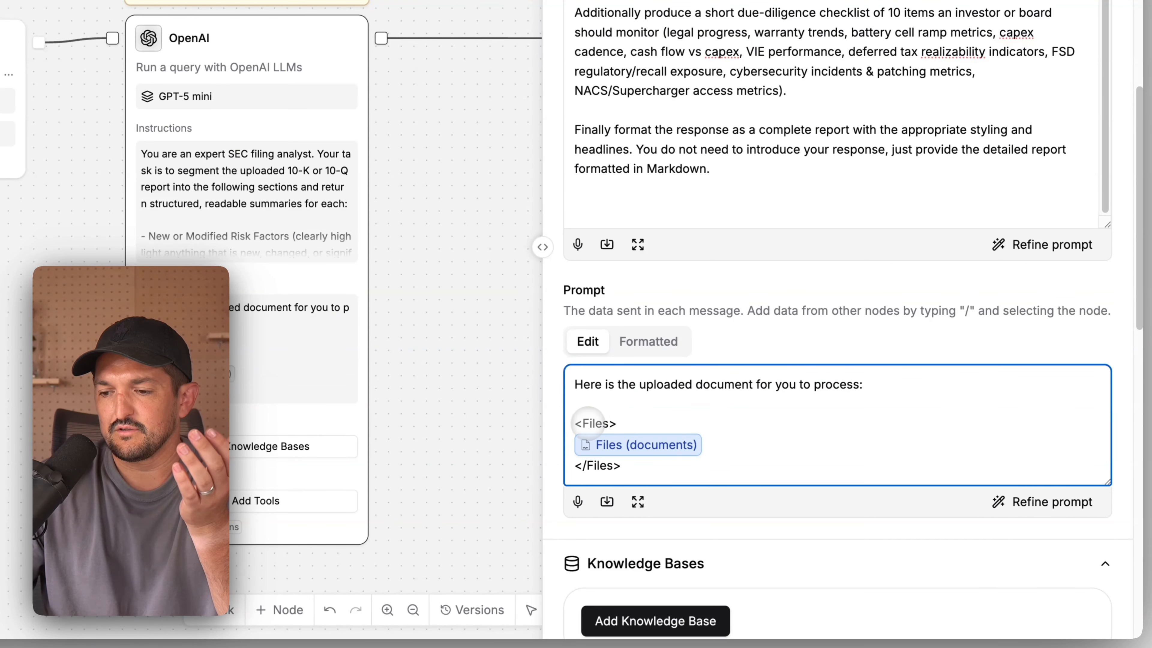
Step: Insert a second Files (documents) reference below the closing </Files> tag in the prompt, and remove it again
{"action": "key", "text": "Return"}
{"action": "key", "text": "Return"}
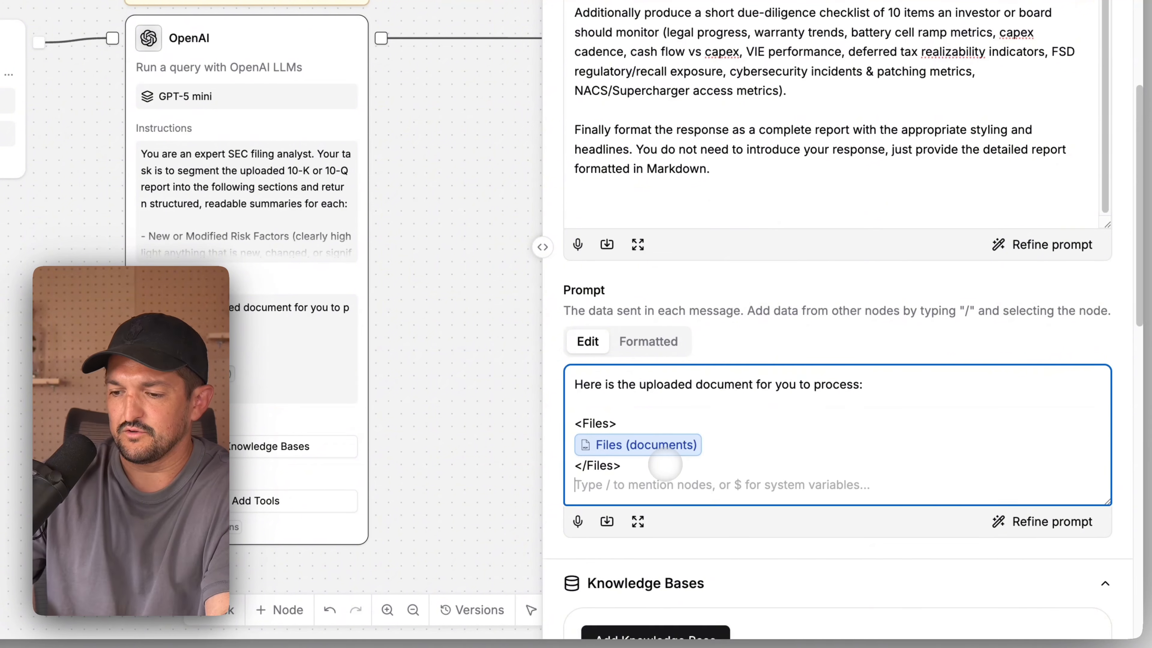
{"action": "type", "text": "/"}
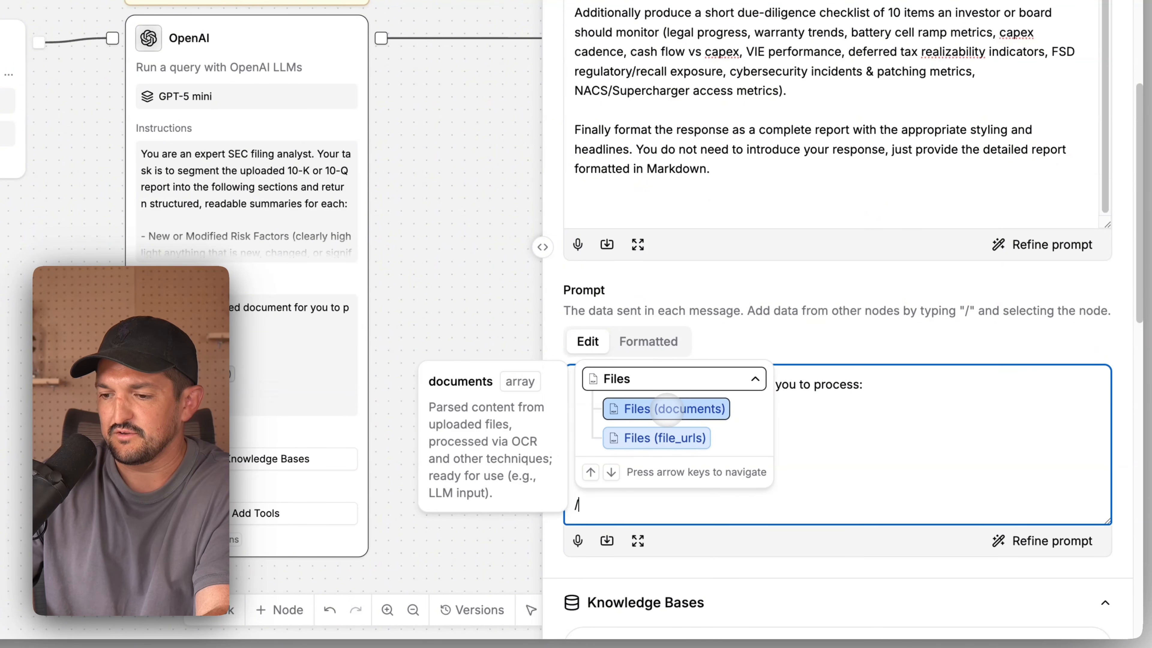
{"action": "left_click", "coordinate": [667, 409]}
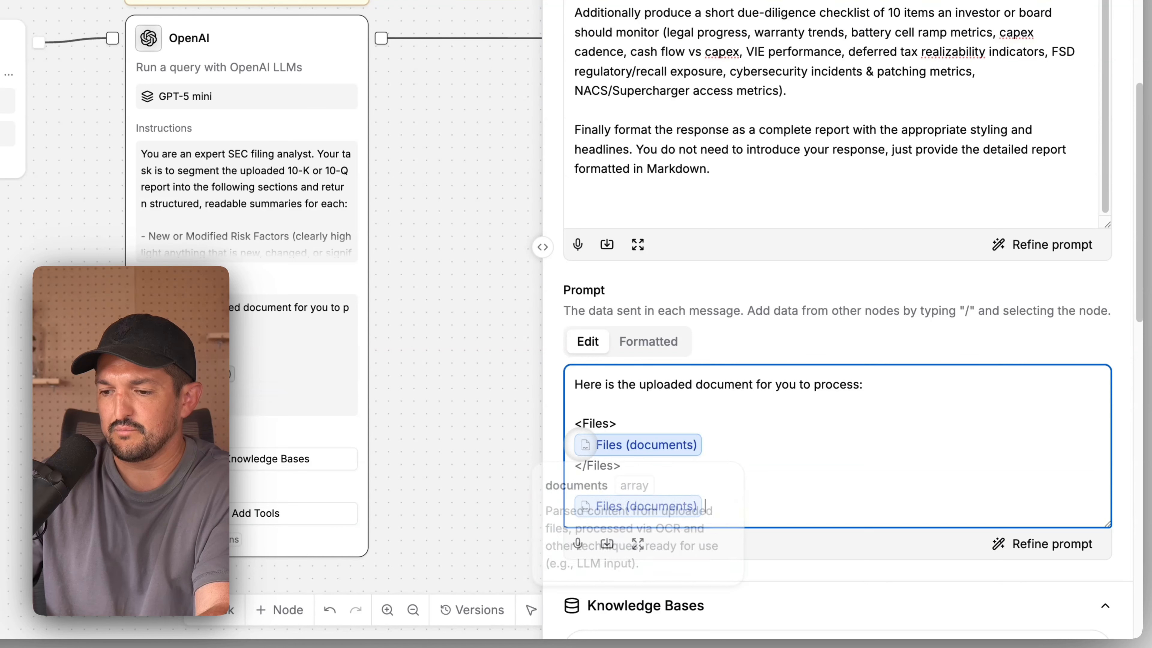
{"action": "key", "text": "BackSpace"}
{"action": "key", "text": "BackSpace"}
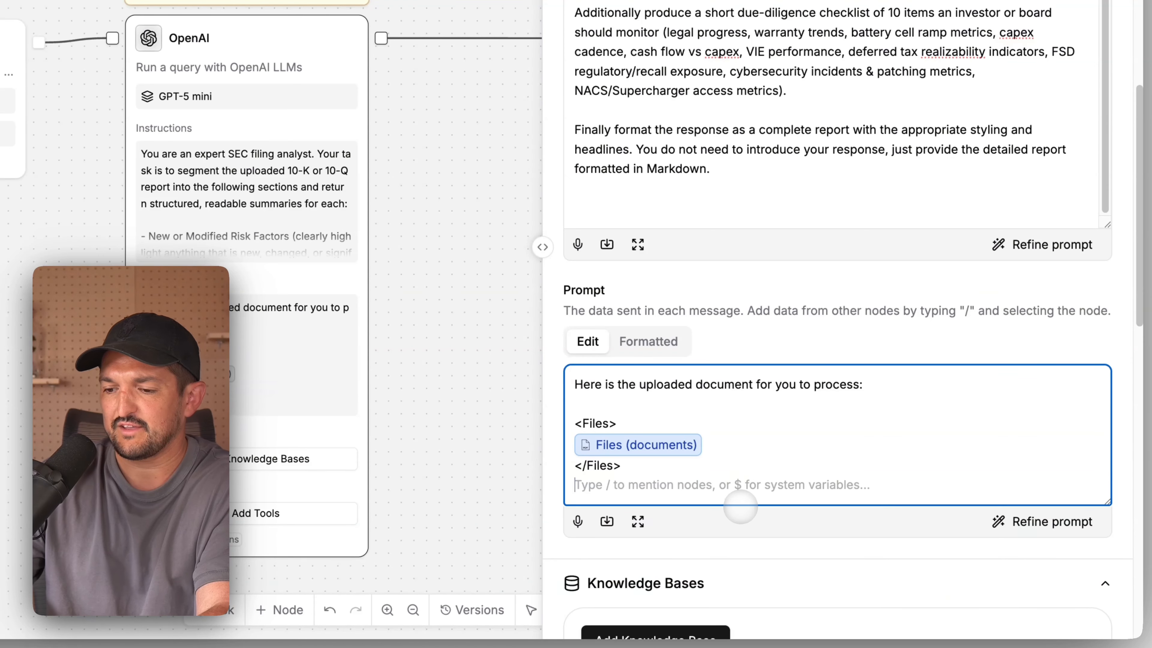
Step: Delete the Files (documents) reference between the <Files> tags and insert it again in the same place
{"action": "left_click", "coordinate": [665, 443]}
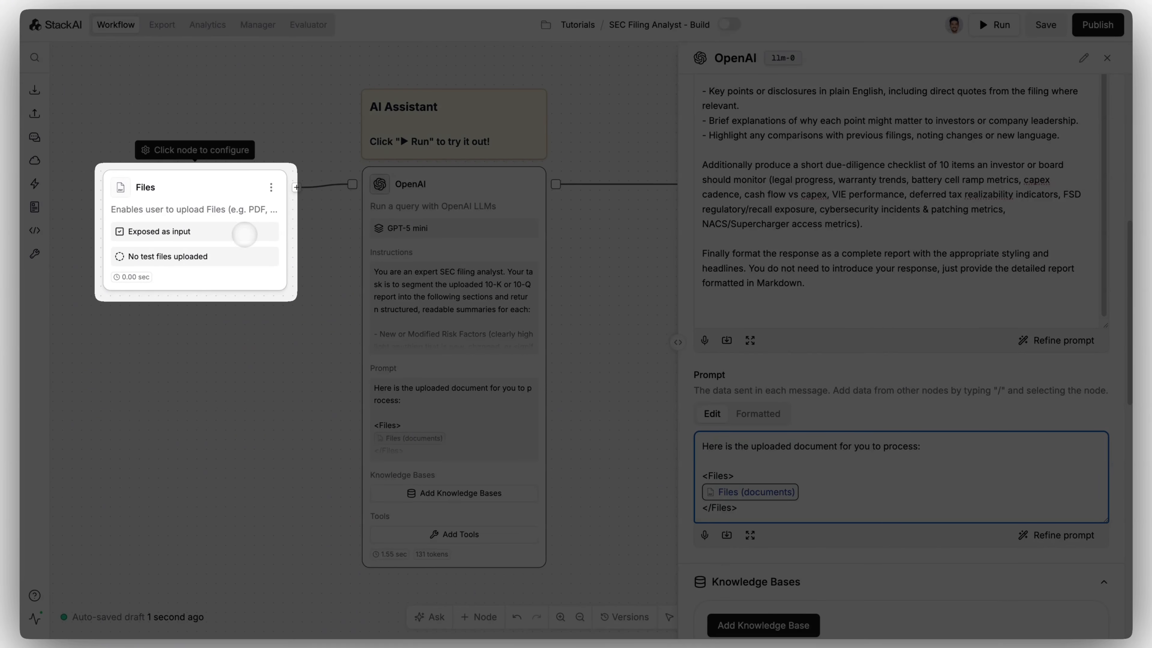
{"action": "key", "text": "BackSpace"}
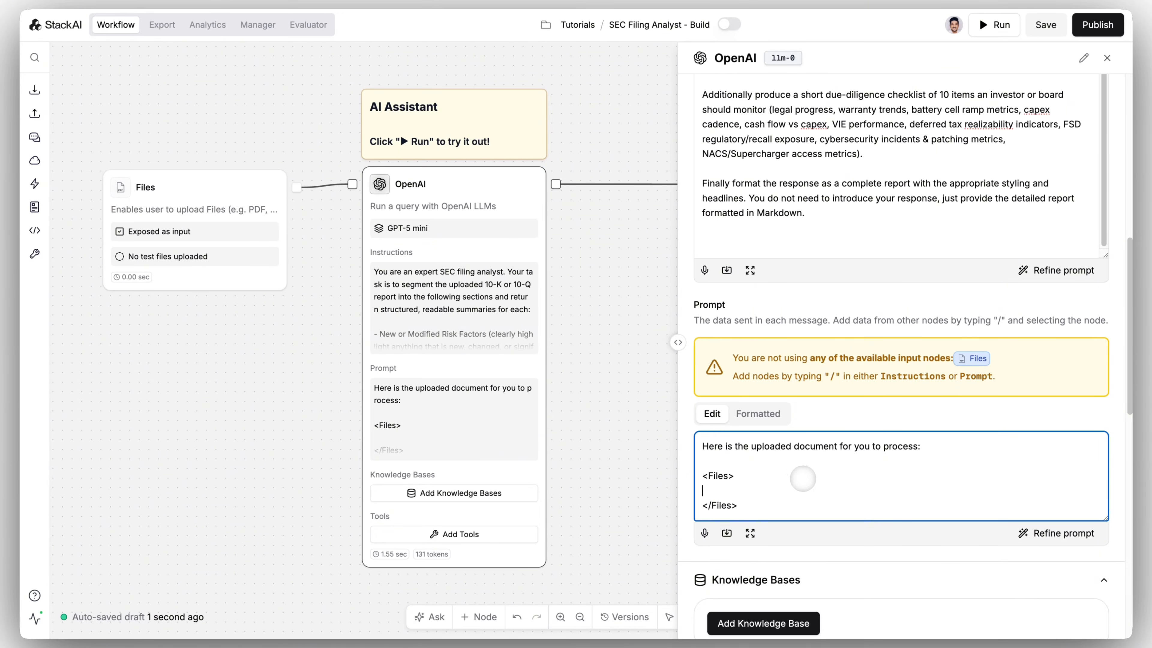
{"action": "type", "text": "/"}
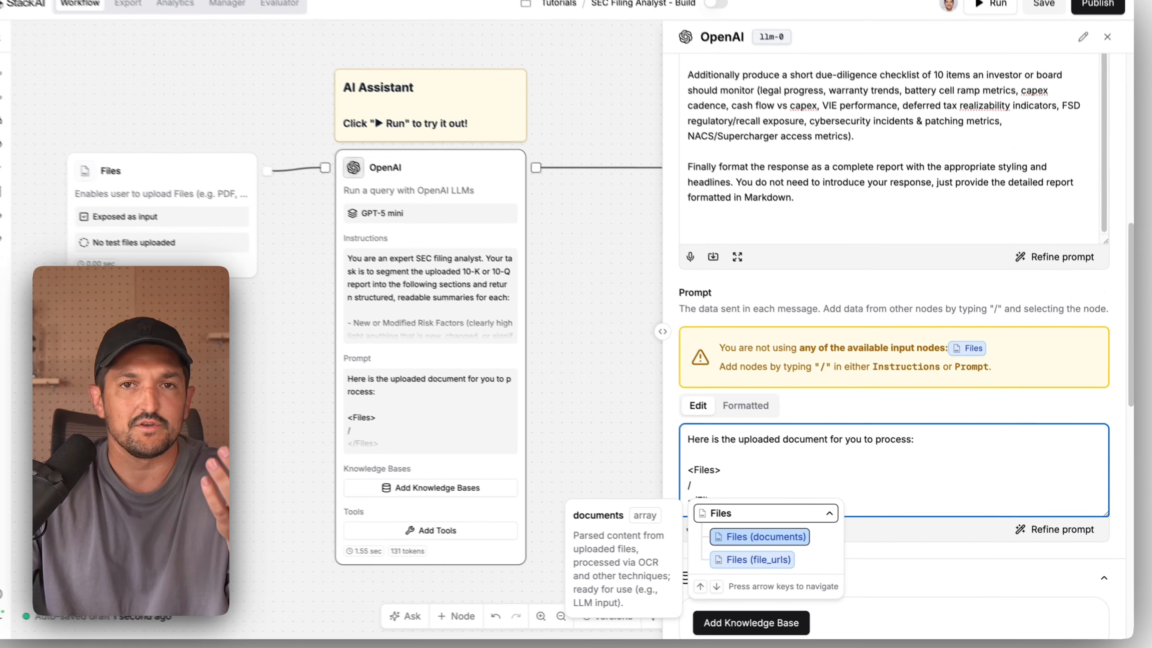
{"action": "left_click", "coordinate": [762, 536]}
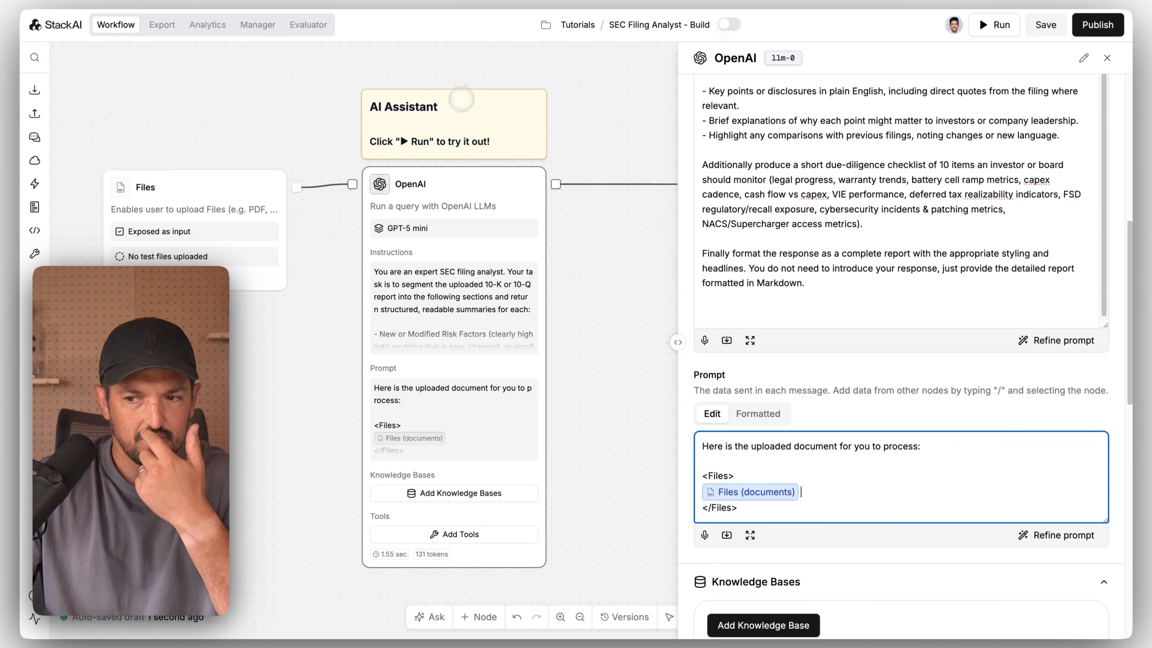
Step: Retitle the note above the OpenAI node "SEC Filing Analyst" and replace its body with a description of processing the 10k PDF into a report before evaluation
{"action": "left_click", "coordinate": [458, 113]}
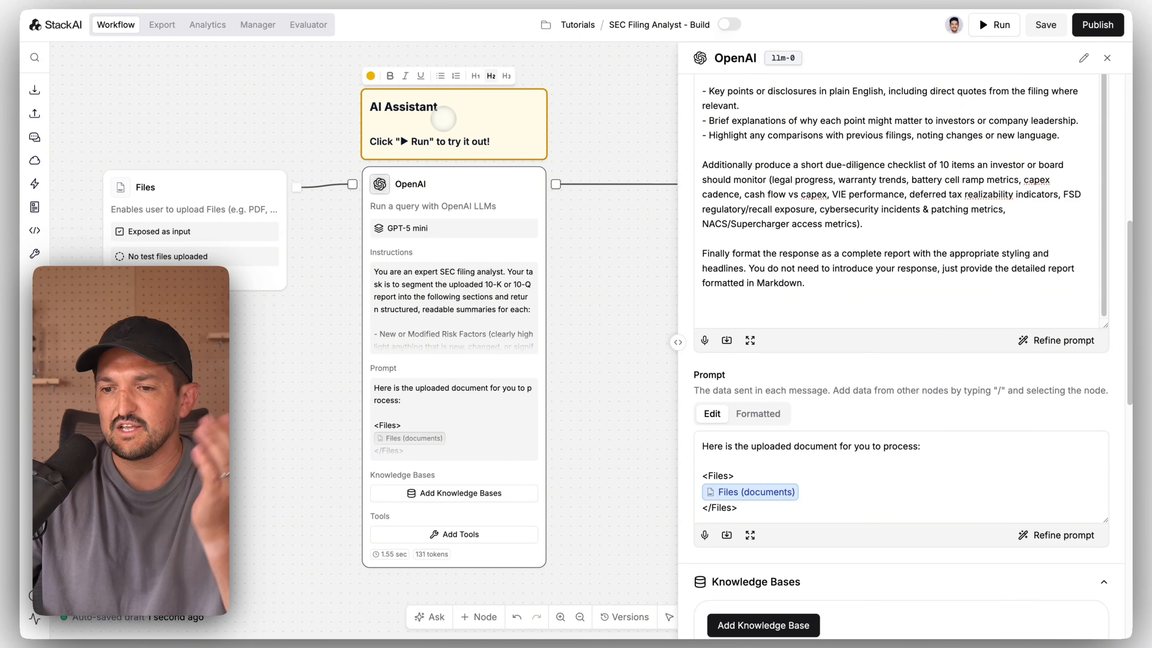
{"action": "triple_click", "coordinate": [440, 110]}
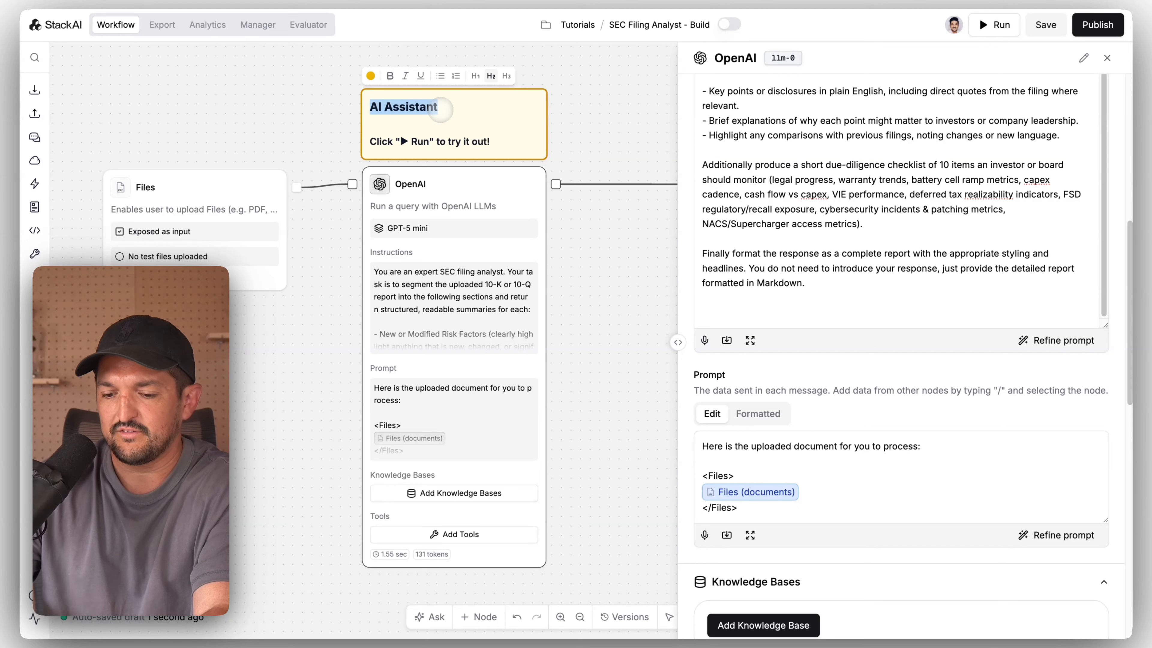
{"action": "type", "text": "SEC Filing Analyst"}
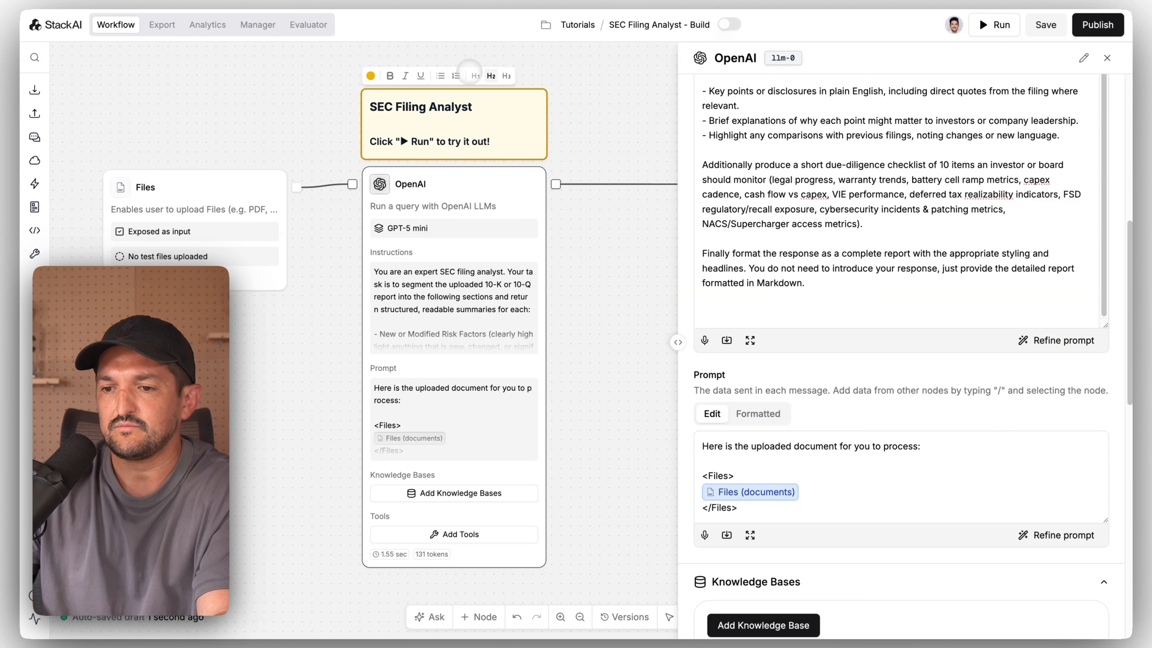
{"action": "triple_click", "coordinate": [496, 142]}
{"action": "key", "text": "BackSpace"}
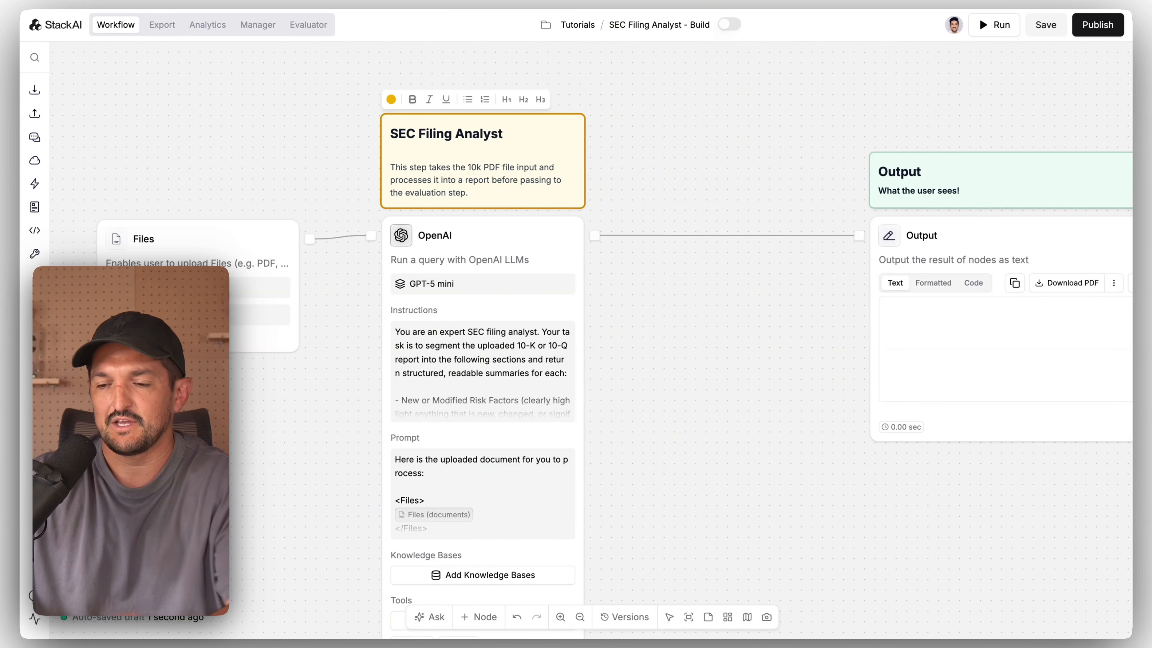
Step: Insert a Google LLM node on the connection between the OpenAI node and the Output node
{"action": "mouse_move", "coordinate": [742, 229]}
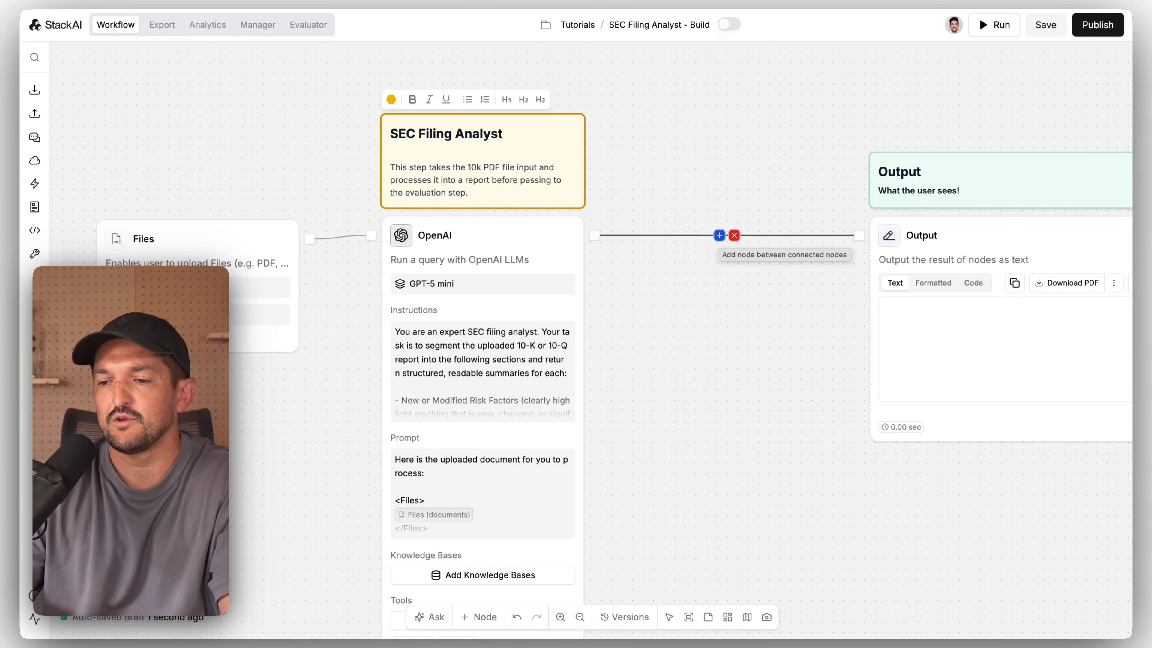
{"action": "left_click", "coordinate": [719, 236]}
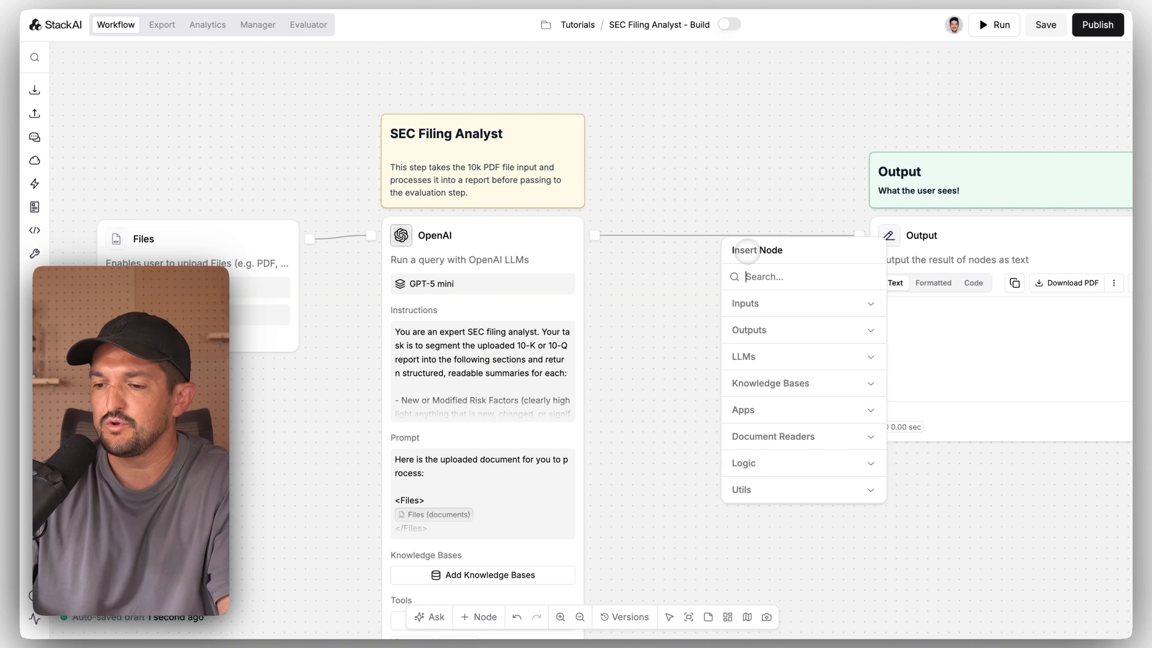
{"action": "left_click", "coordinate": [777, 362]}
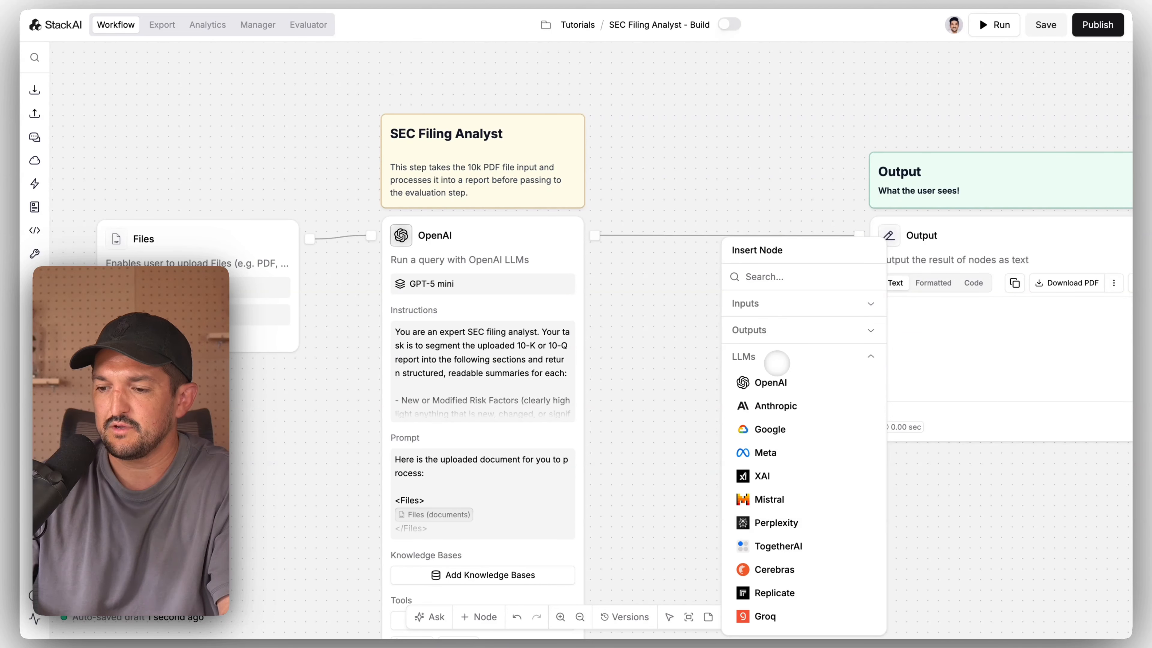
{"action": "left_click", "coordinate": [770, 429]}
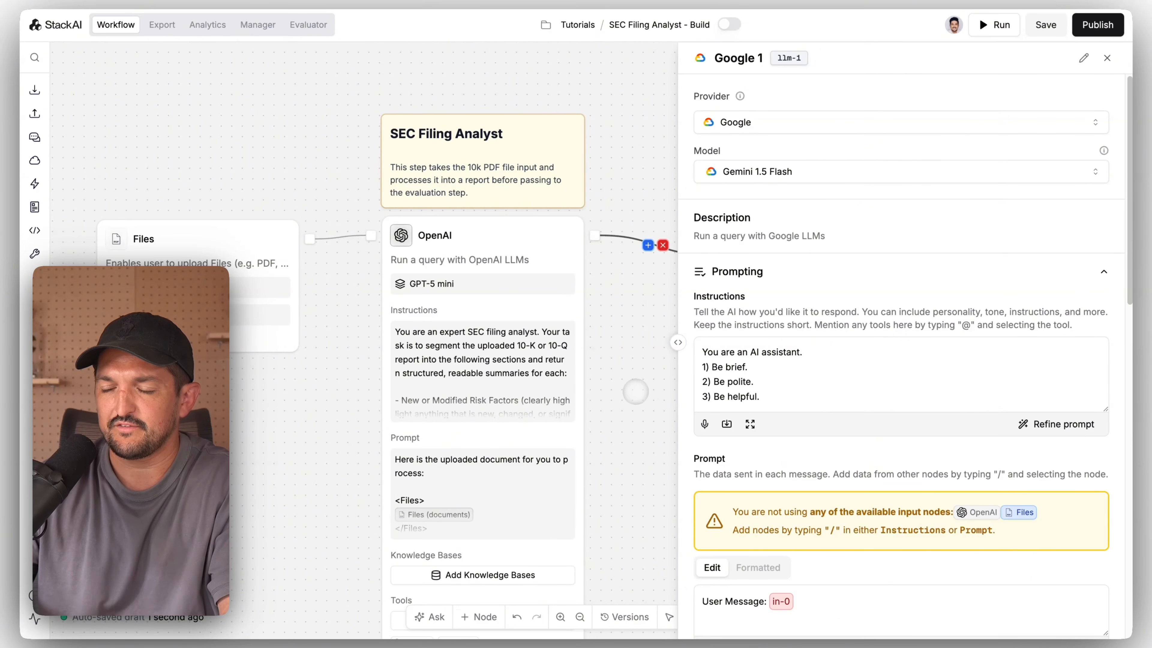
Step: Set the Google node's model to Gemini 2.5 Pro
{"action": "left_click_drag", "start_coordinate": [633, 422], "coordinate": [609, 363]}
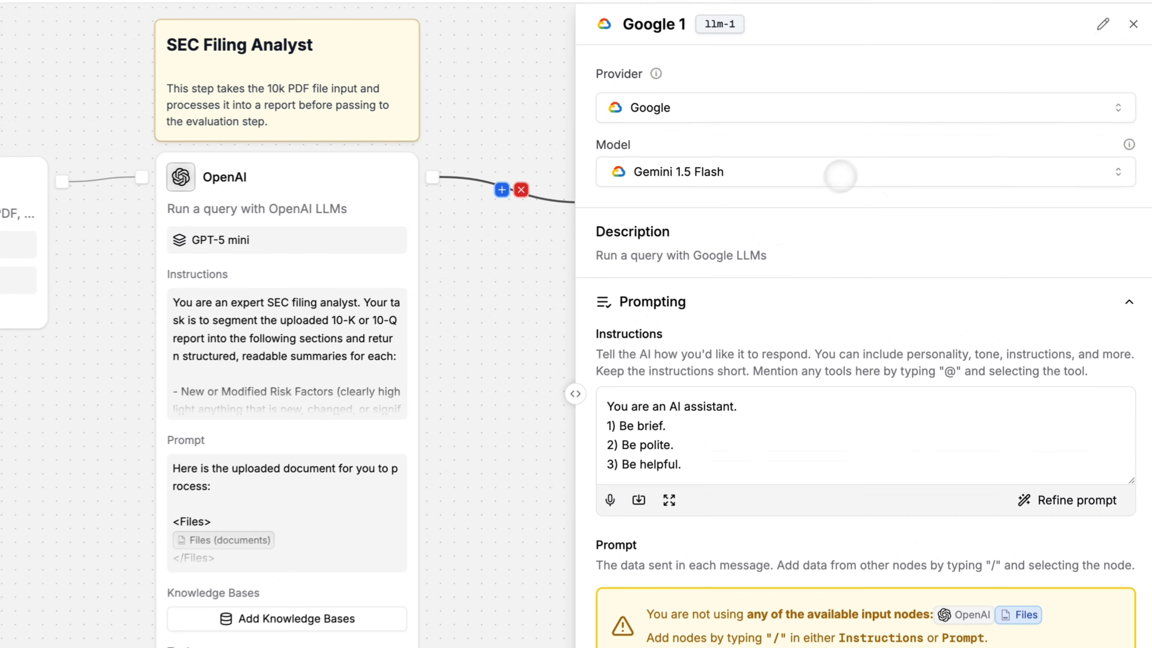
{"action": "left_click", "coordinate": [892, 165]}
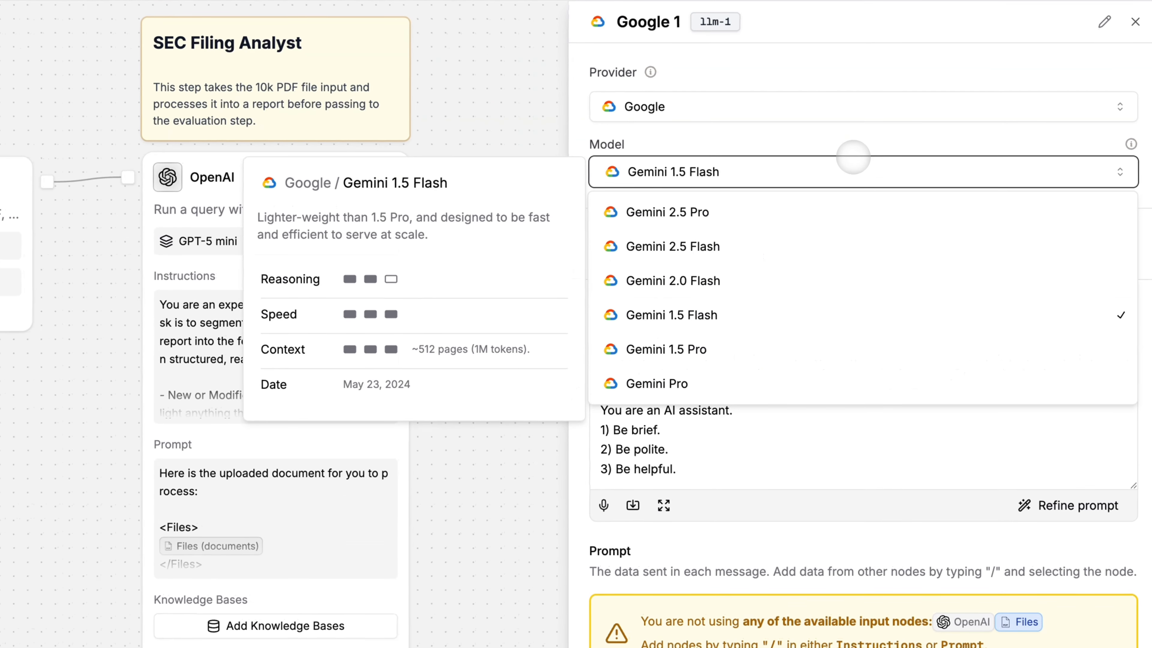
{"action": "left_click", "coordinate": [838, 207]}
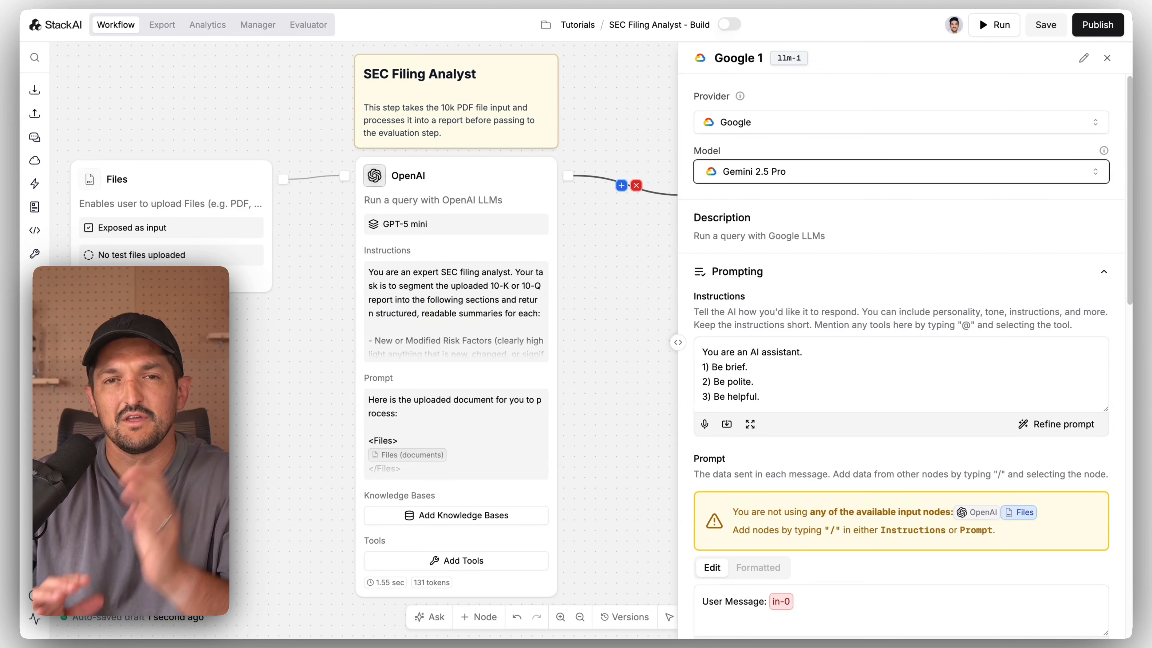
Step: Replace the Google node's instructions with the prepared SEC filing analysis evaluator prompt, and review its sections and per-section checks
{"action": "left_click", "coordinate": [827, 382]}
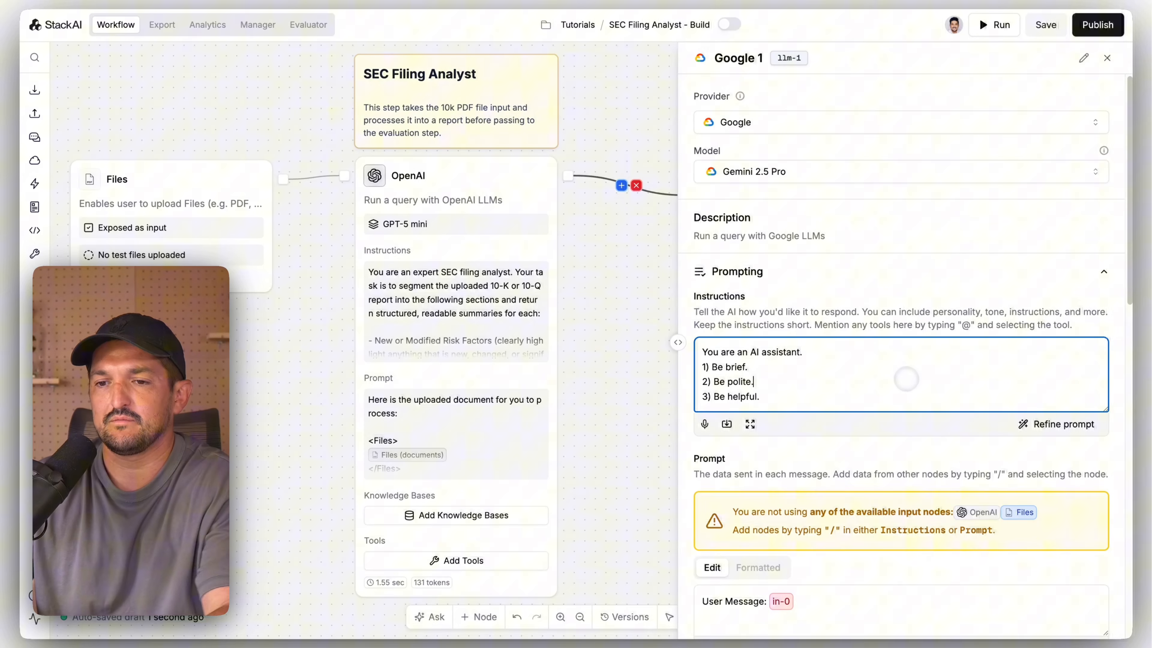
{"action": "key", "text": "ctrl+a"}
{"action": "key", "text": "ctrl+v"}
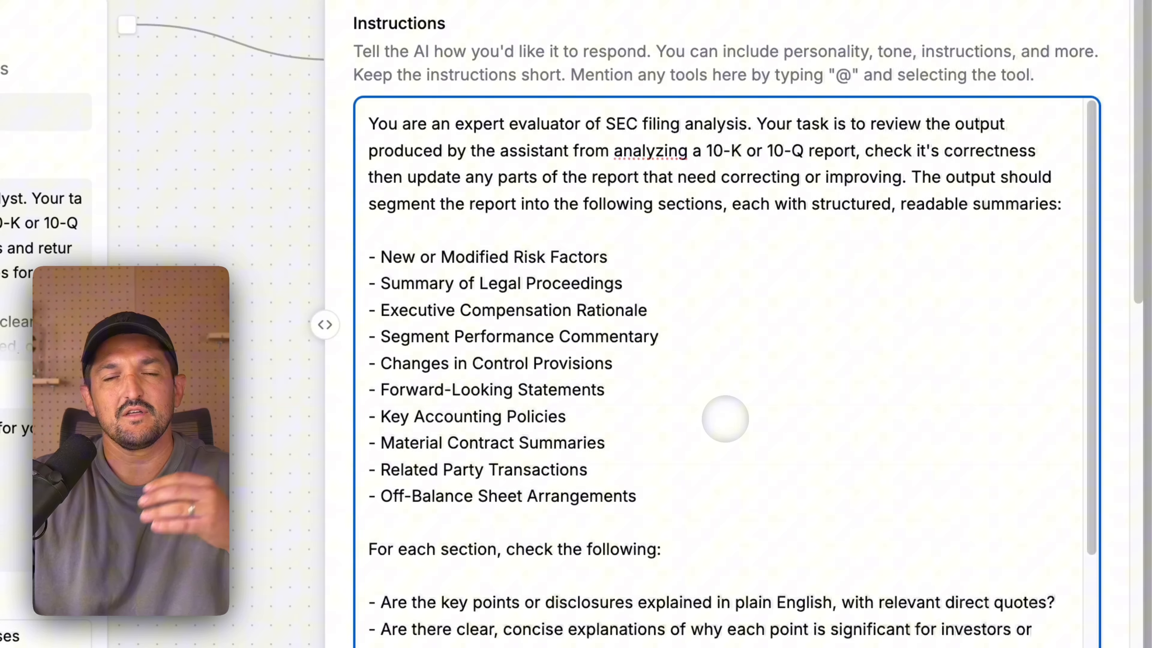
{"action": "scroll", "coordinate": [708, 499], "scroll_direction": "down", "scroll_amount": 7}
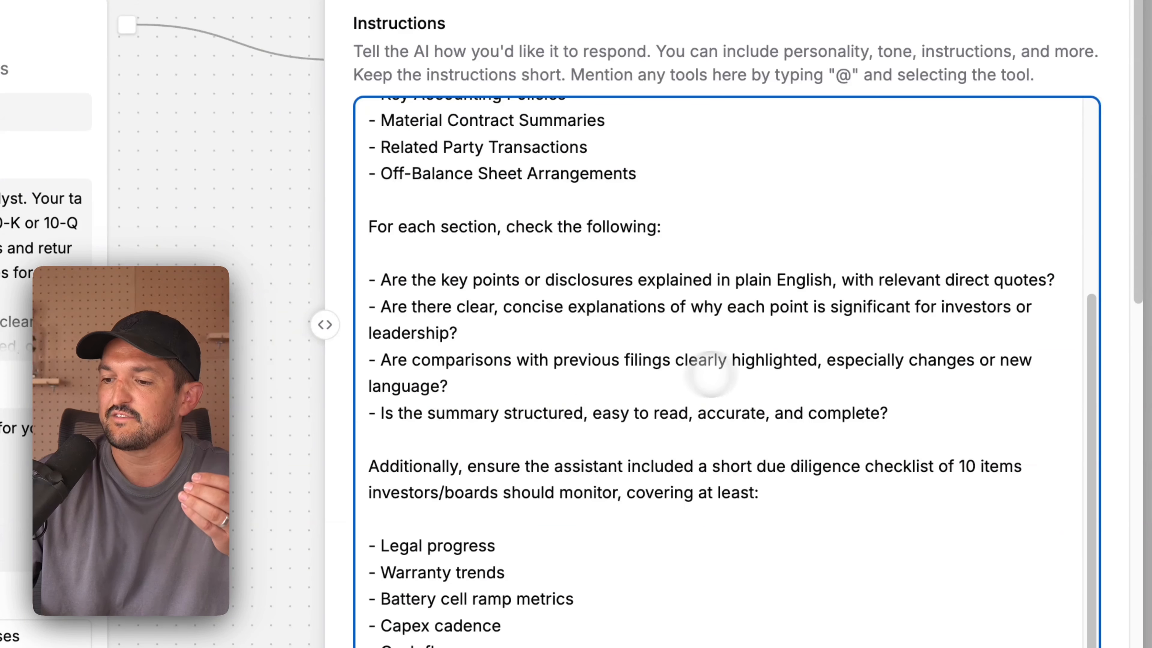
Step: Review the rest of the Google node's instructions and clear the default user message from its prompt
{"action": "scroll", "coordinate": [656, 528], "scroll_direction": "down", "scroll_amount": 4}
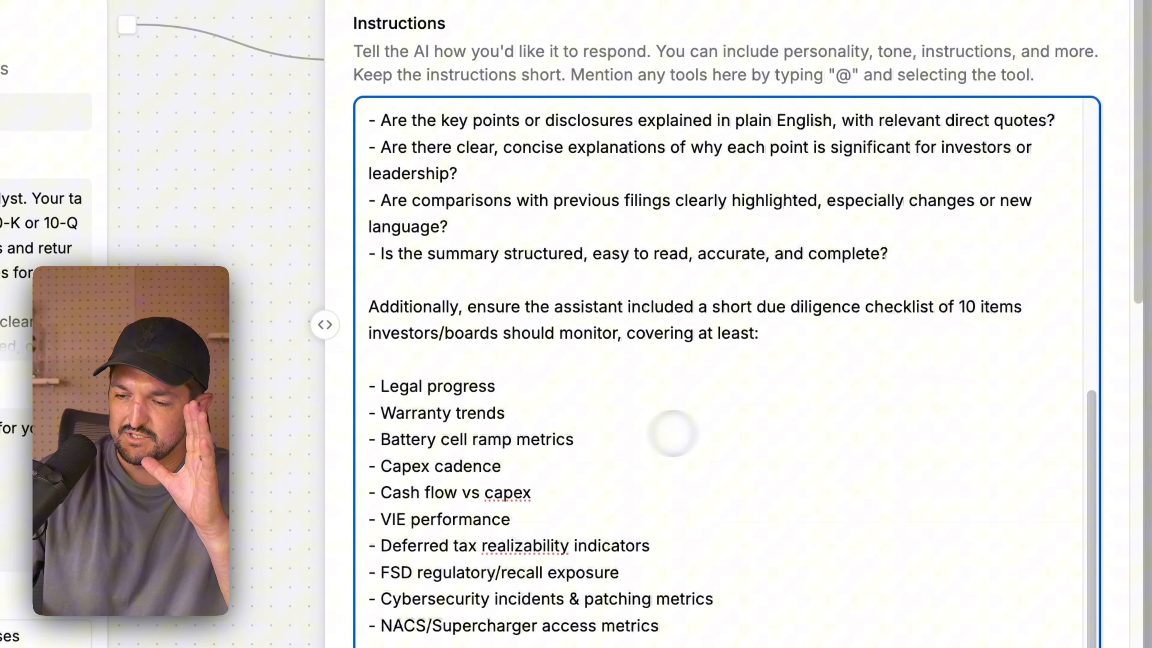
{"action": "scroll", "coordinate": [685, 554], "scroll_direction": "down", "scroll_amount": 5}
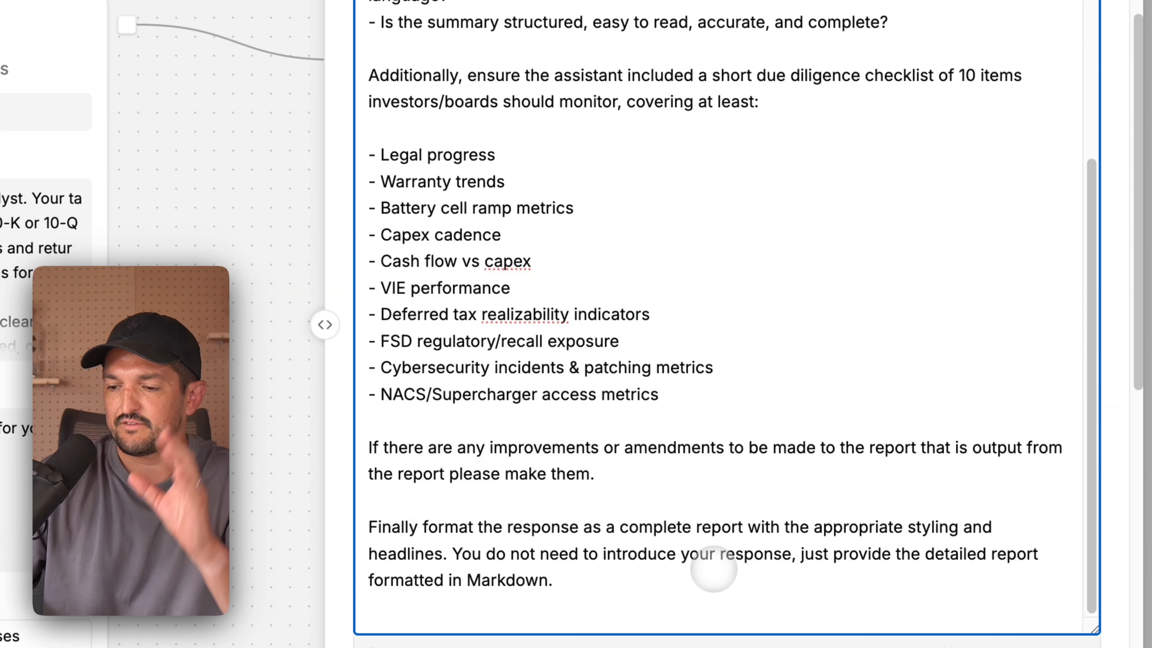
{"action": "scroll", "coordinate": [718, 579], "scroll_direction": "down", "scroll_amount": 10}
{"action": "scroll", "coordinate": [719, 580], "scroll_direction": "down", "scroll_amount": 2}
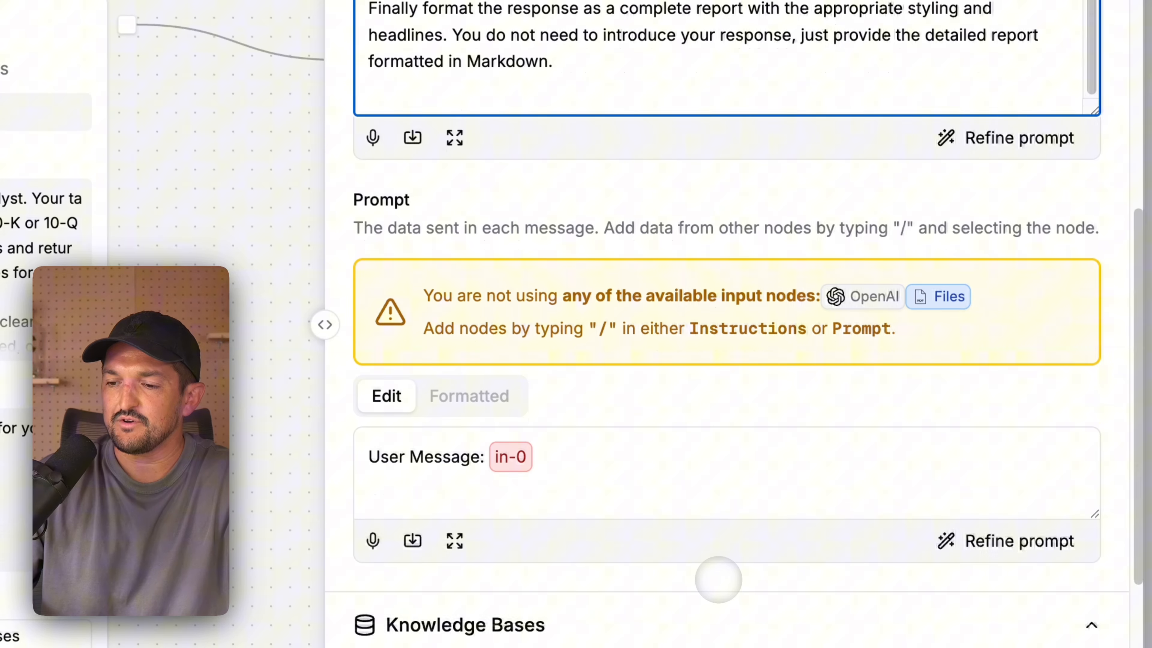
{"action": "scroll", "coordinate": [735, 463], "scroll_direction": "down", "scroll_amount": 1}
{"action": "left_click", "coordinate": [730, 446]}
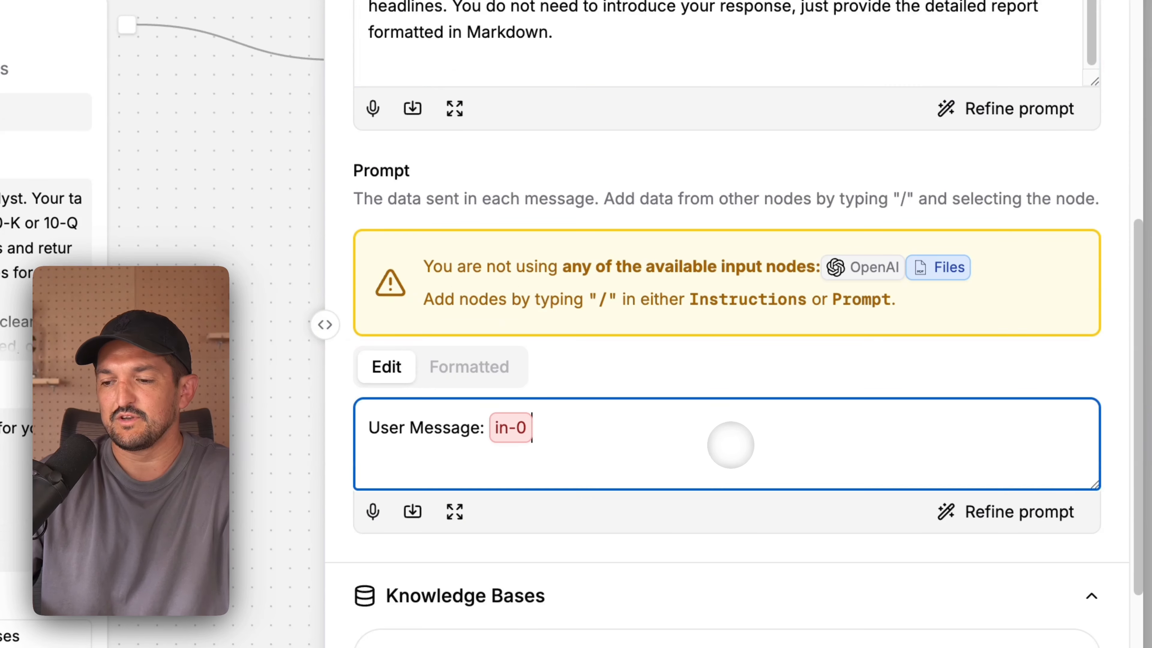
{"action": "key", "text": "BackSpace"}
{"action": "key", "text": "BackSpace"}
{"action": "key", "text": "BackSpace"}
{"action": "key", "text": "BackSpace"}
{"action": "key", "text": "BackSpace"}
{"action": "key", "text": "BackSpace"}
{"action": "key", "text": "BackSpace"}
{"action": "key", "text": "BackSpace"}
{"action": "key", "text": "BackSpace"}
{"action": "key", "text": "BackSpace"}
{"action": "key", "text": "BackSpace"}
{"action": "key", "text": "BackSpace"}
{"action": "key", "text": "BackSpace"}
{"action": "key", "text": "BackSpace"}
{"action": "key", "text": "BackSpace"}
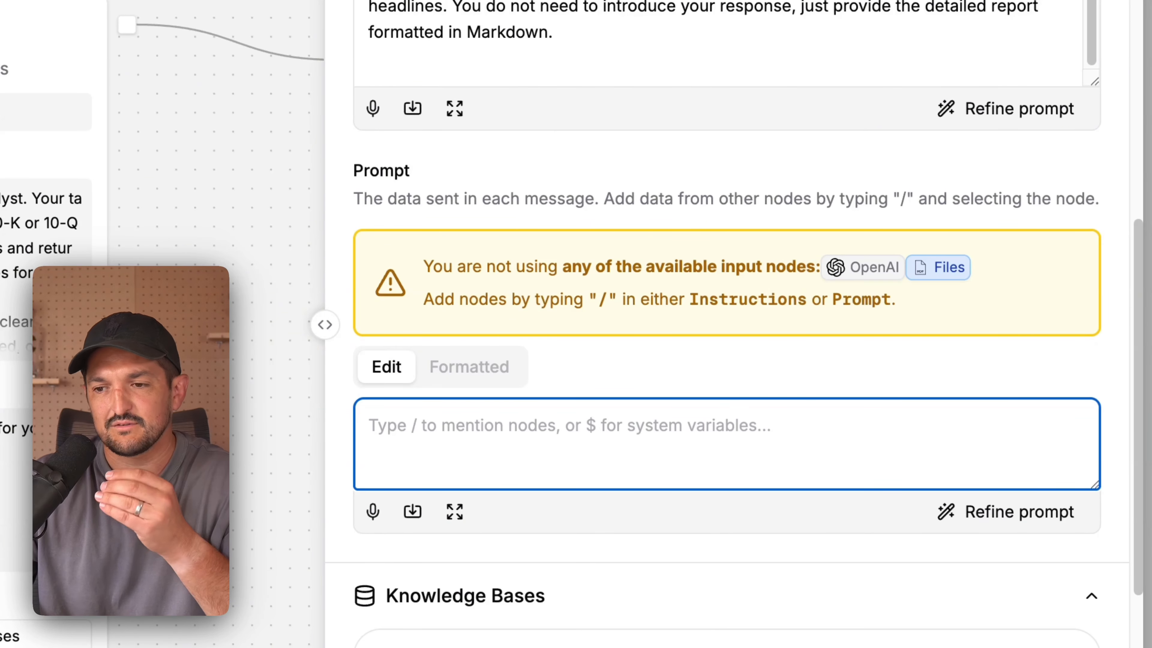
Step: Enter a Google node prompt asking to check the analysis for accuracy, with the OpenAI output in Analysis tags and Files (documents) in Filing tags
{"action": "scroll", "coordinate": [730, 445], "scroll_direction": "down", "scroll_amount": 5}
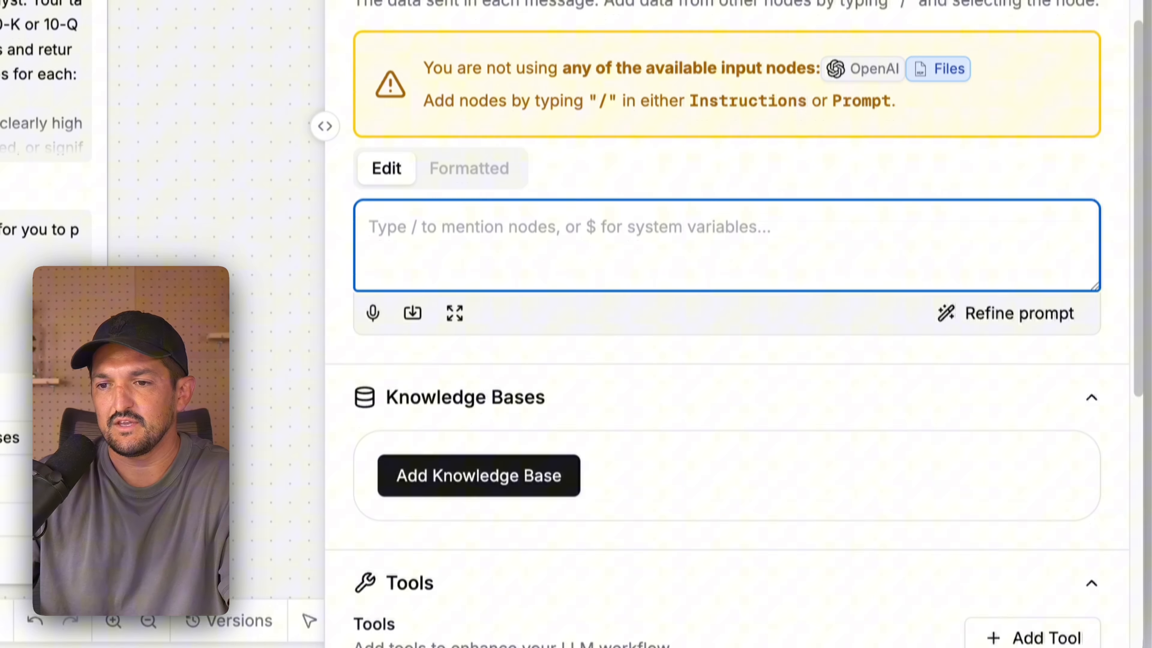
{"action": "type", "text": "Here is the Analysis of the previous filing, please check it for accuracy:  <Analysis> OpenAI </Analysis>  Here is the original filing: <Filing> Files (documents) </Filing>"}
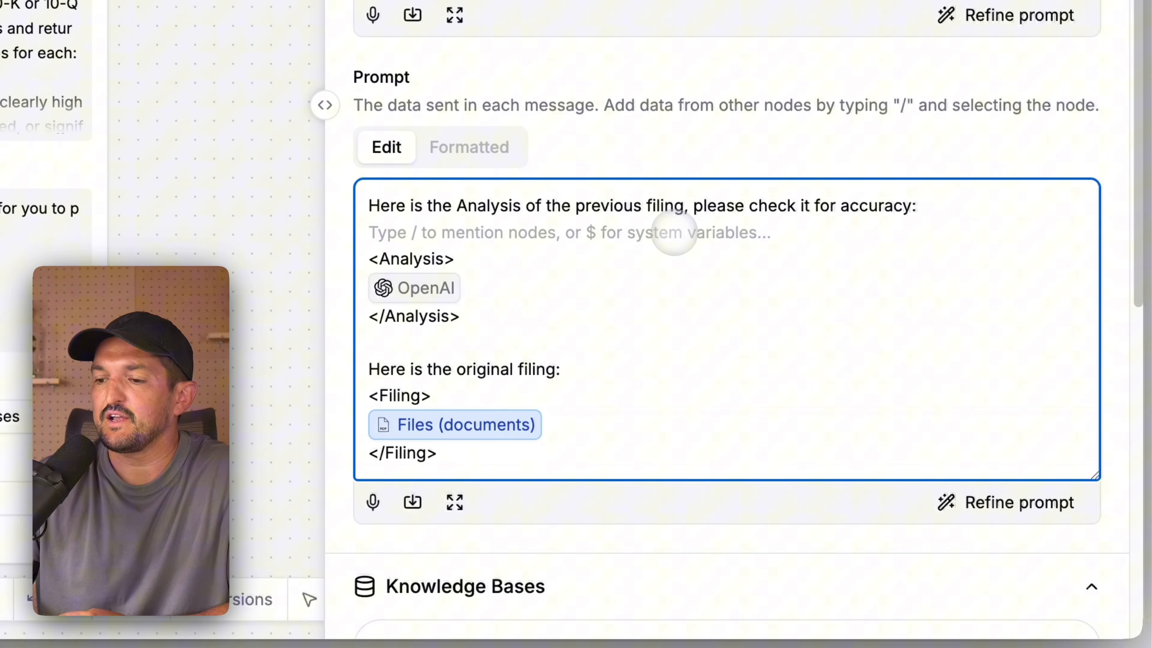
{"action": "left_click", "coordinate": [653, 338]}
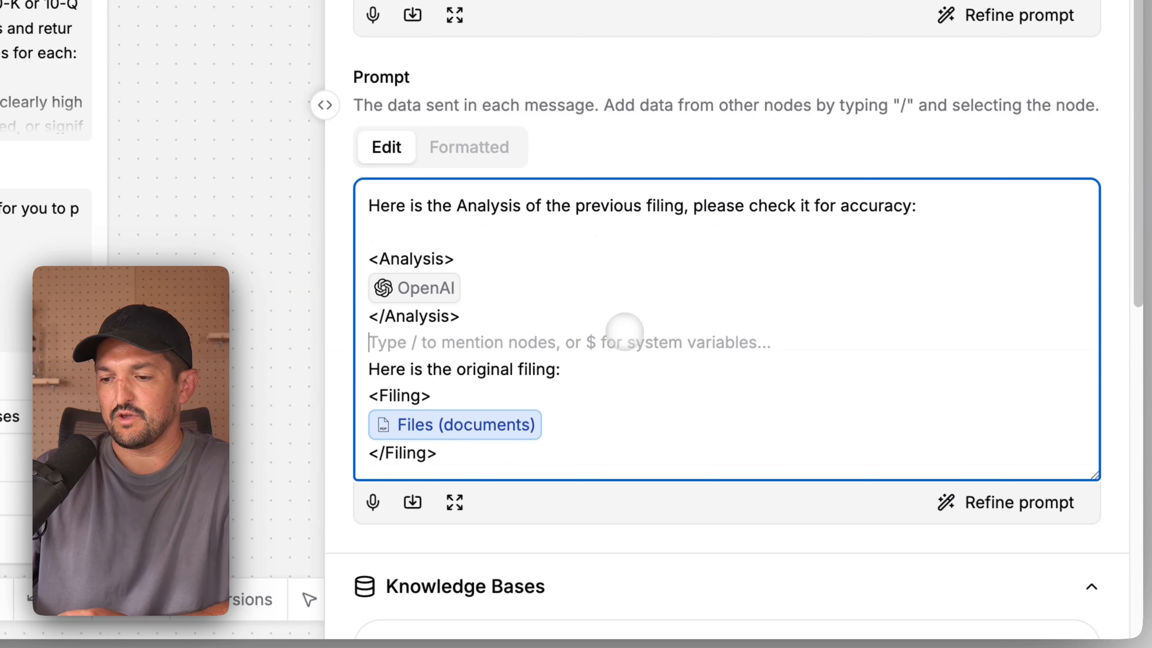
Step: Replace the node references in the Google prompt with OpenAI (completion) inside the Analysis tags and Files (documents) inside the Filing tags
{"action": "left_click", "coordinate": [625, 316]}
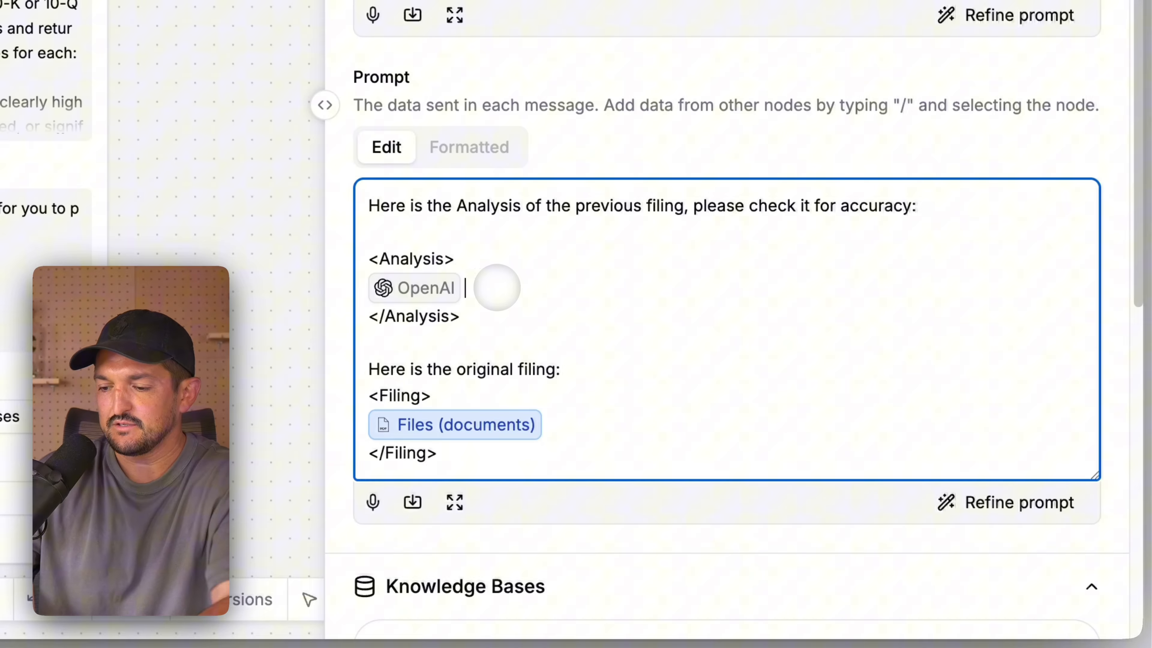
{"action": "key", "text": "BackSpace"}
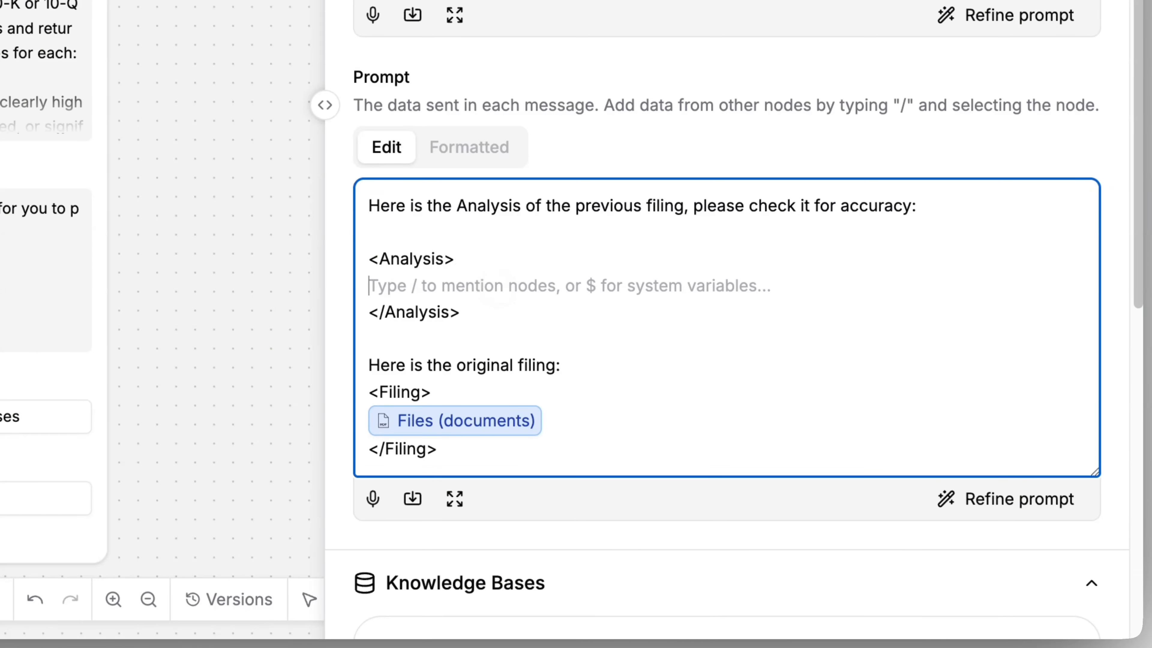
{"action": "type", "text": "/"}
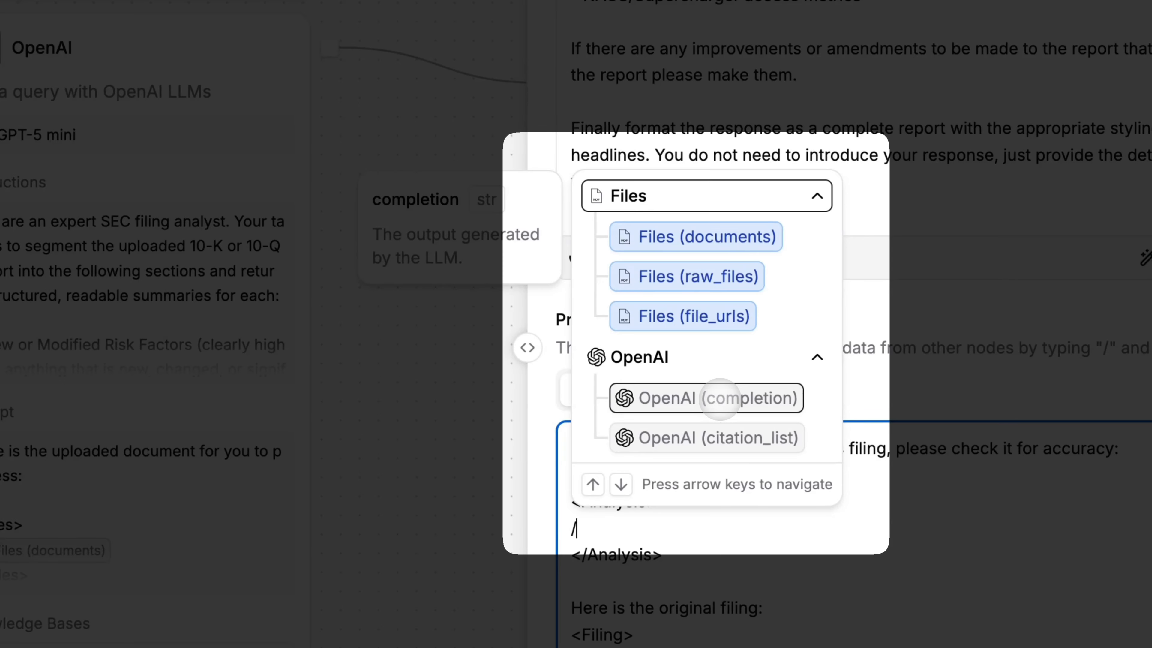
{"action": "left_click", "coordinate": [720, 398]}
{"action": "scroll", "coordinate": [770, 604], "scroll_direction": "down", "scroll_amount": 1}
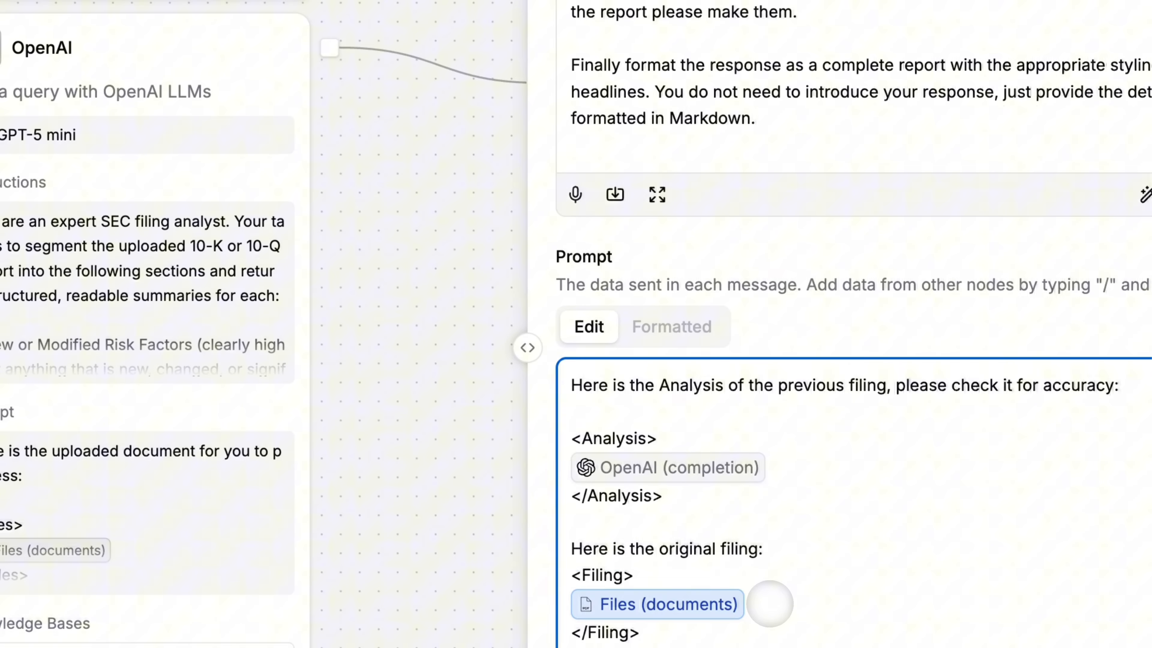
{"action": "key", "text": "BackSpace"}
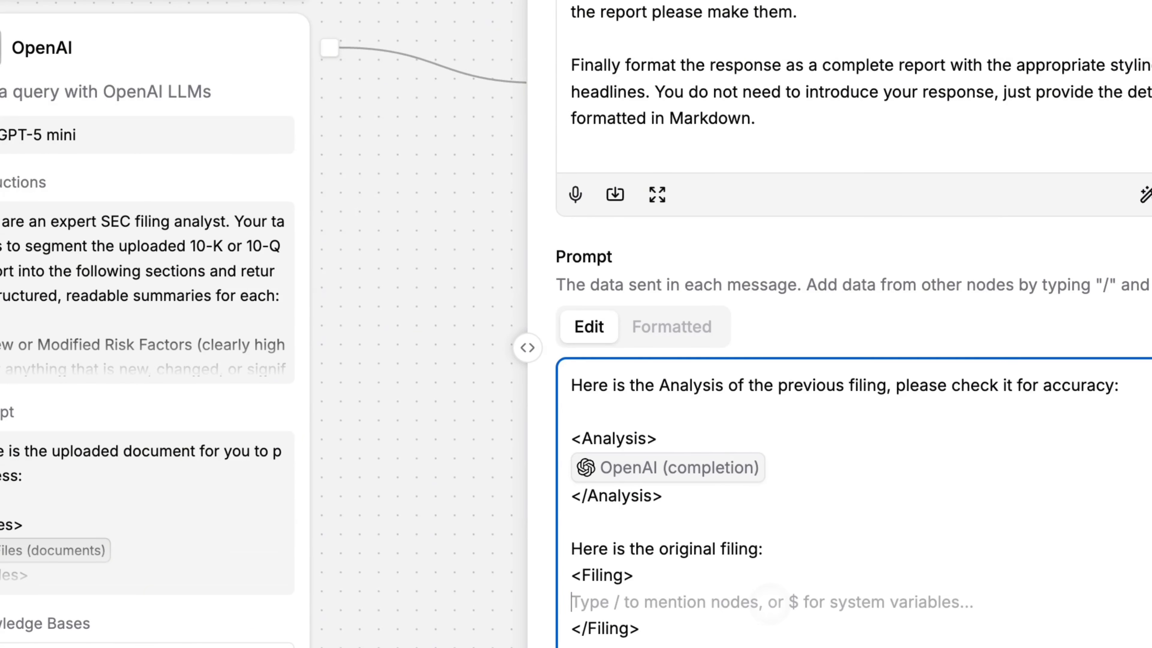
{"action": "type", "text": "/"}
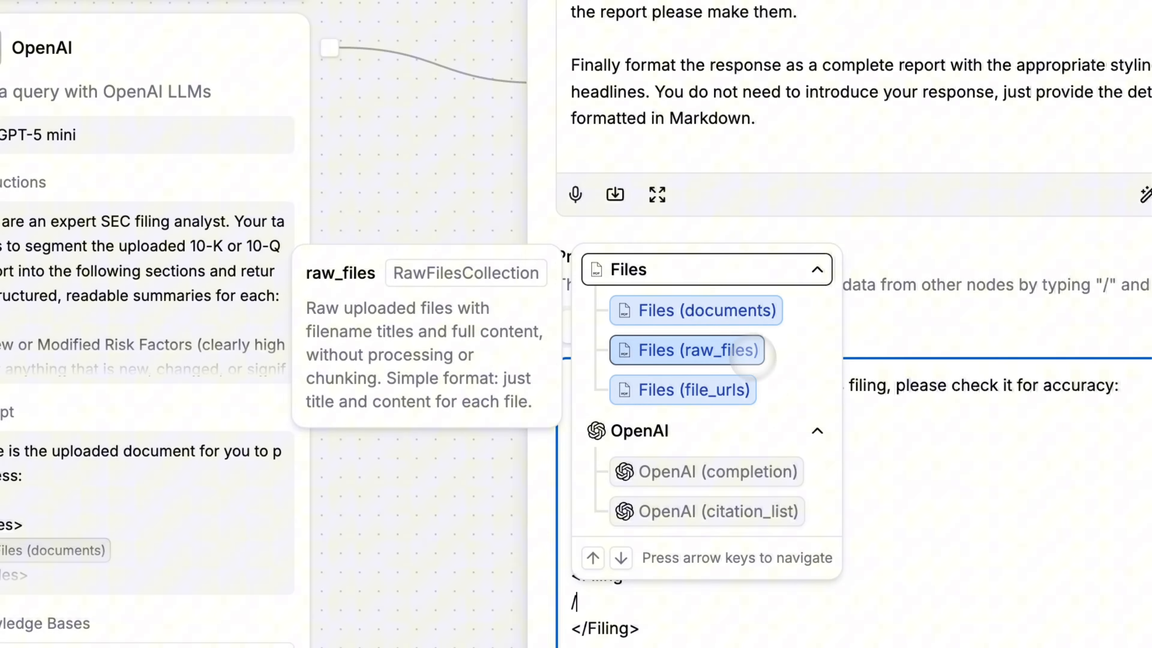
{"action": "left_click", "coordinate": [735, 313]}
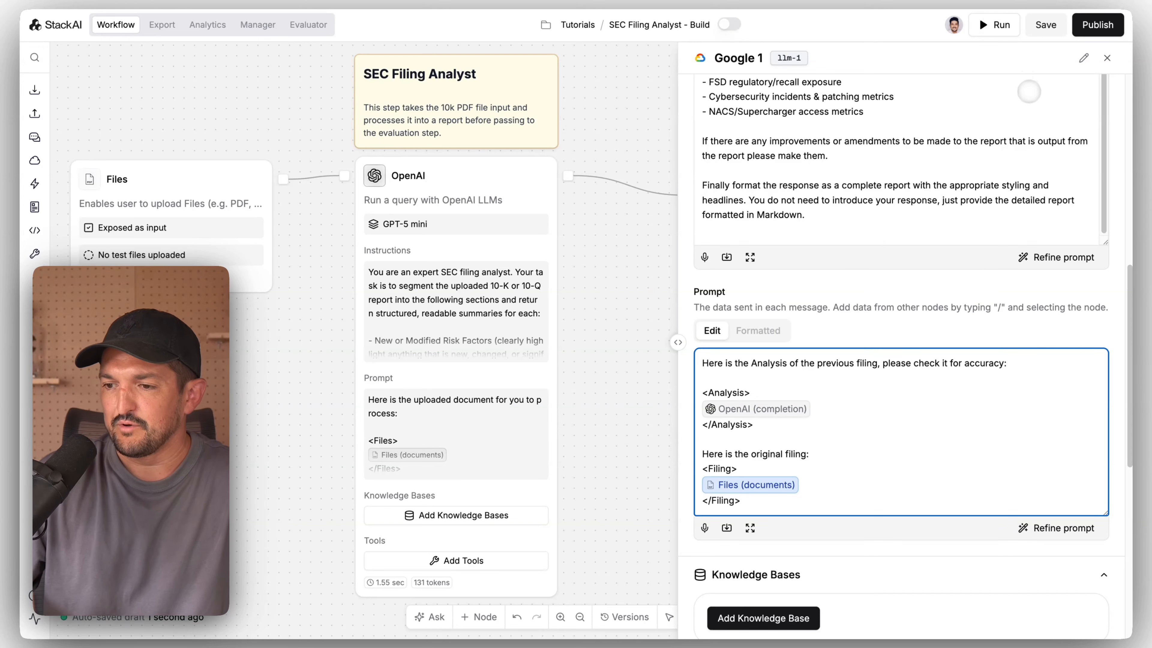
Step: Close the Google node's settings and arrange the workflow so it sits between the OpenAI and Output nodes, using the automatic layout
{"action": "scroll", "coordinate": [974, 391], "scroll_direction": "down", "scroll_amount": 8}
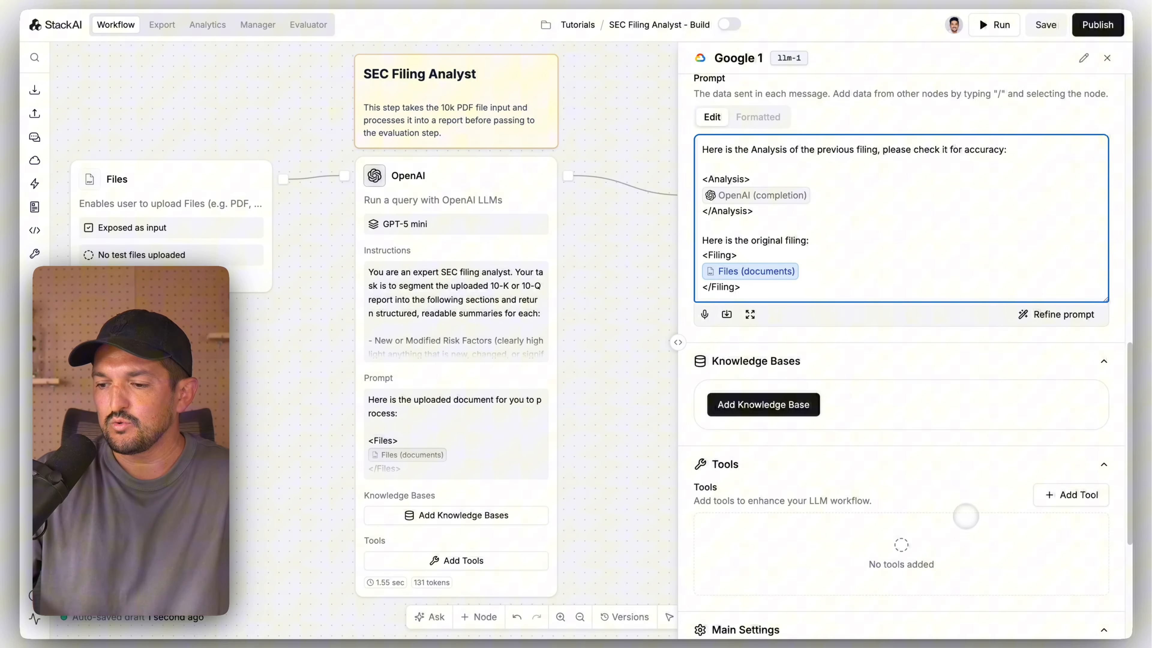
{"action": "scroll", "coordinate": [969, 509], "scroll_direction": "up", "scroll_amount": 10}
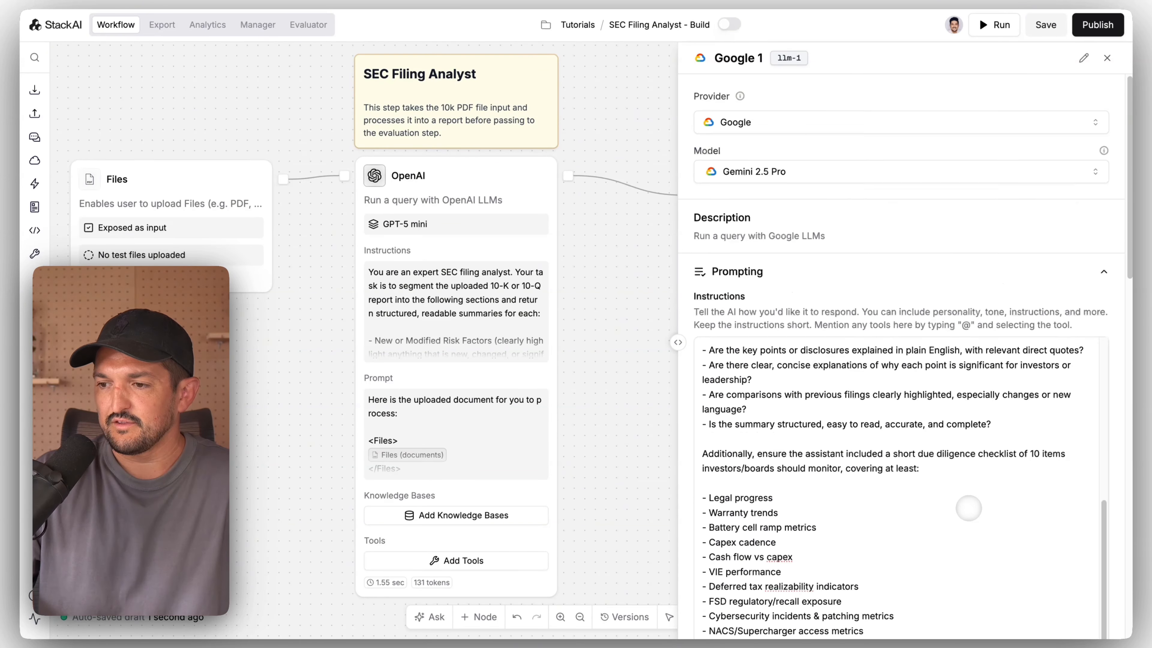
{"action": "left_click", "coordinate": [1107, 58]}
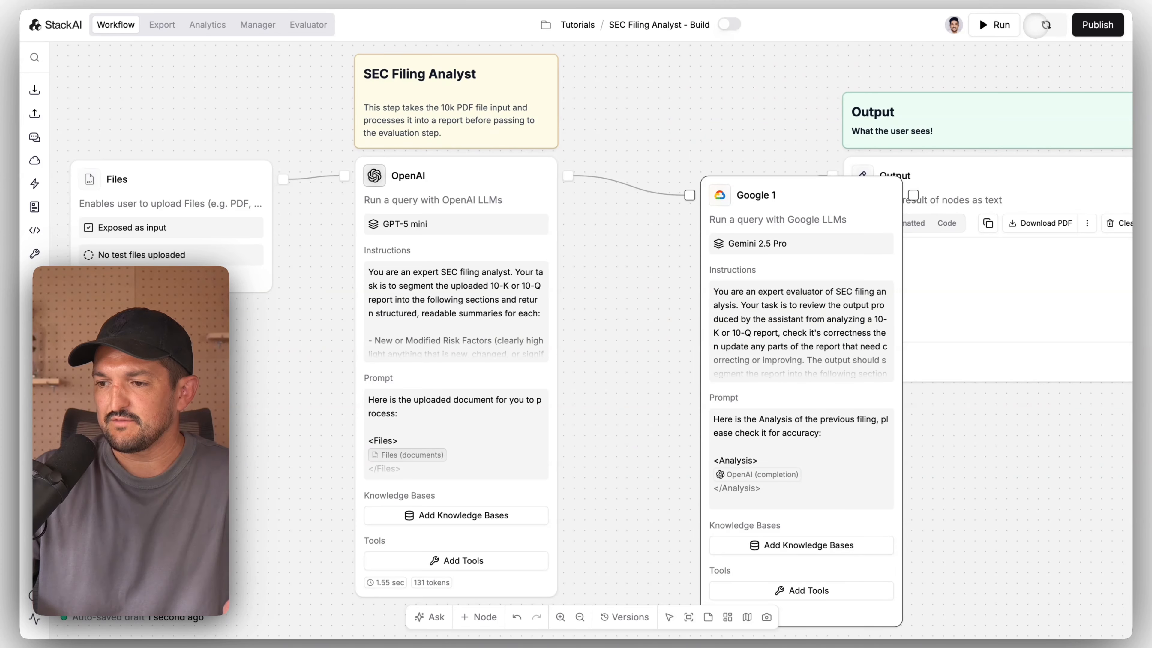
{"action": "scroll", "coordinate": [970, 458], "scroll_direction": "down", "scroll_amount": 5}
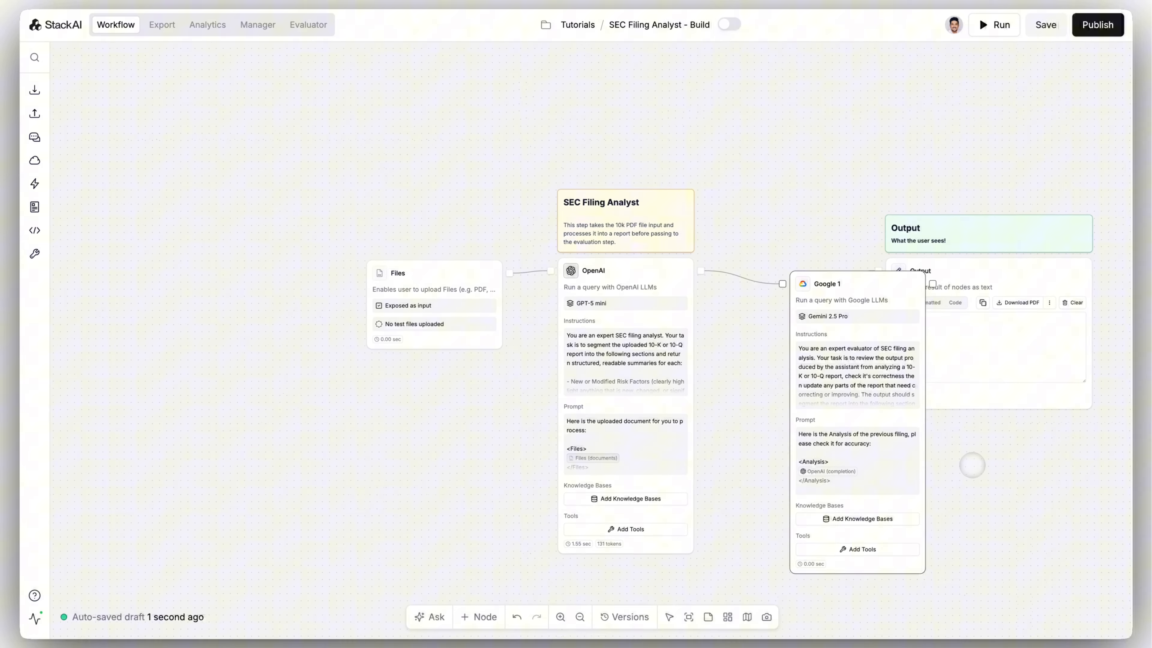
{"action": "left_click_drag", "start_coordinate": [877, 295], "coordinate": [808, 276]}
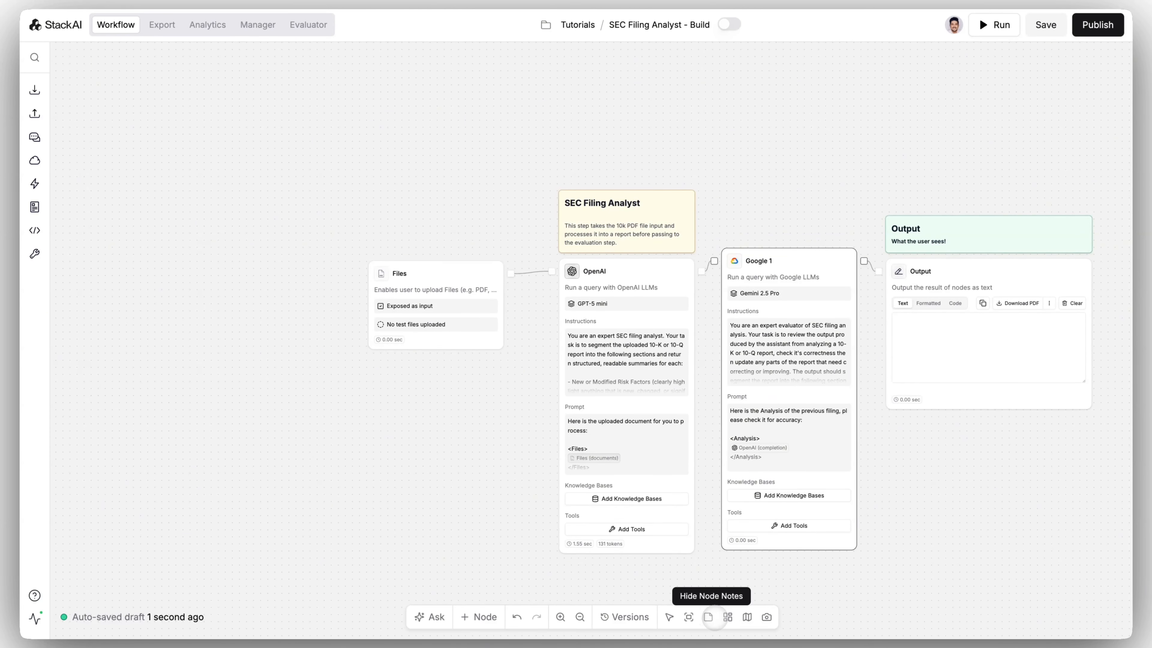
{"action": "left_click", "coordinate": [727, 617]}
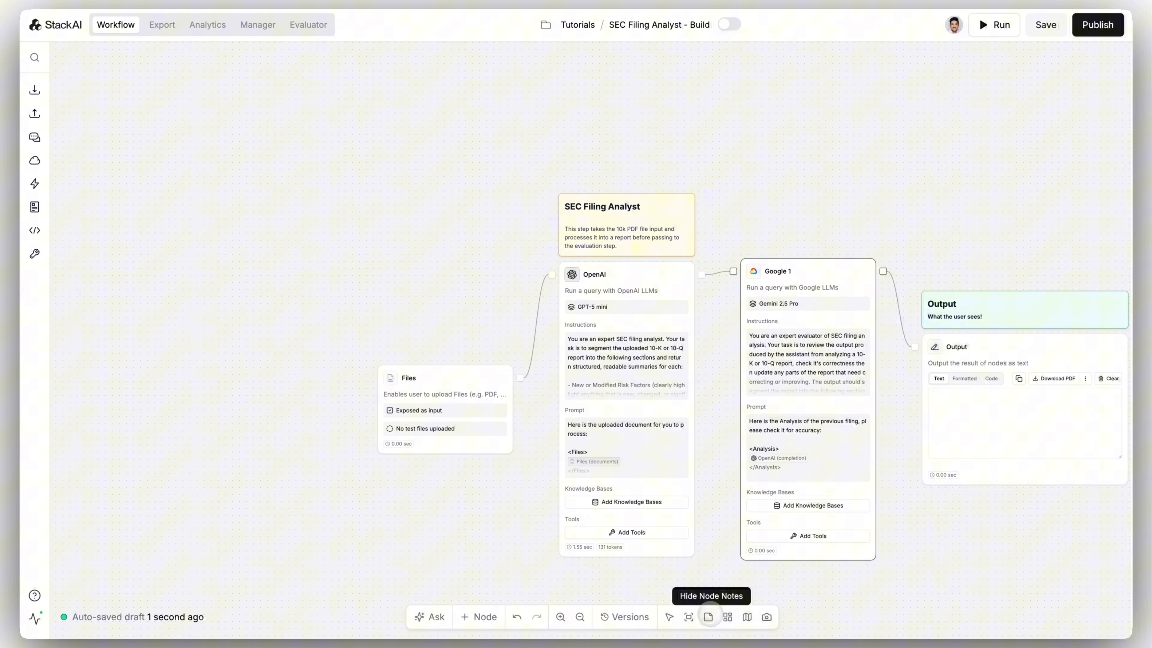
{"action": "left_click", "coordinate": [689, 617]}
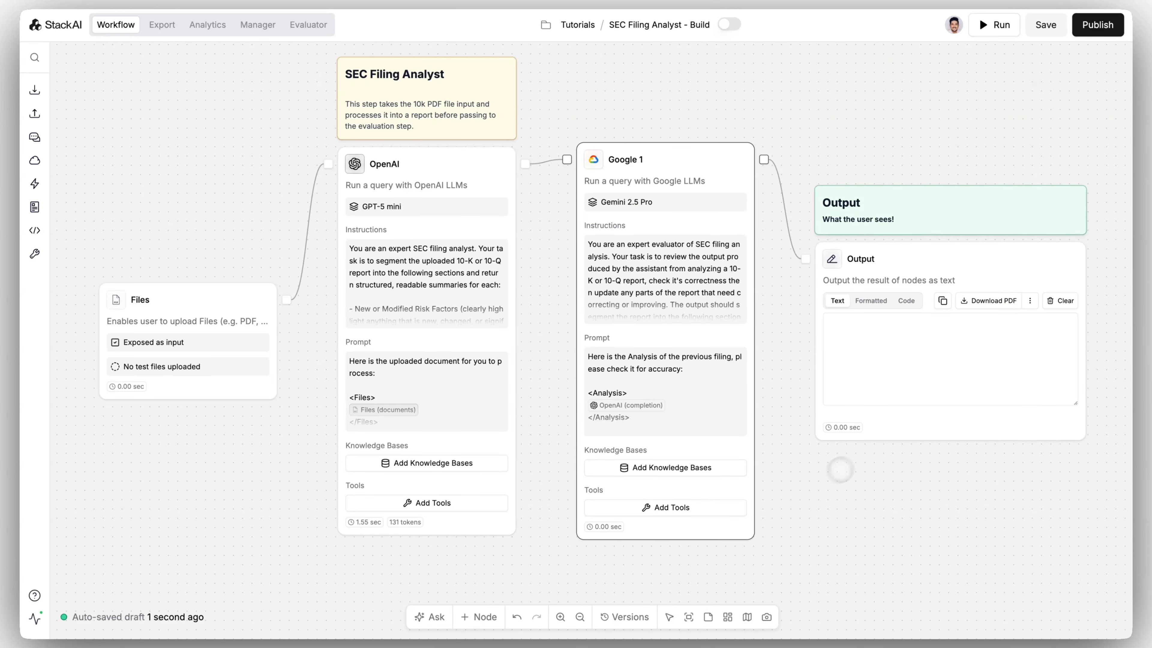
{"action": "left_click", "coordinate": [859, 462]}
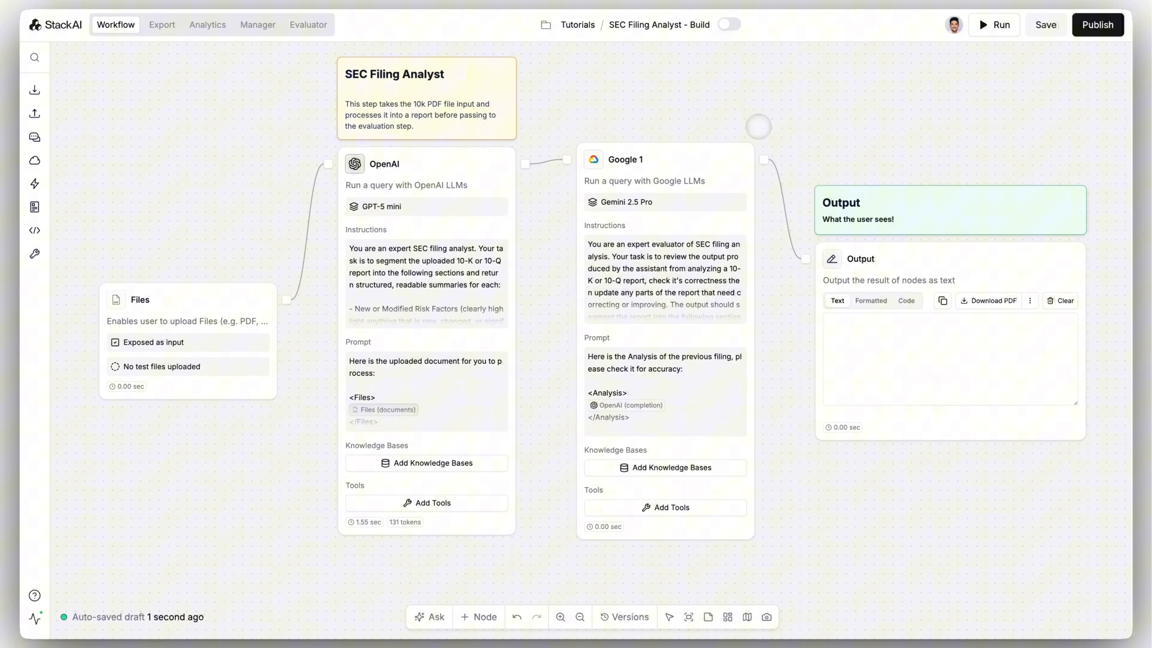
Step: Show a sticky note above the Google node, colour it yellow and enter "SEC Filing Analyst Report Evaluation"
{"action": "left_click", "coordinate": [740, 158]}
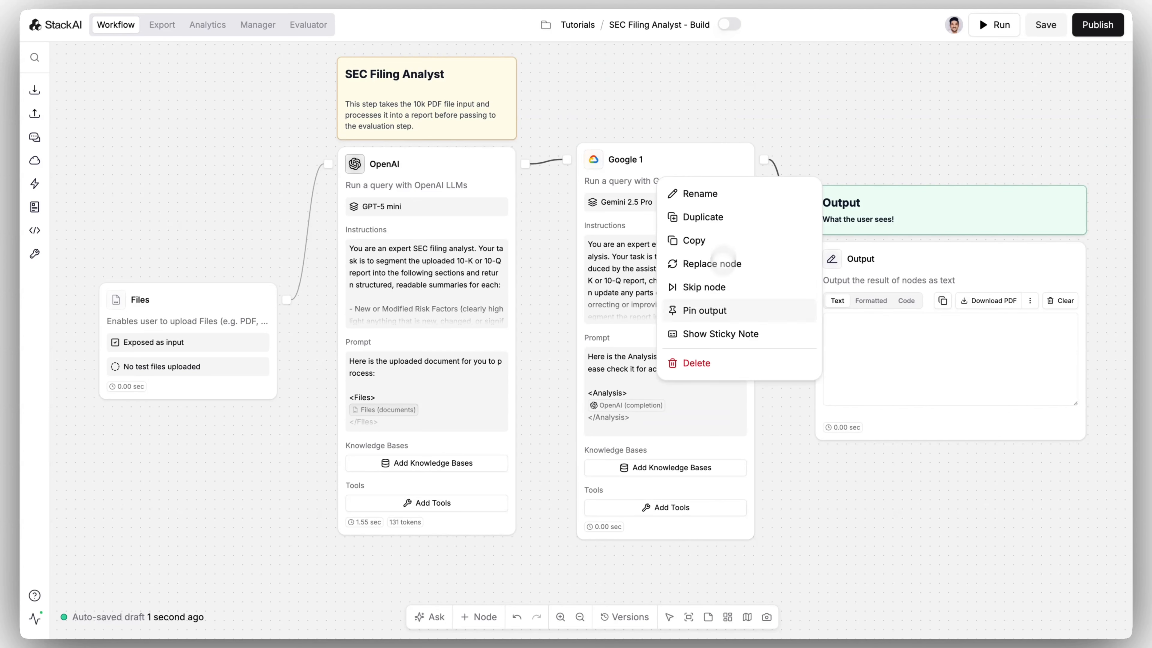
{"action": "left_click", "coordinate": [721, 334]}
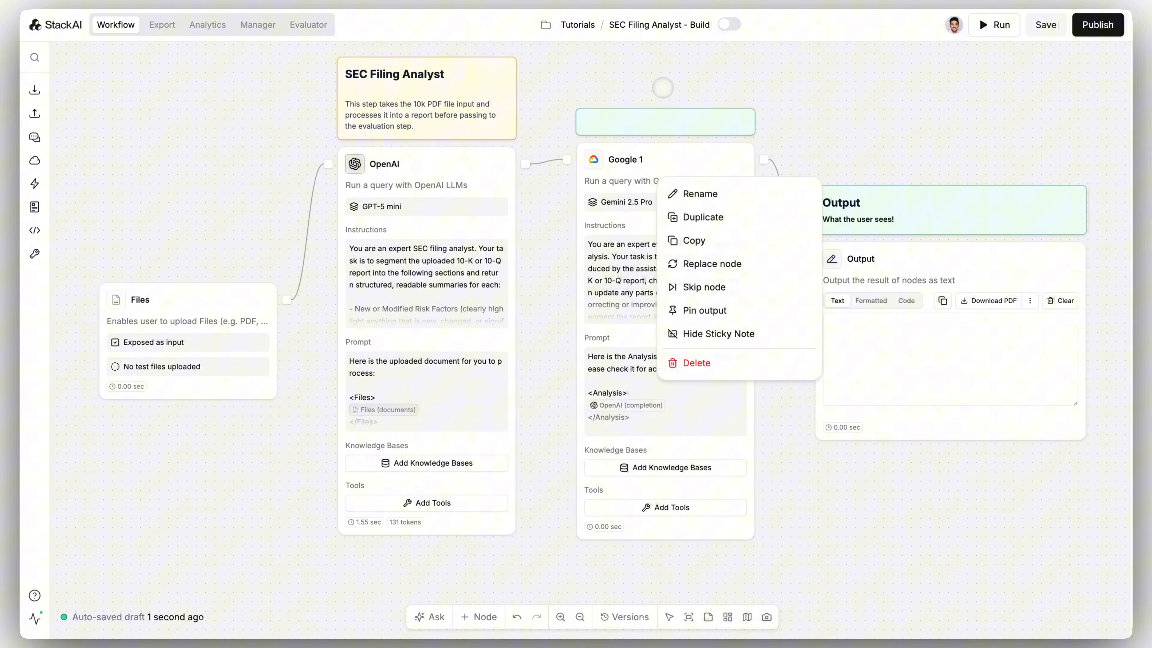
{"action": "left_click", "coordinate": [660, 117]}
{"action": "left_click", "coordinate": [585, 95]}
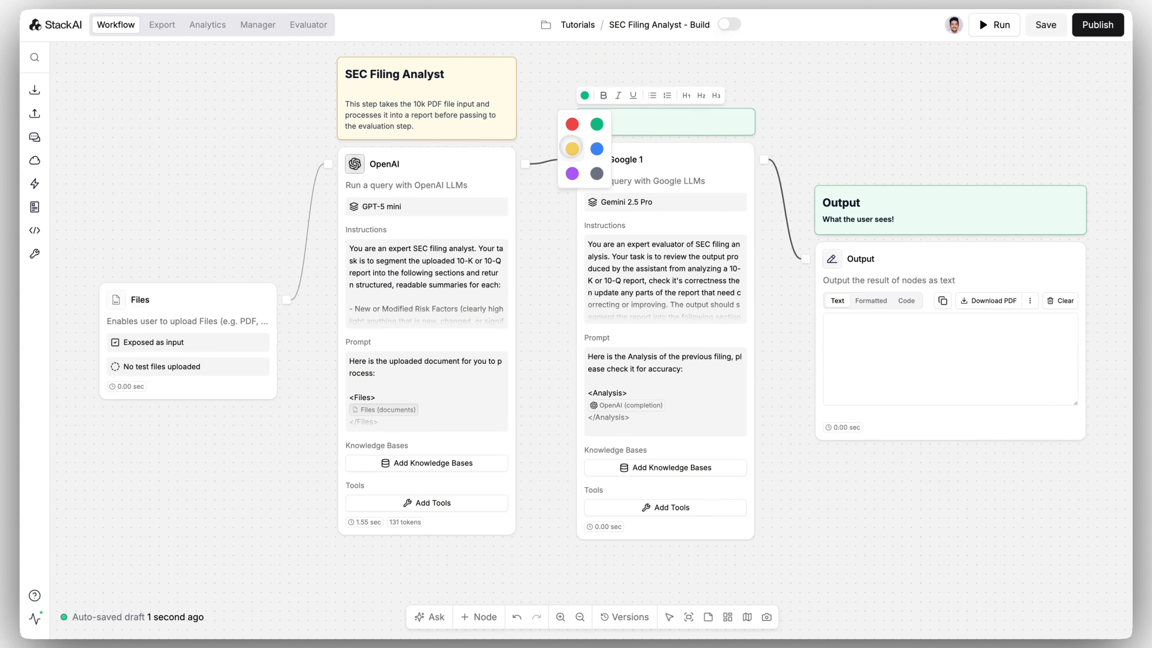
{"action": "left_click", "coordinate": [577, 145]}
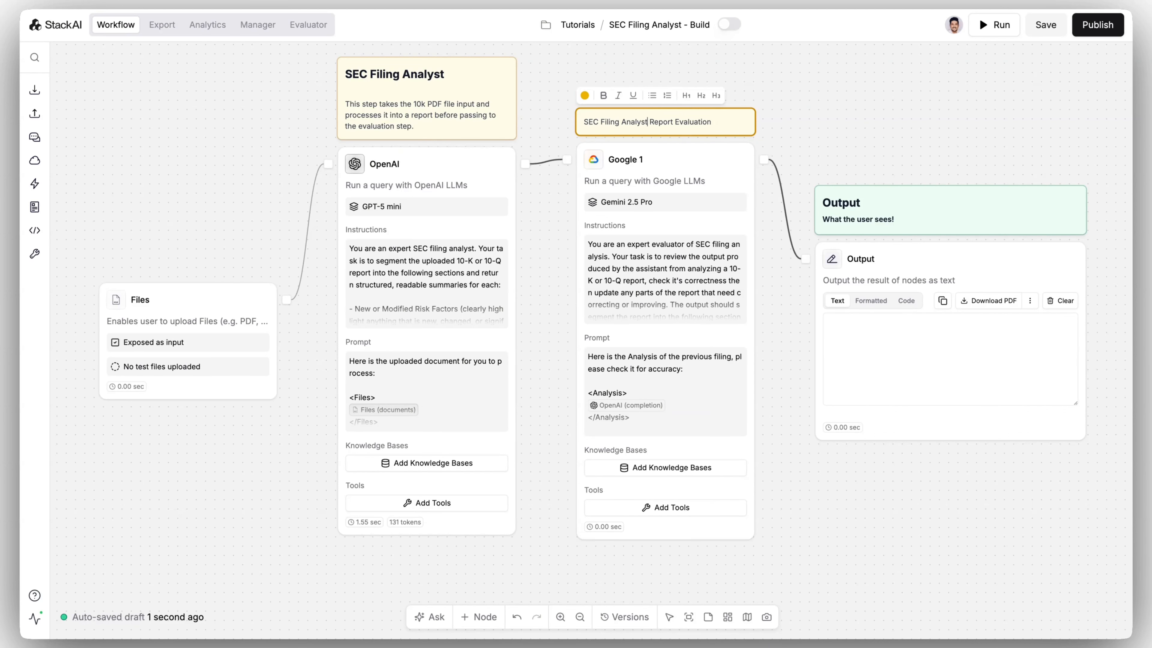
Step: Format the Google note's title as a second-level heading
{"action": "triple_click", "coordinate": [689, 130]}
{"action": "left_click", "coordinate": [687, 95]}
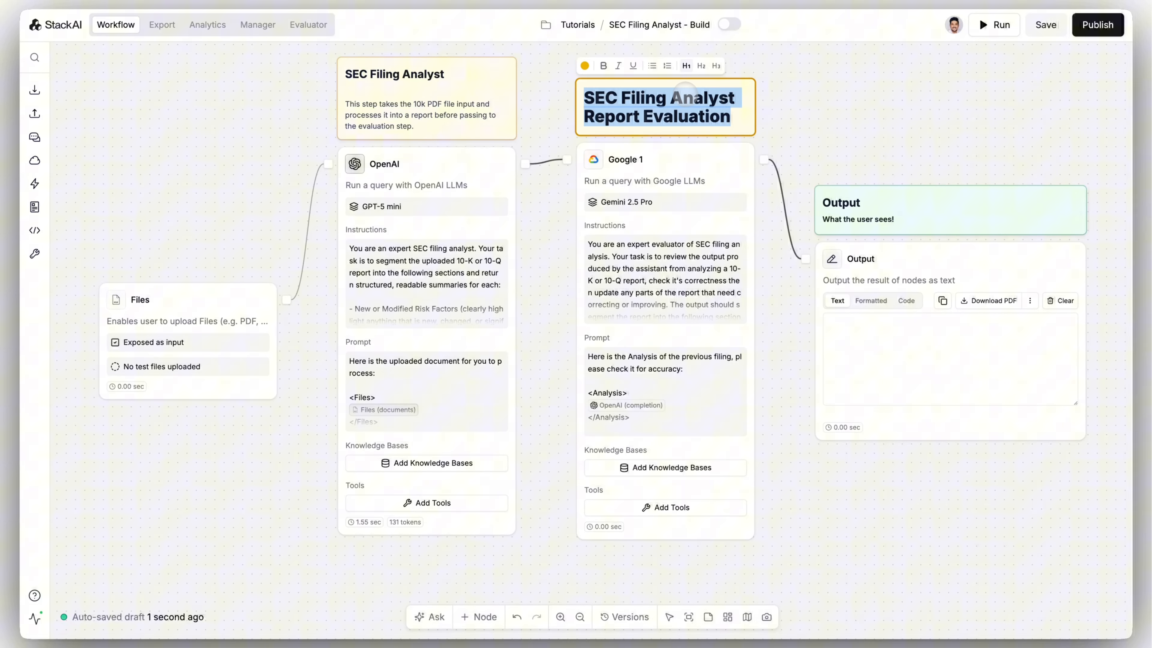
{"action": "left_click", "coordinate": [701, 66]}
{"action": "left_click", "coordinate": [693, 116]}
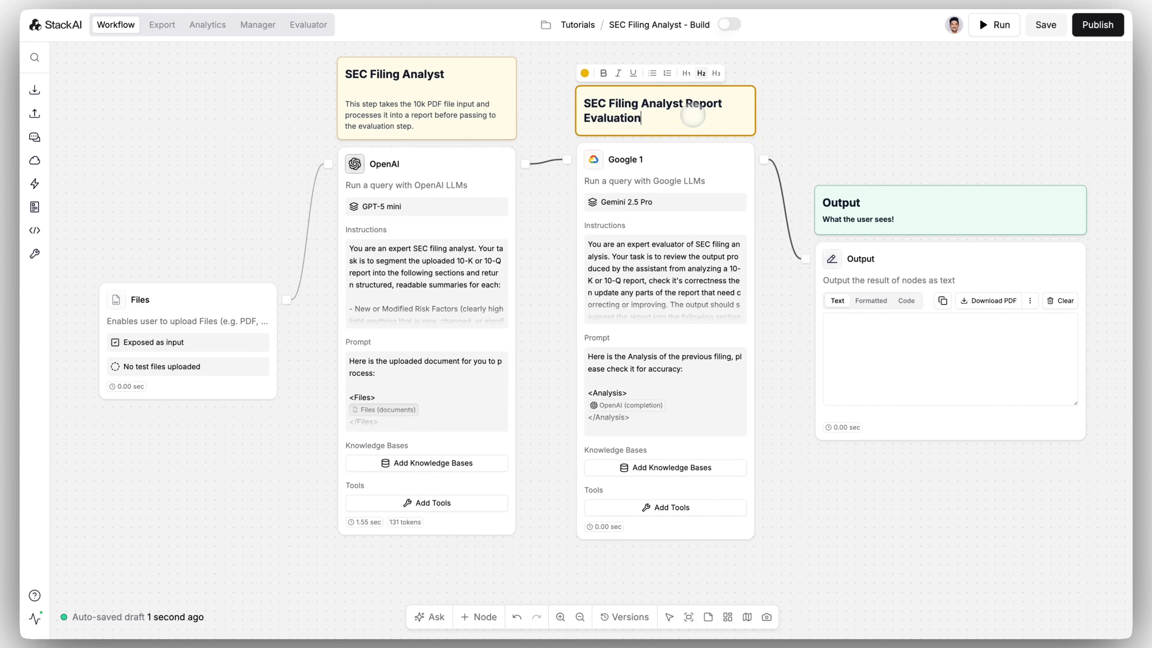
Step: Add the note body "This step will double check the output of step one, make any fixes and then republish the Report." below the title
{"action": "key", "text": "Return"}
{"action": "key", "text": "BackSpace"}
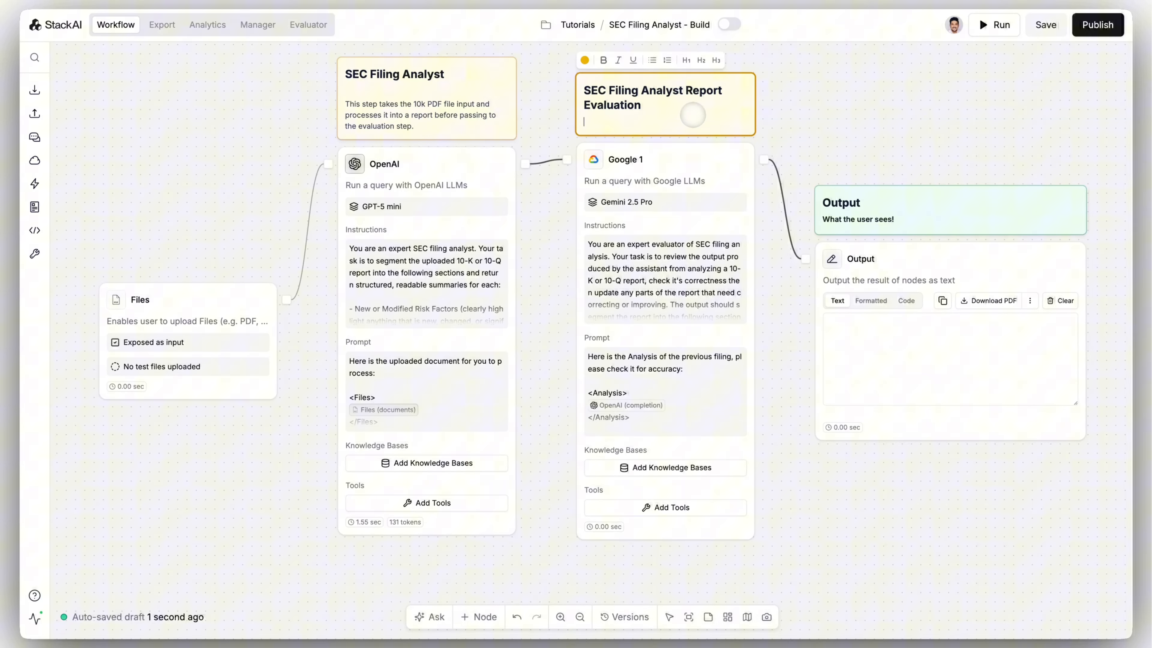
{"action": "key", "text": "Return"}
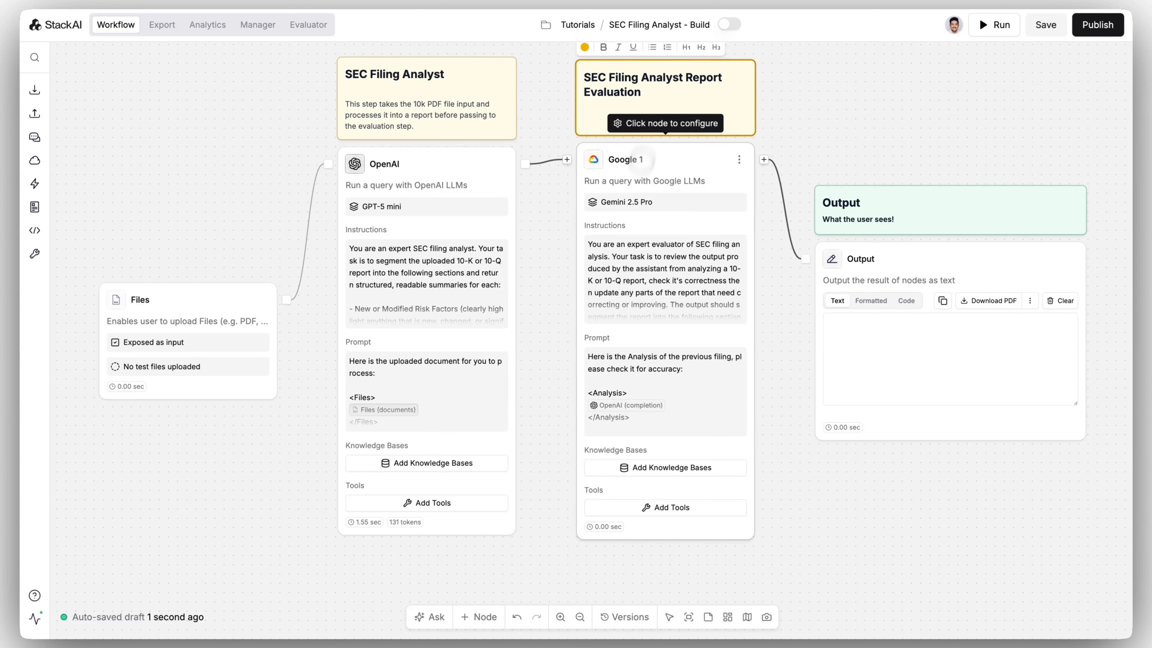
{"action": "type", "text": "This step will double check the output of step one, make any fixes and then republish the Report."}
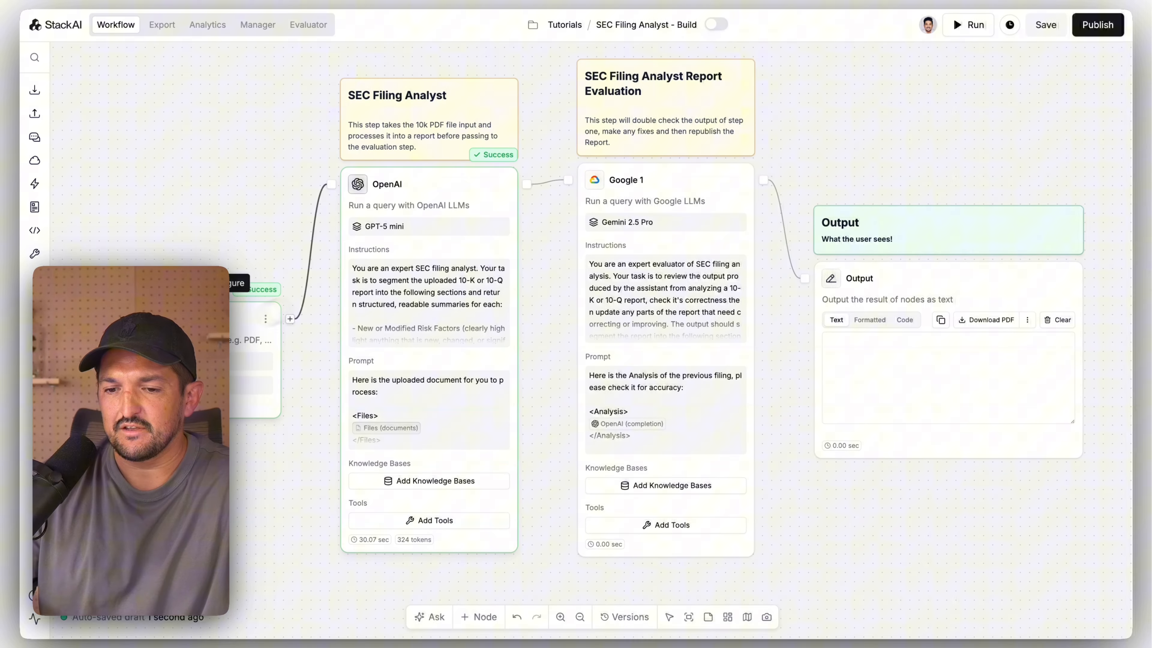
Step: Upload tsla-20240331-gen.pdf as the test file of the Files node
{"action": "left_click", "coordinate": [206, 349]}
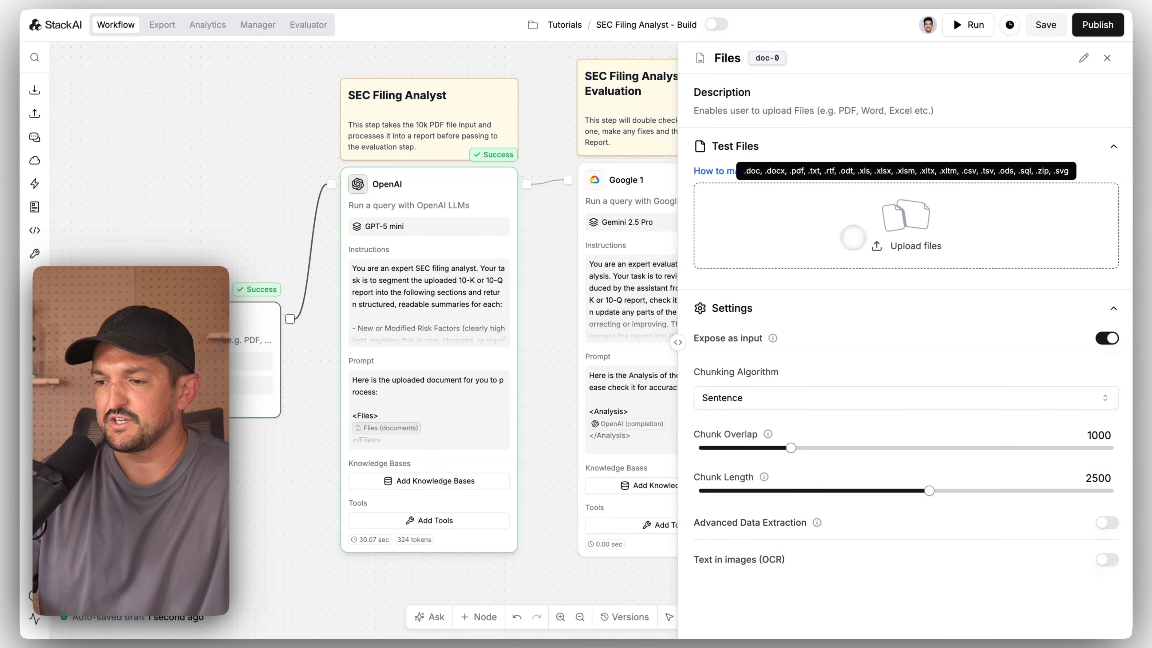
{"action": "left_click", "coordinate": [862, 236]}
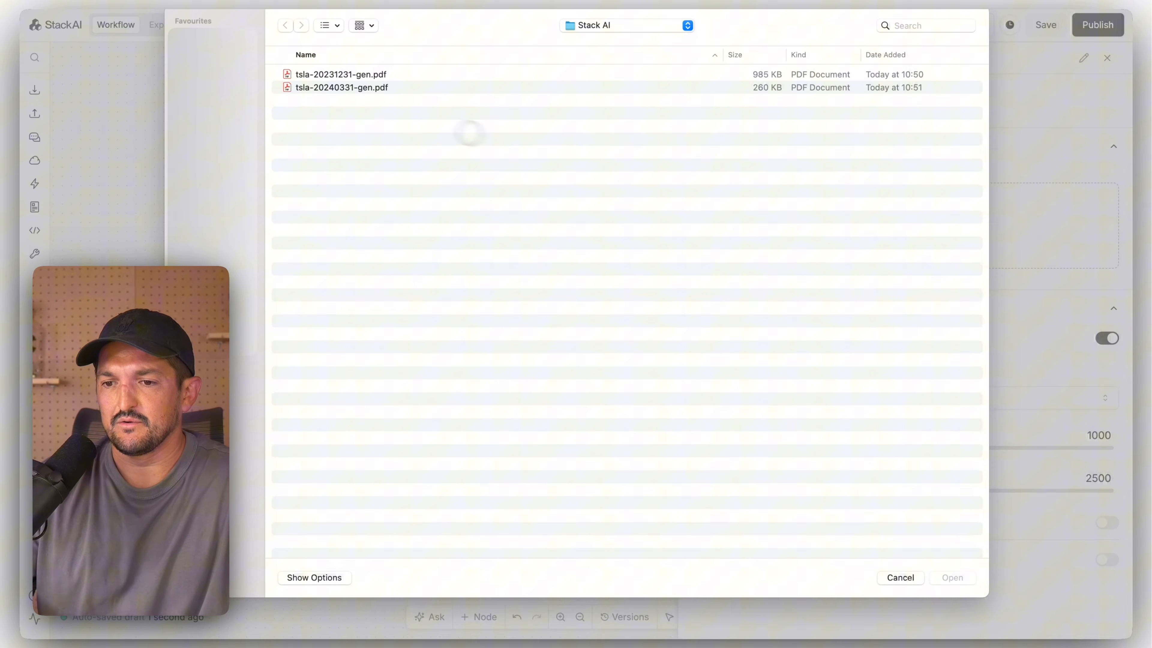
{"action": "double_click", "coordinate": [388, 86]}
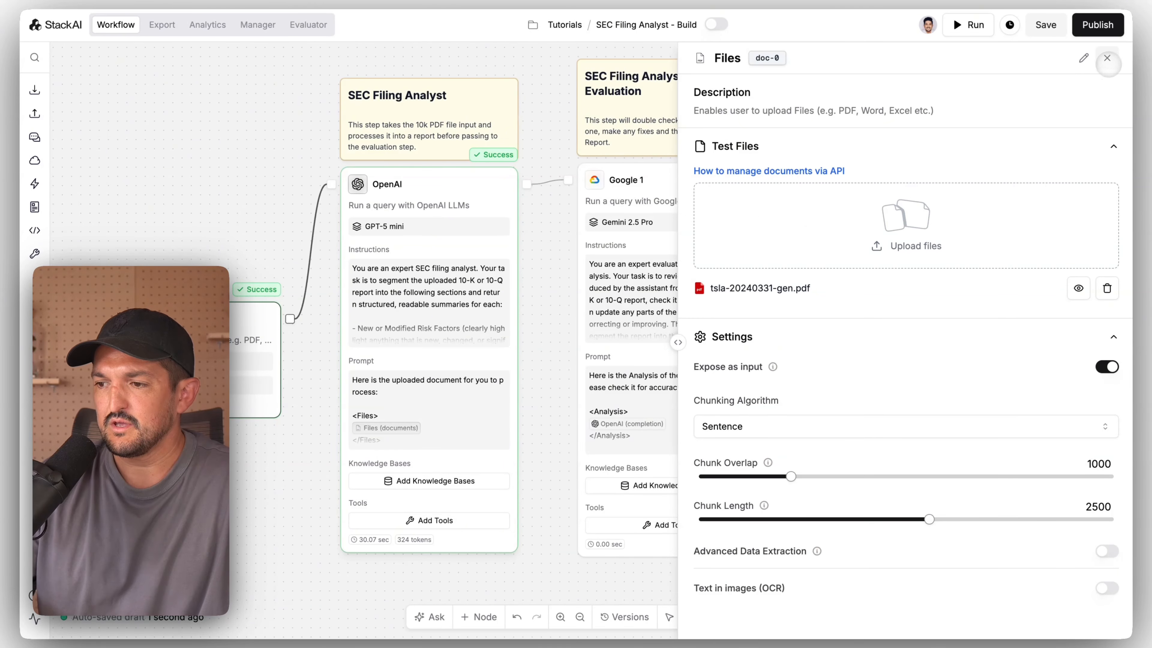
Step: Run the workflow with the uploaded filing and inspect the OpenAI node's input and output in the run progress
{"action": "left_click", "coordinate": [1107, 59]}
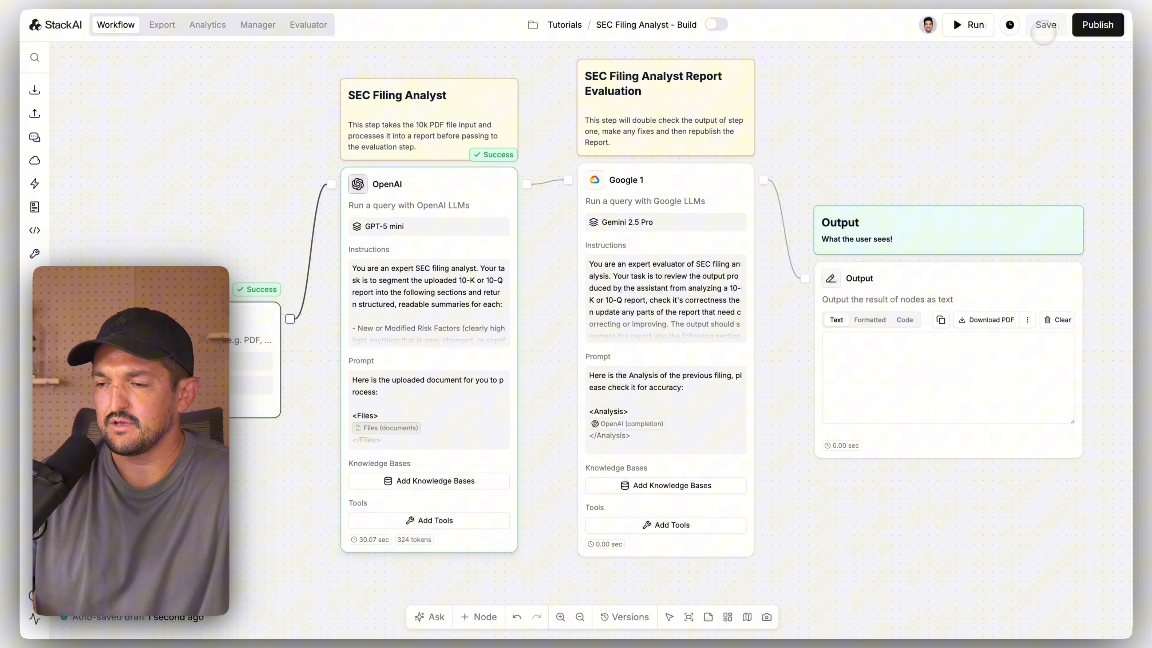
{"action": "left_click", "coordinate": [967, 25]}
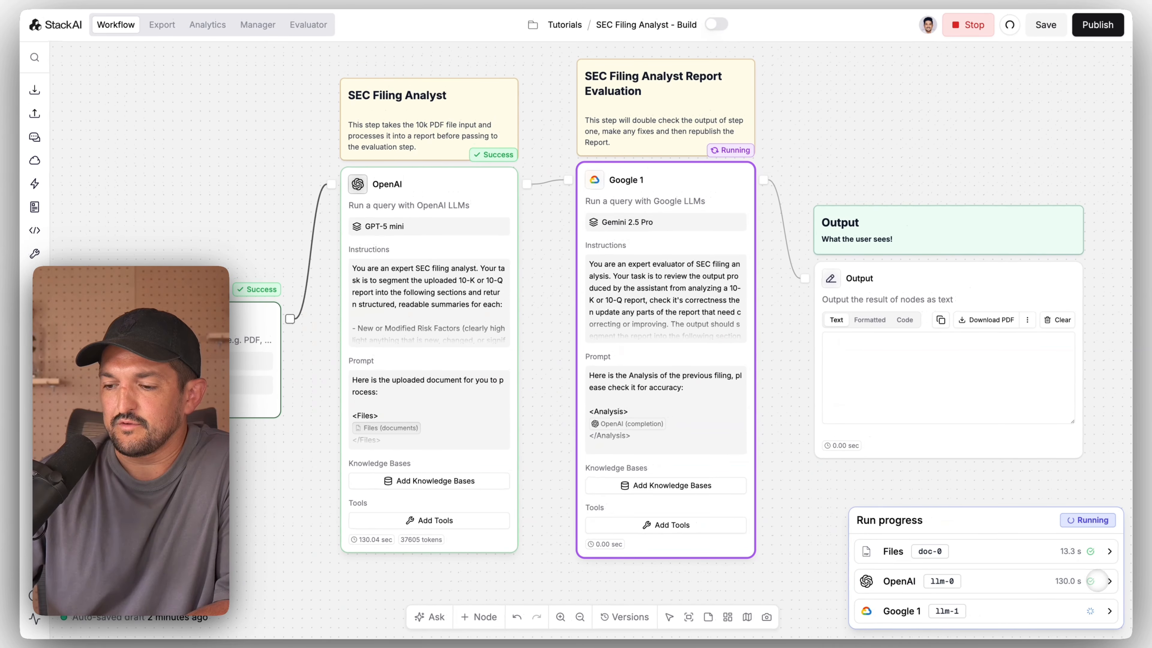
{"action": "left_click", "coordinate": [1098, 582]}
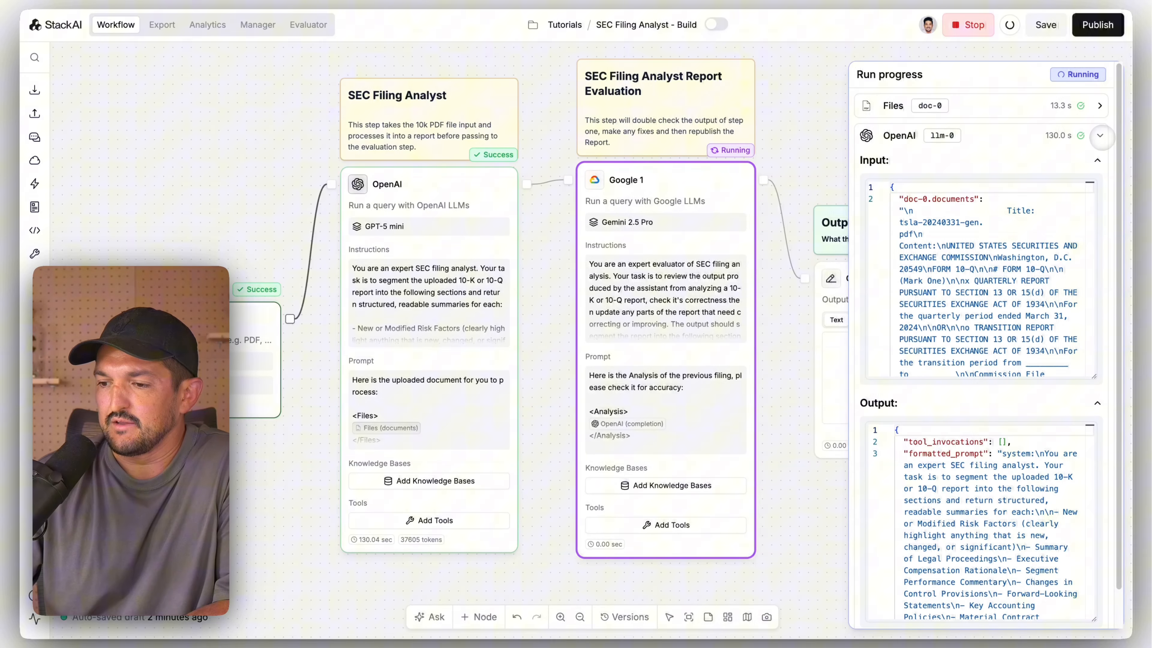
{"action": "left_click", "coordinate": [1099, 136]}
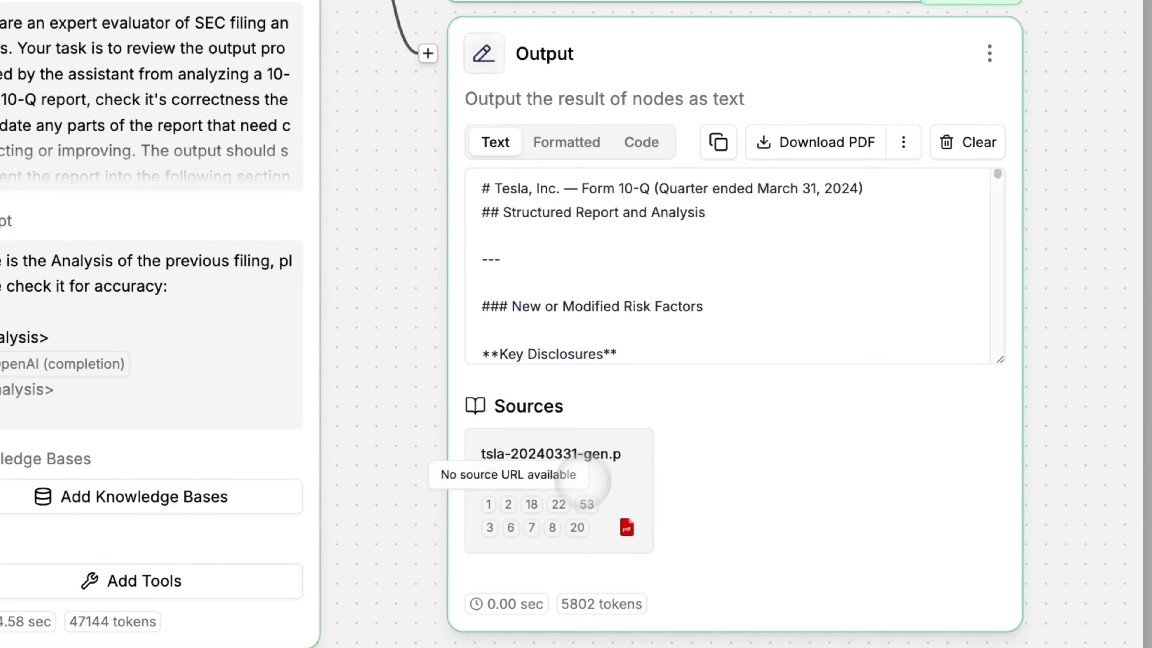
Step: Show the Output node's report as formatted text and download it as a PDF
{"action": "left_click", "coordinate": [570, 142]}
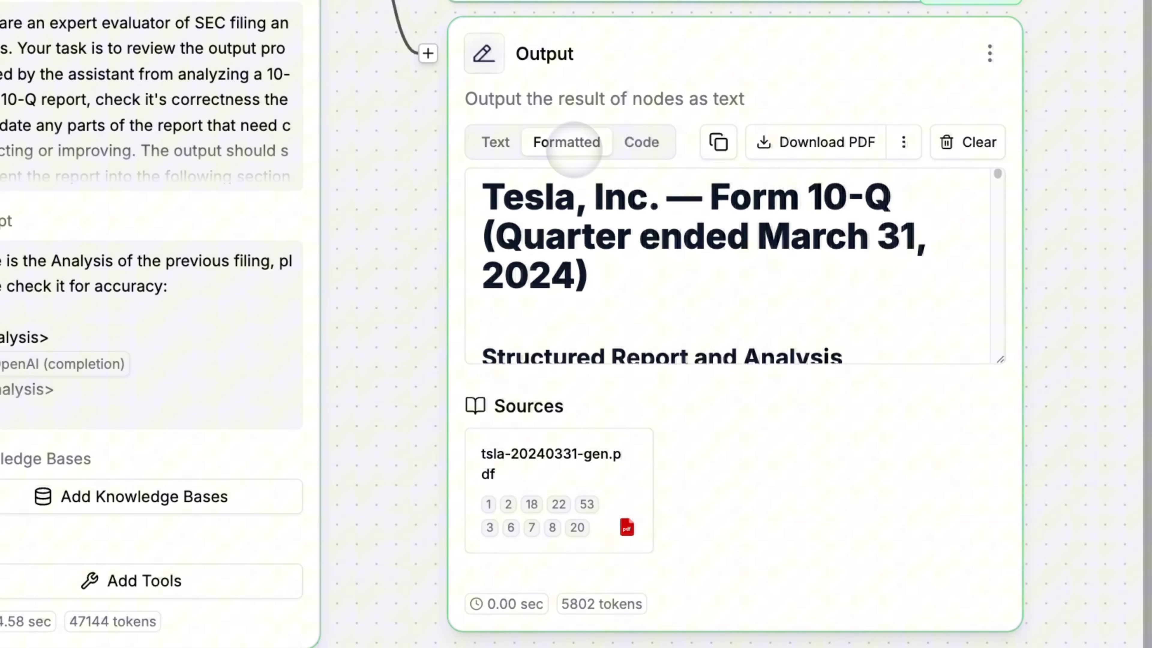
{"action": "scroll", "coordinate": [737, 302], "scroll_direction": "down", "scroll_amount": 5}
{"action": "scroll", "coordinate": [740, 307], "scroll_direction": "down", "scroll_amount": 5}
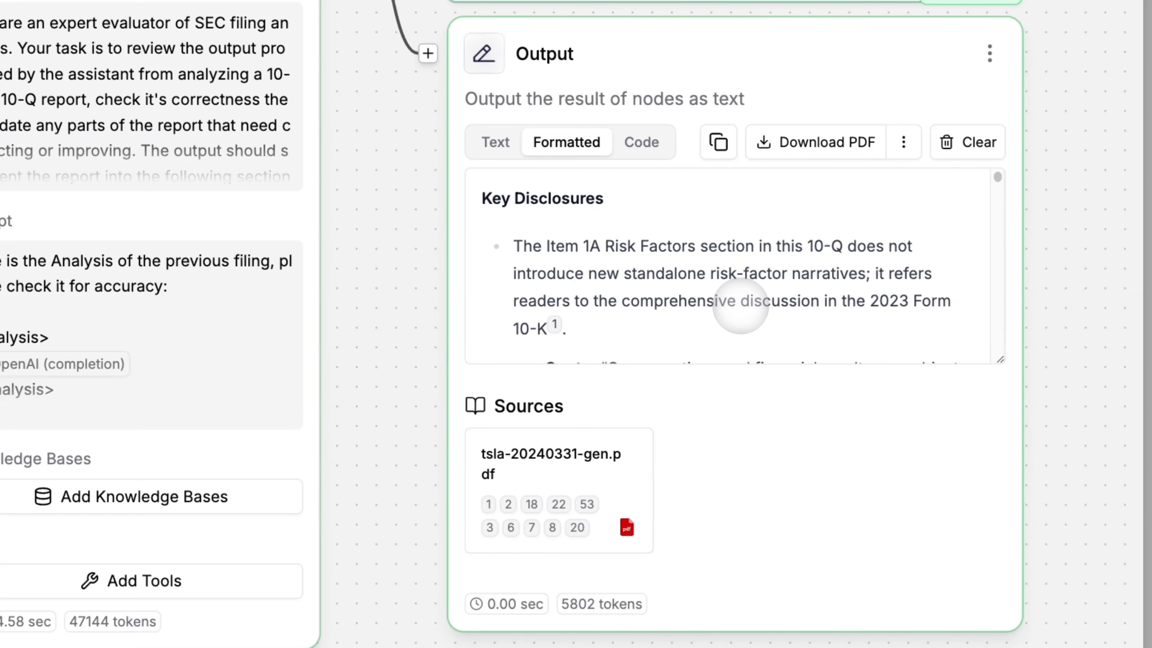
{"action": "scroll", "coordinate": [728, 265], "scroll_direction": "up", "scroll_amount": 1}
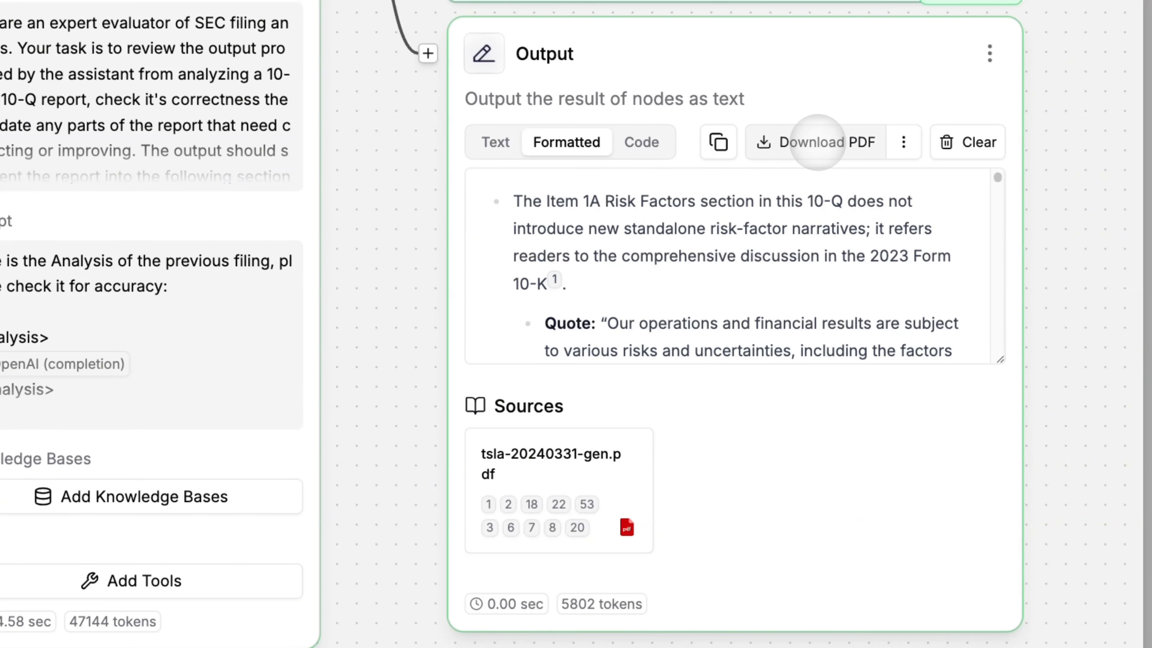
{"action": "left_click", "coordinate": [818, 142]}
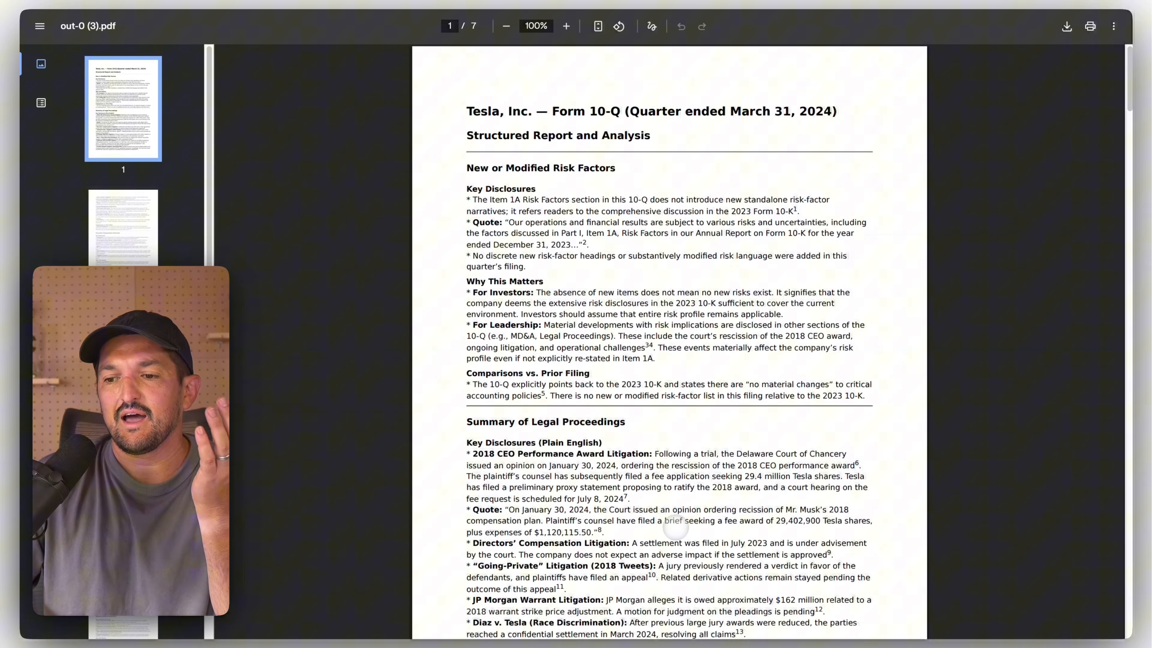
Step: Read through the downloaded Tesla 10-Q report, examining its risk factor, legal, compensation, segment and control sections
{"action": "scroll", "coordinate": [669, 553], "scroll_direction": "down", "scroll_amount": 10}
{"action": "scroll", "coordinate": [665, 568], "scroll_direction": "down", "scroll_amount": 8}
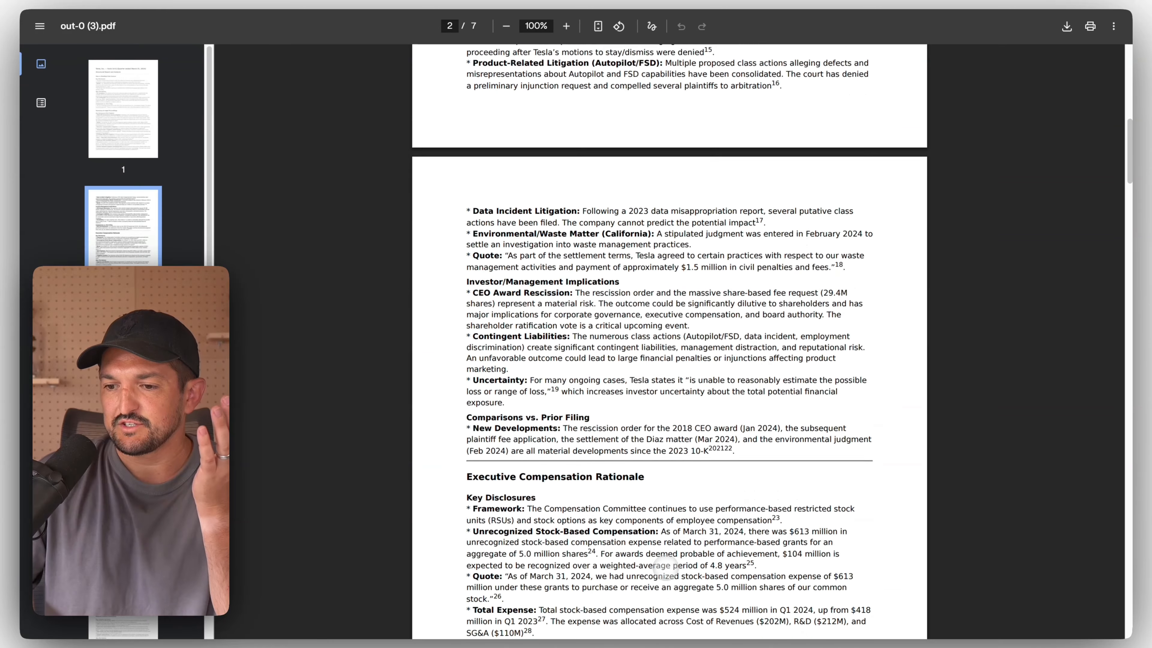
{"action": "scroll", "coordinate": [669, 340], "scroll_direction": "down", "scroll_amount": 12}
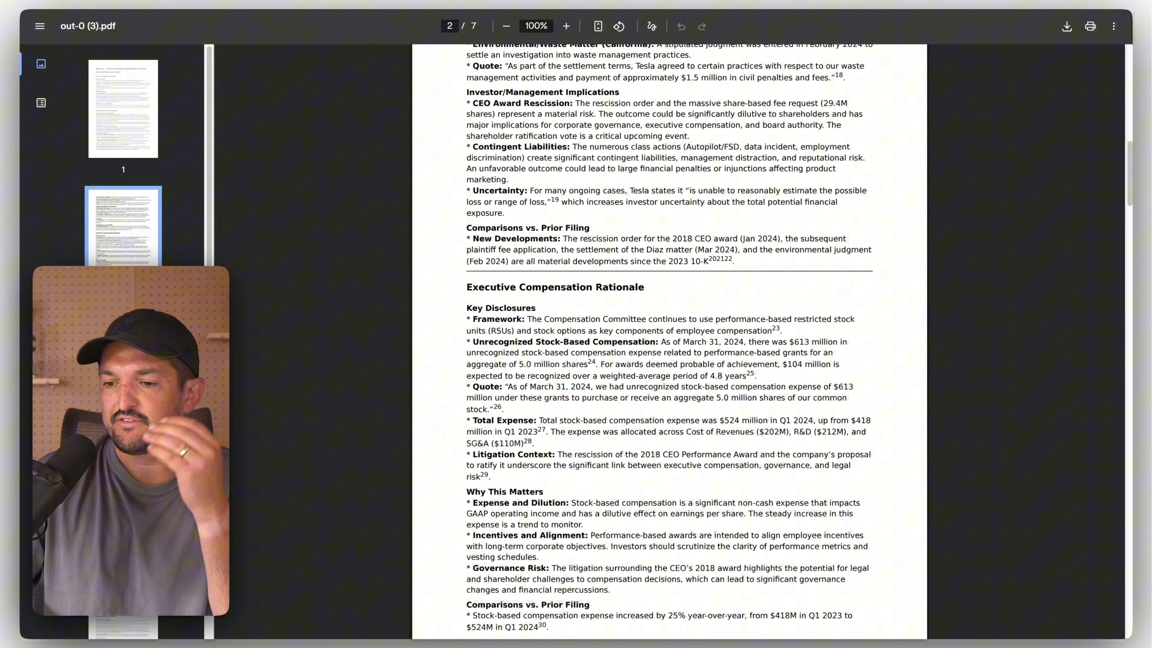
{"action": "scroll", "coordinate": [669, 341], "scroll_direction": "down", "scroll_amount": 4}
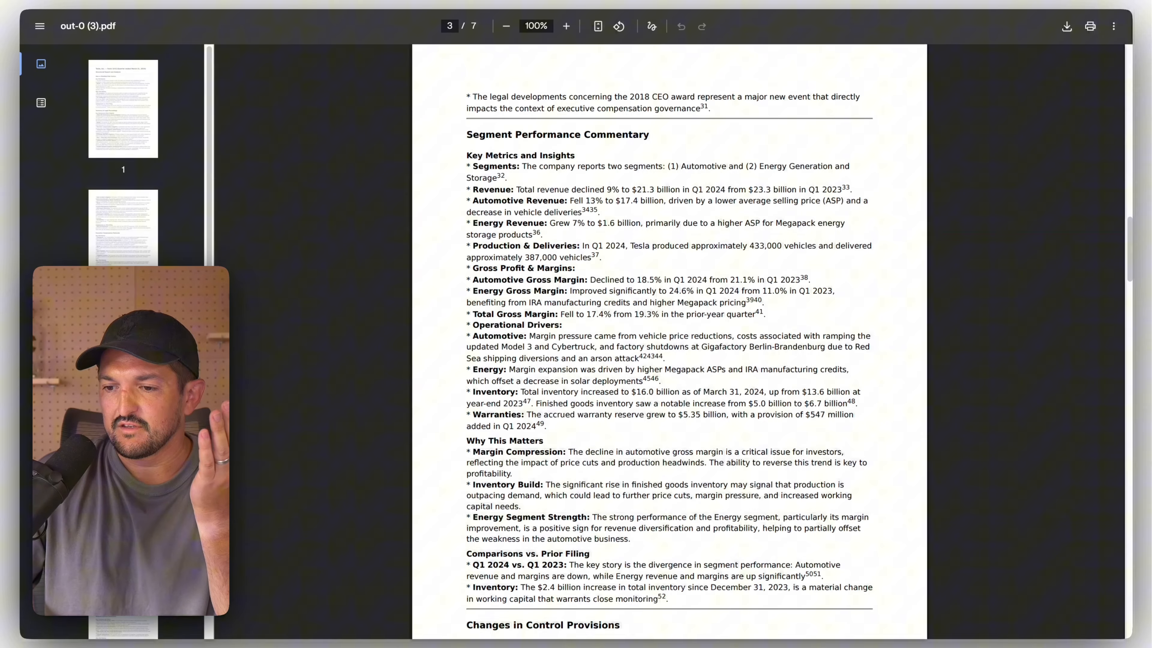
{"action": "scroll", "coordinate": [669, 341], "scroll_direction": "down", "scroll_amount": 4}
{"action": "scroll", "coordinate": [669, 341], "scroll_direction": "up", "scroll_amount": 13}
{"action": "scroll", "coordinate": [669, 340], "scroll_direction": "up", "scroll_amount": 20}
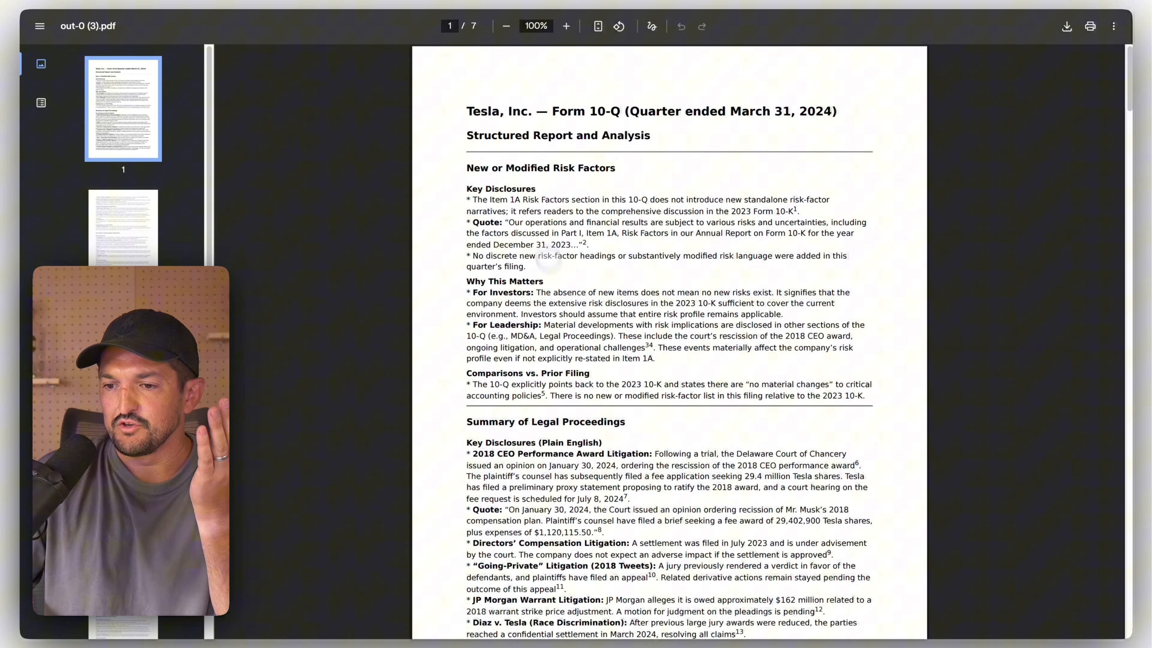
{"action": "scroll", "coordinate": [666, 363], "scroll_direction": "down", "scroll_amount": 6}
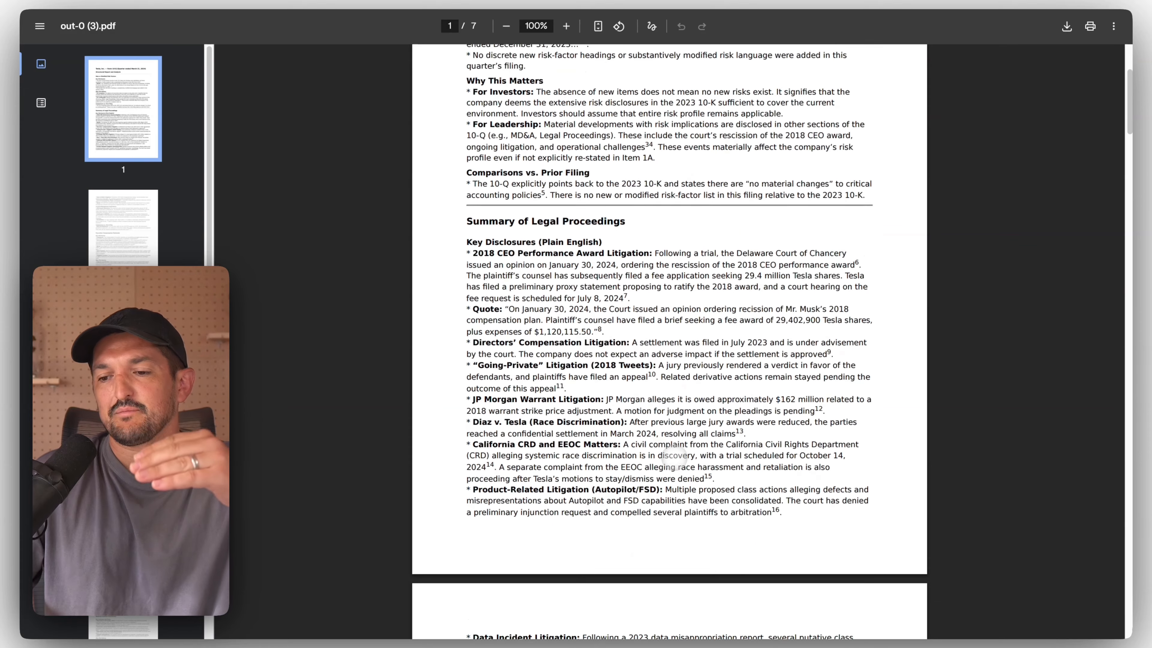
{"action": "scroll", "coordinate": [674, 457], "scroll_direction": "down", "scroll_amount": 15}
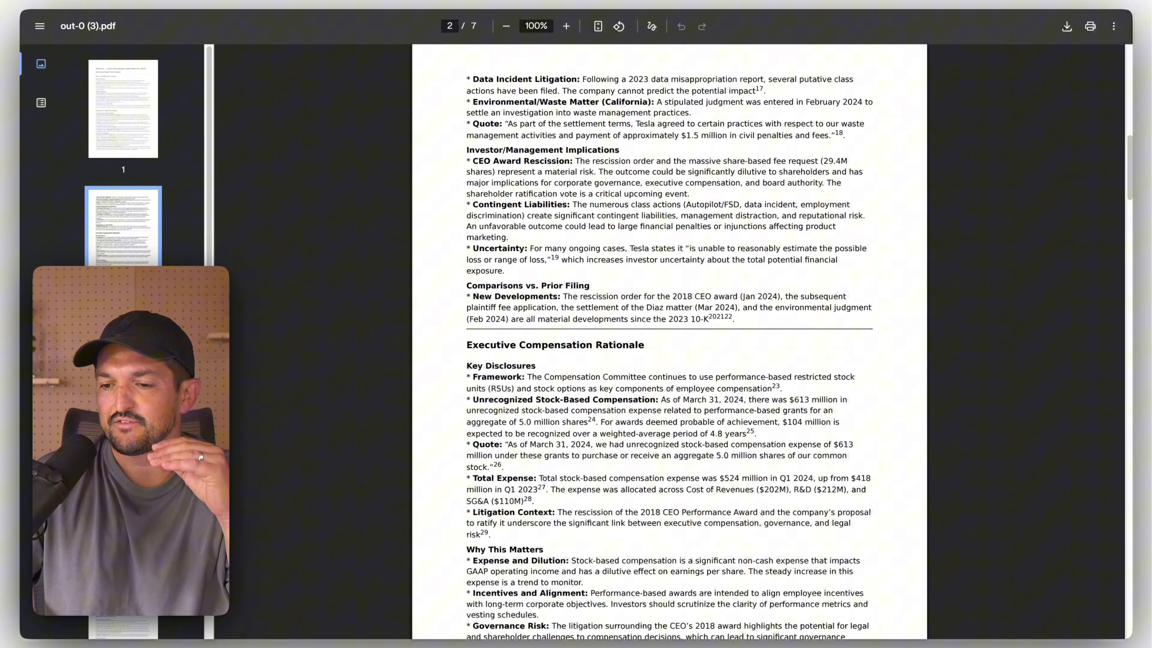
{"action": "scroll", "coordinate": [369, 135], "scroll_direction": "down", "scroll_amount": 2}
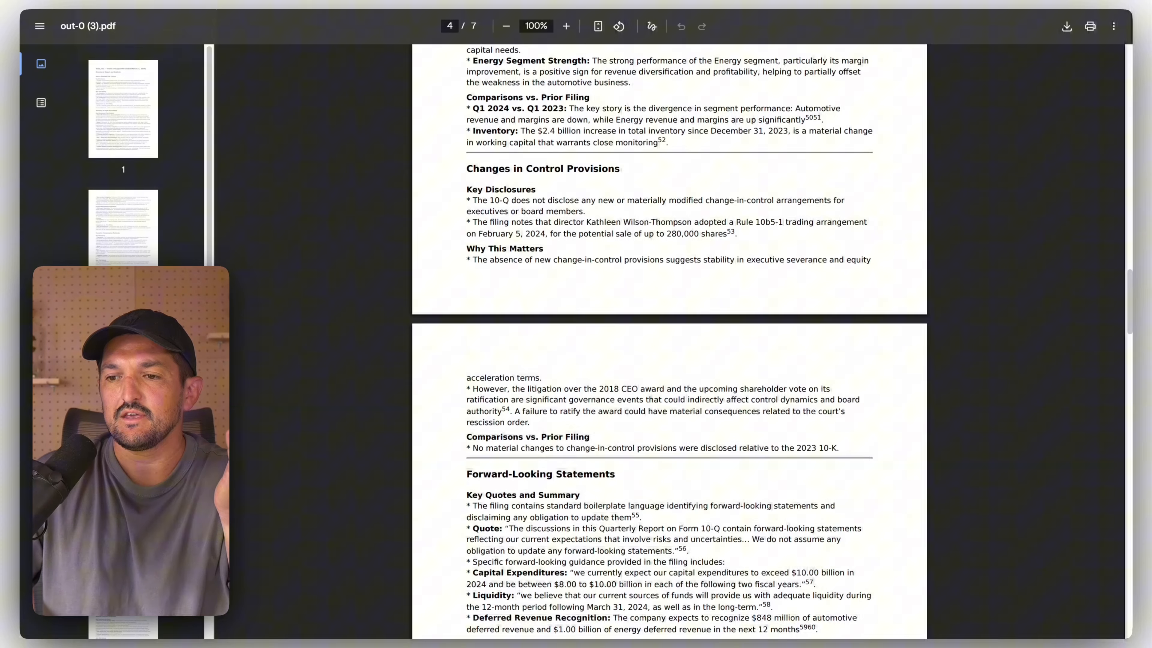
Step: Return to the StackAI workflow and publish the project without a version description
{"action": "left_click", "coordinate": [517, 6]}
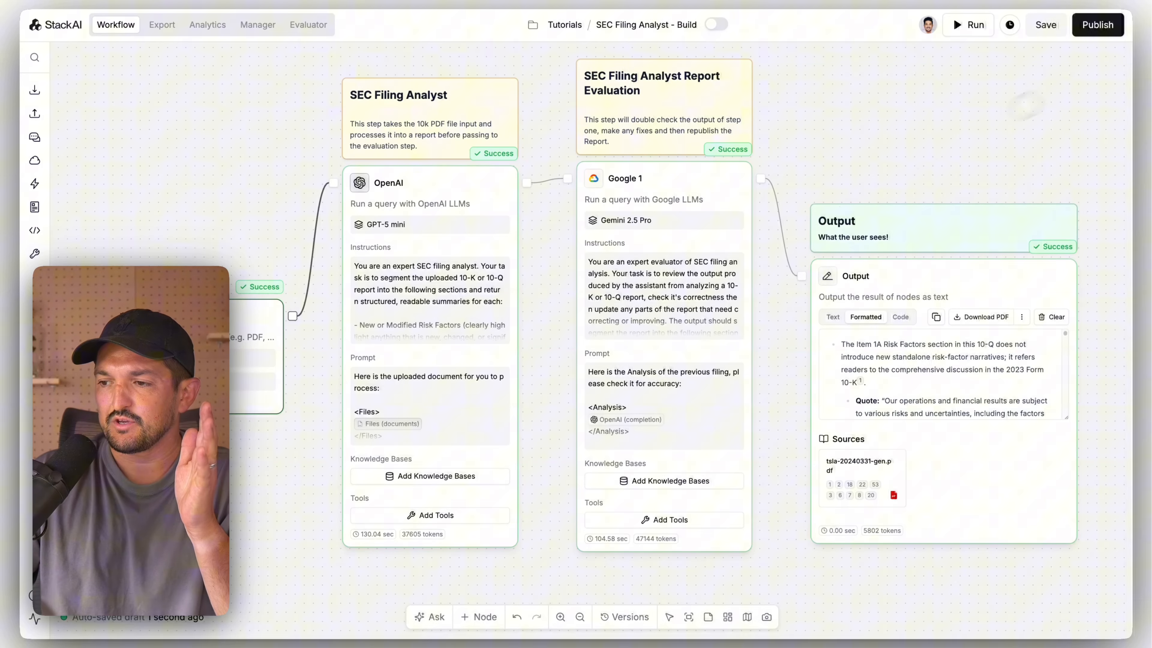
{"action": "left_click", "coordinate": [1098, 25]}
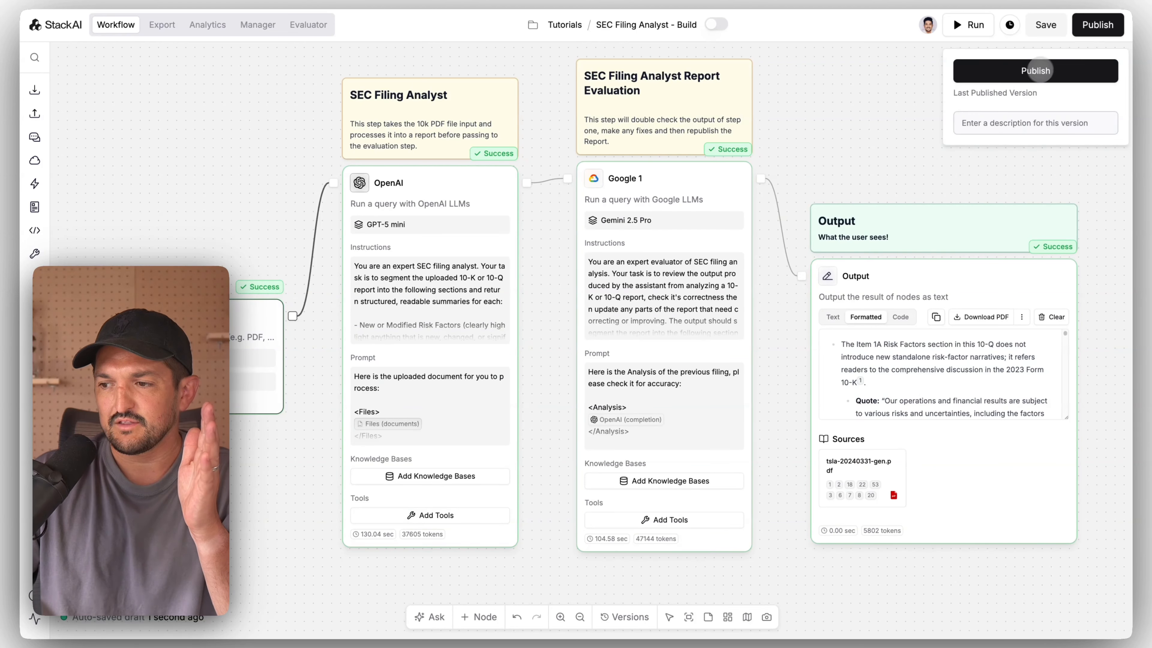
{"action": "left_click", "coordinate": [1035, 70]}
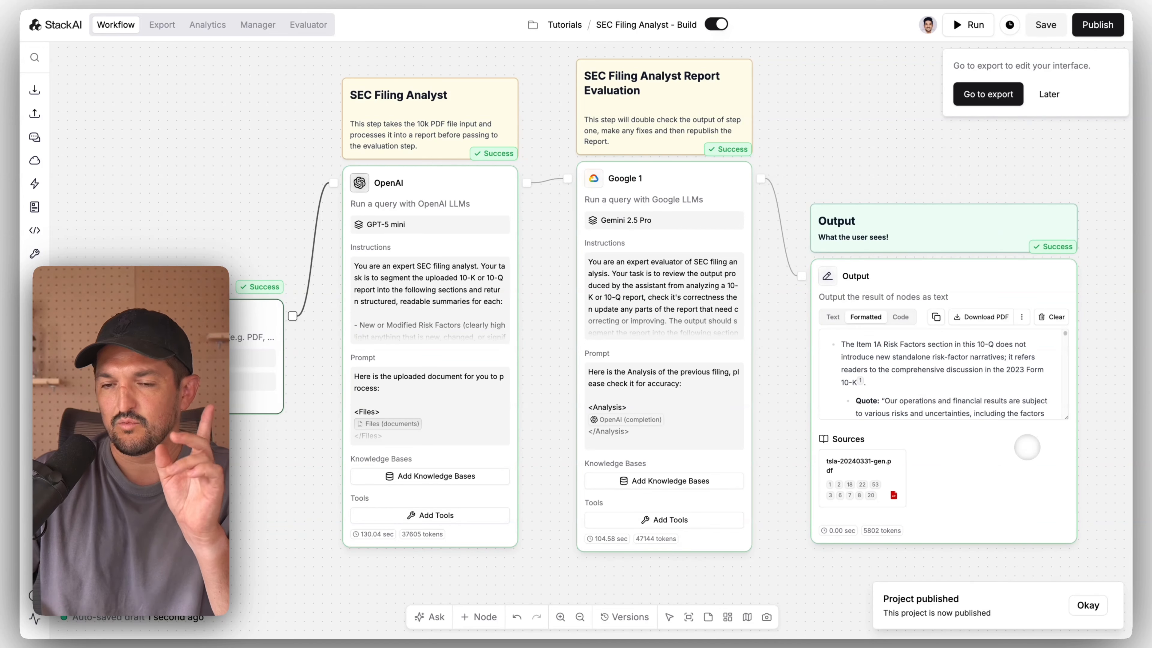
{"action": "left_click", "coordinate": [124, 98]}
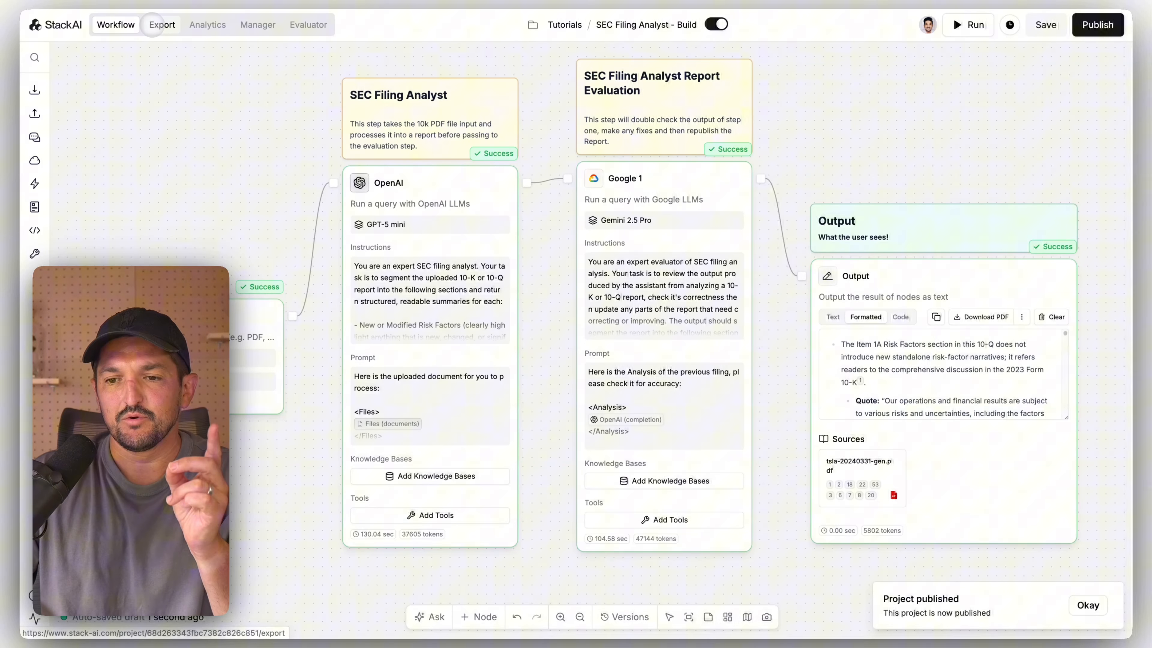
Step: Review the project's export interface types and apply the Form interface
{"action": "left_click", "coordinate": [153, 24]}
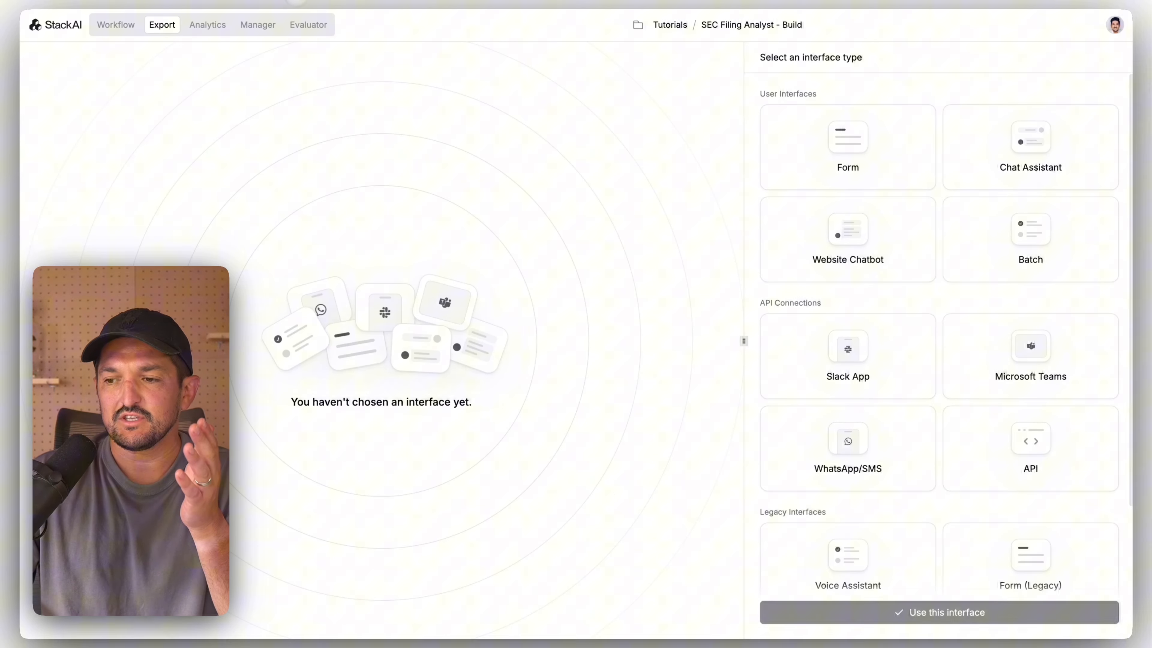
{"action": "scroll", "coordinate": [827, 407], "scroll_direction": "down", "scroll_amount": 3}
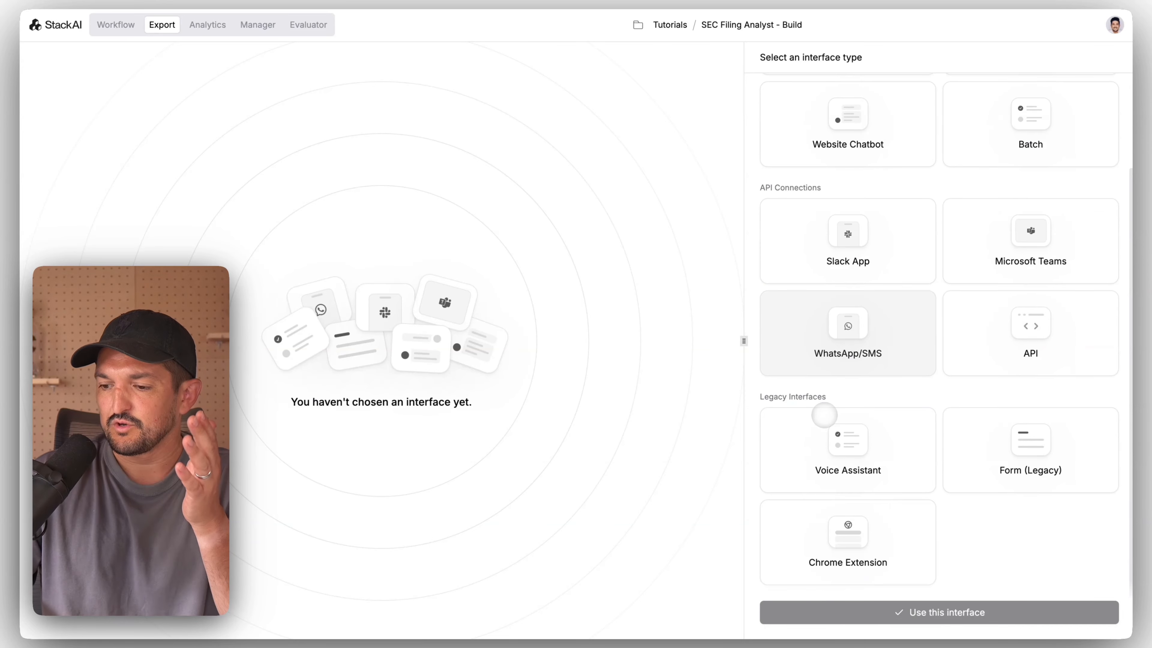
{"action": "scroll", "coordinate": [959, 523], "scroll_direction": "up", "scroll_amount": 3}
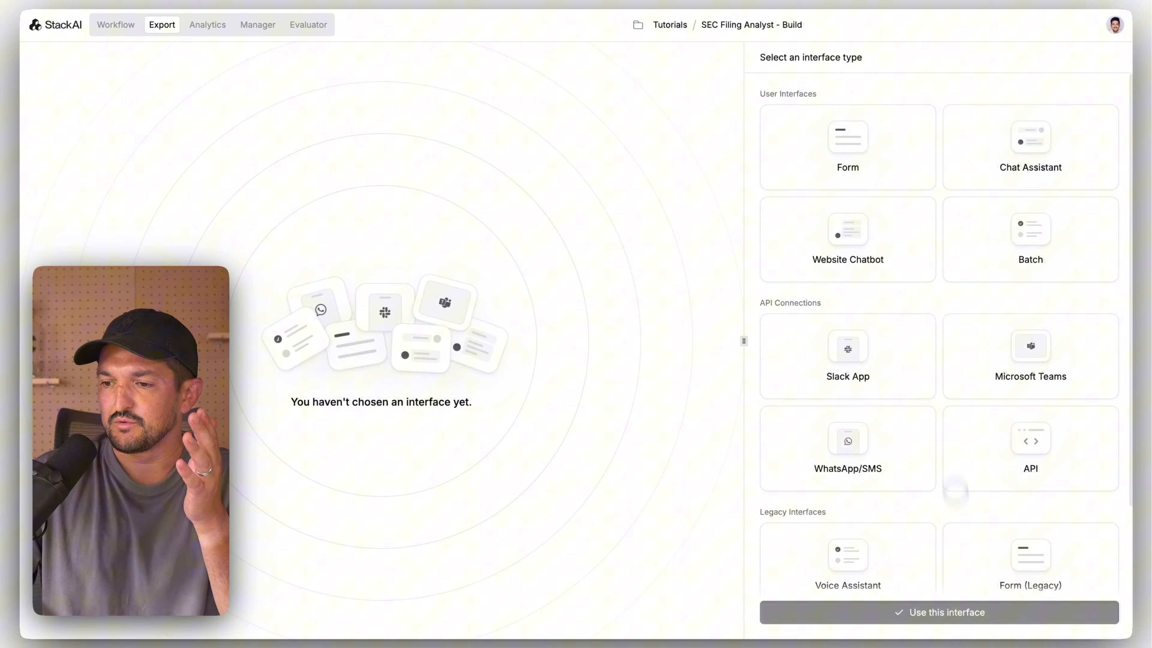
{"action": "left_click", "coordinate": [821, 144]}
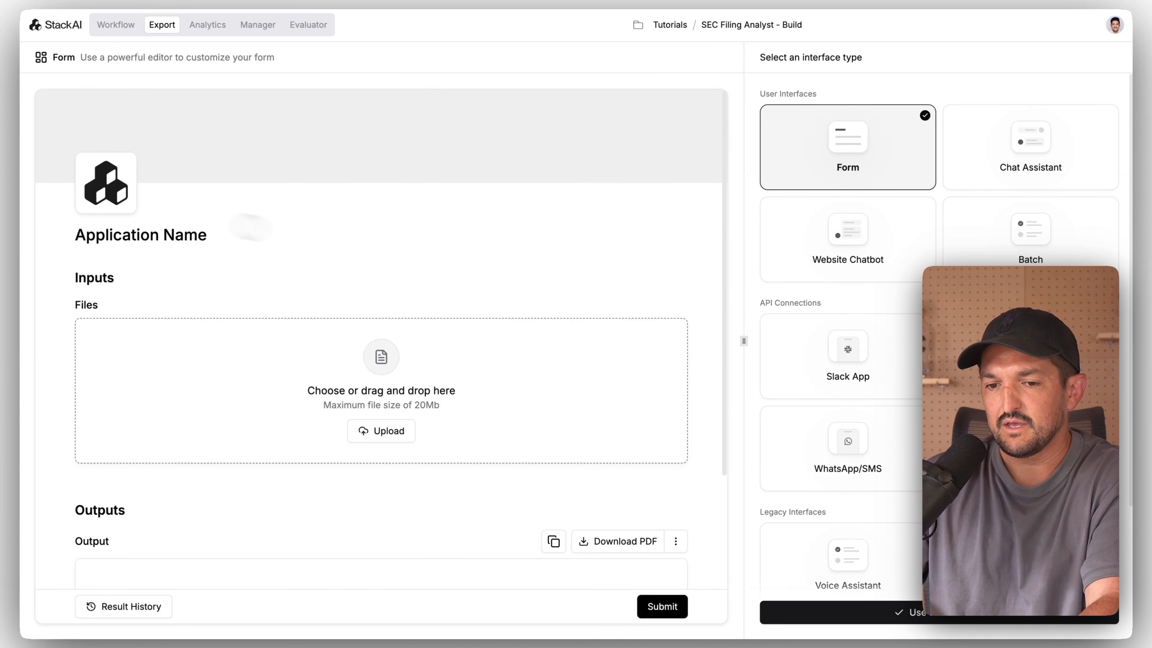
{"action": "left_click", "coordinate": [913, 613]}
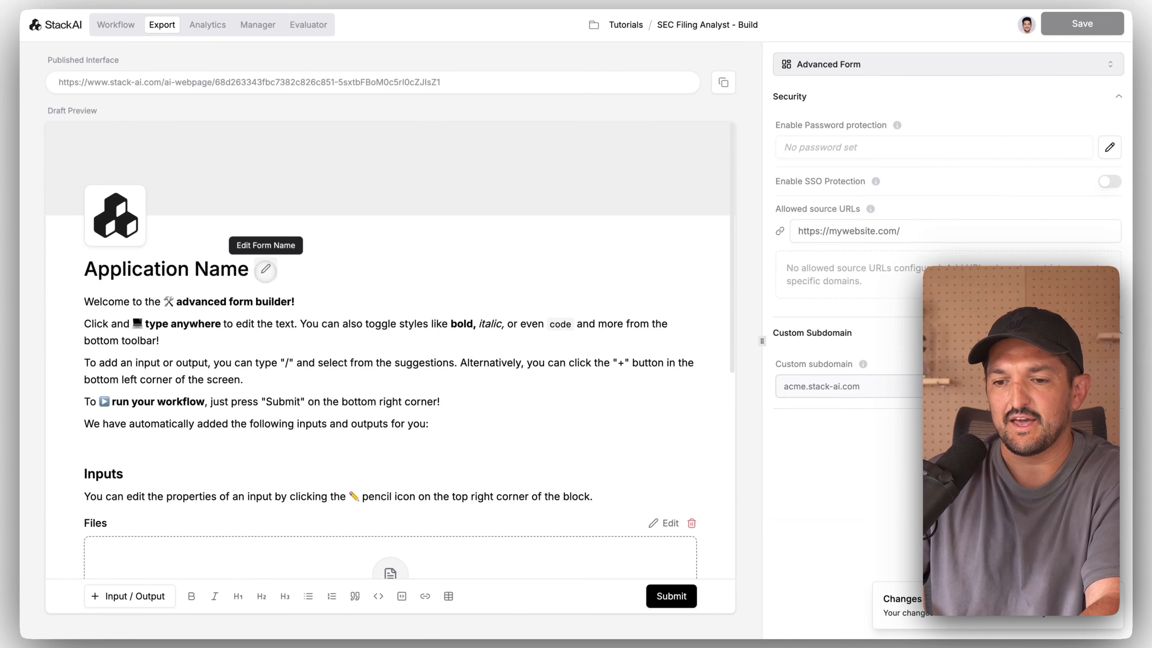
Step: Rename the form "S1 Filing Analyst" and save the interface
{"action": "left_click", "coordinate": [265, 269]}
{"action": "triple_click", "coordinate": [228, 267]}
{"action": "type", "text": "S"}
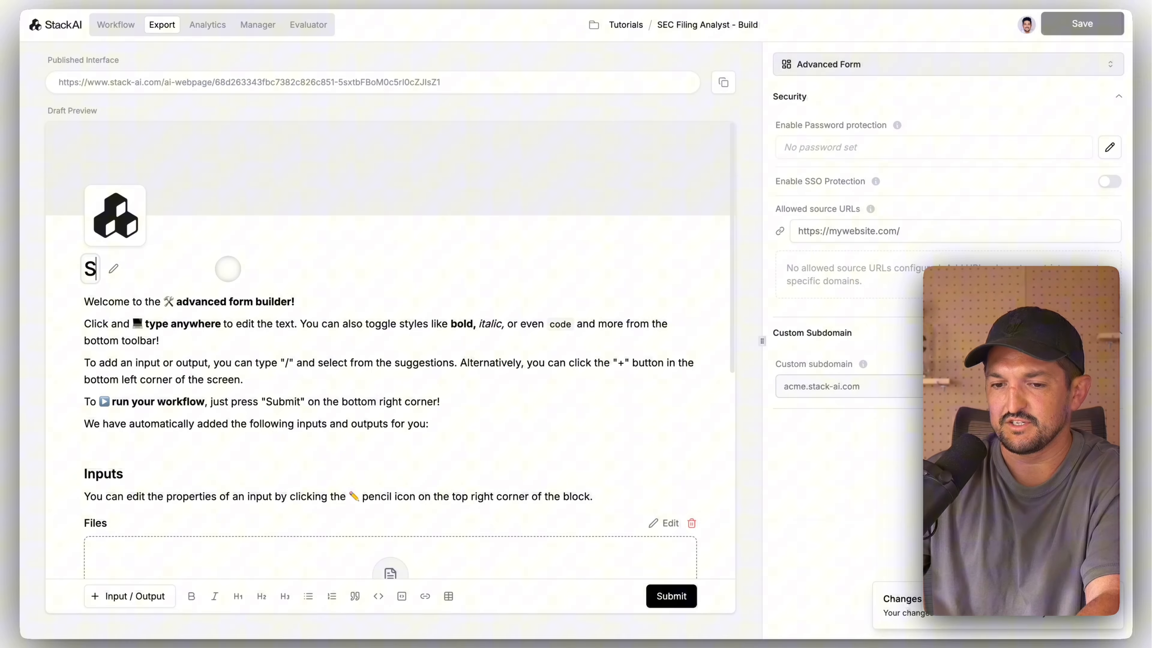
{"action": "type", "text": "12"}
{"action": "key", "text": "BackSpace"}
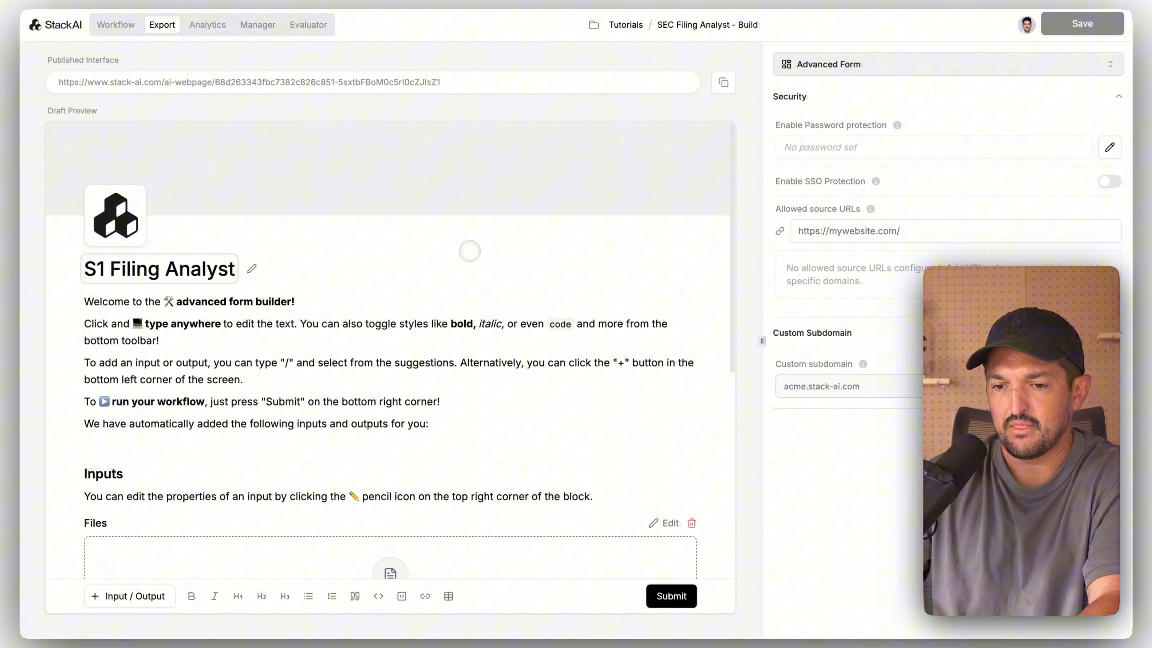
{"action": "left_click", "coordinate": [470, 251]}
{"action": "scroll", "coordinate": [405, 416], "scroll_direction": "down", "scroll_amount": 1}
{"action": "scroll", "coordinate": [382, 381], "scroll_direction": "down", "scroll_amount": 3}
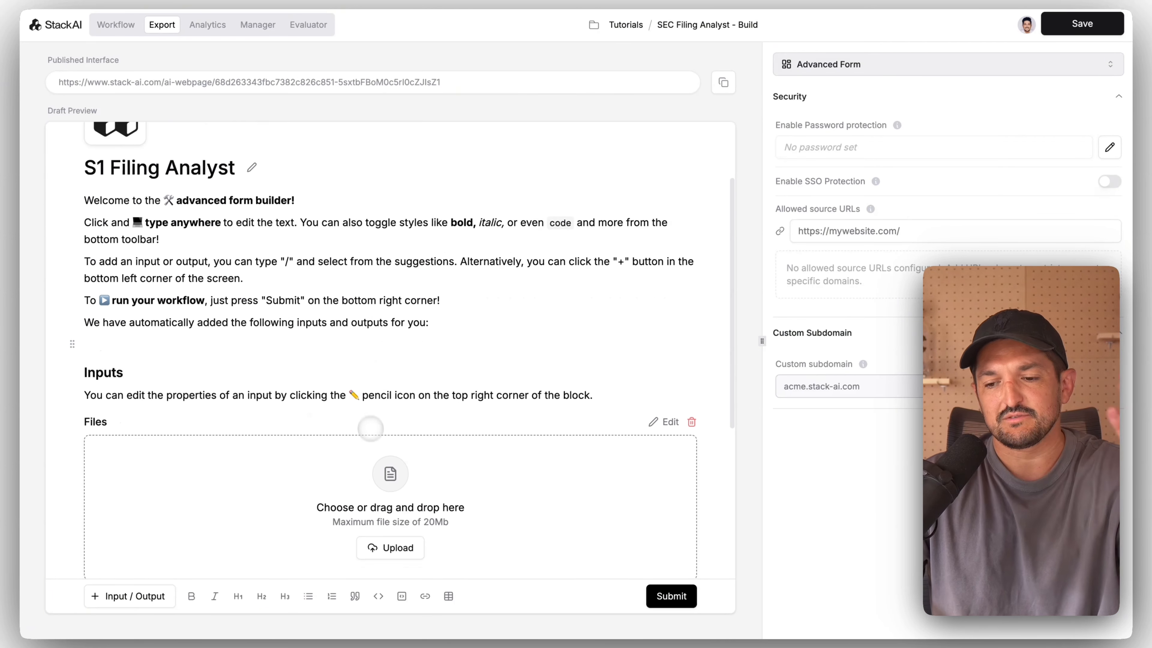
{"action": "scroll", "coordinate": [382, 381], "scroll_direction": "up", "scroll_amount": 1}
{"action": "left_click", "coordinate": [1082, 23]}
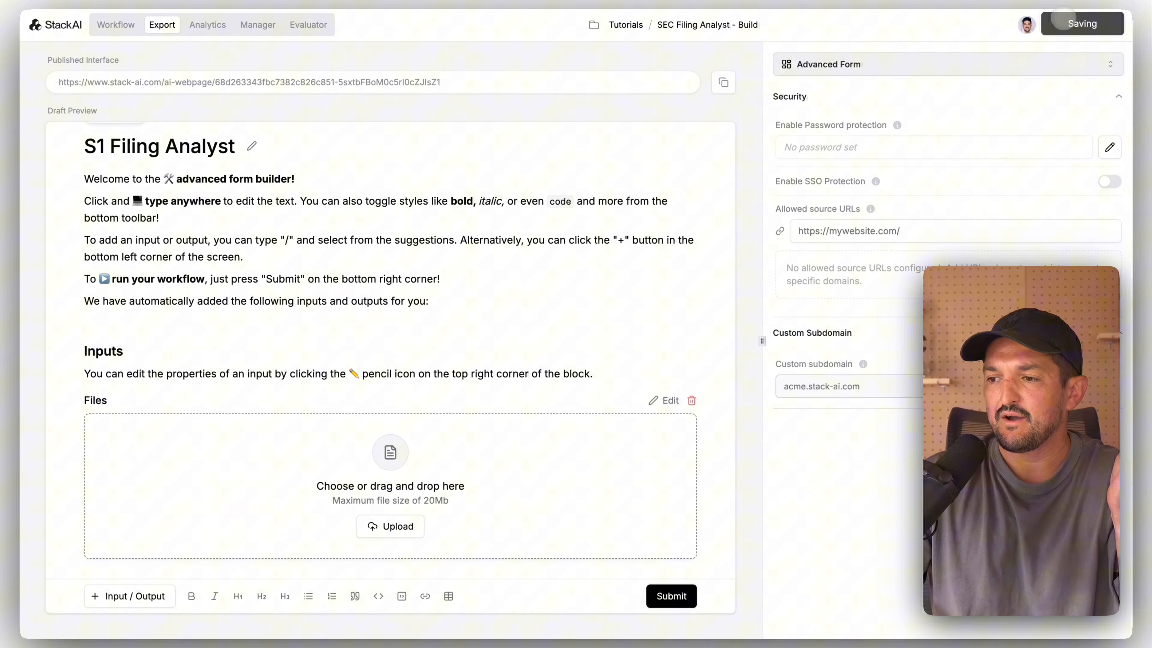
Step: Replace the form's default welcome paragraphs with "Please upload a 10-k or 10-Q PDF."
{"action": "scroll", "coordinate": [476, 382], "scroll_direction": "up", "scroll_amount": 2}
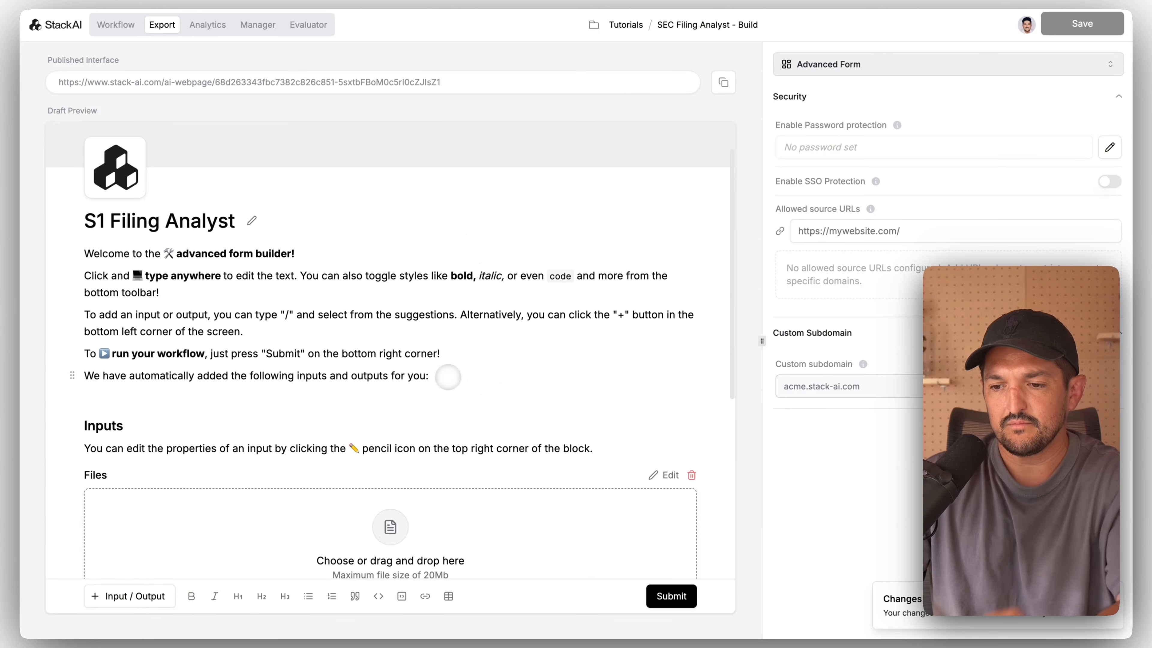
{"action": "left_click_drag", "start_coordinate": [444, 376], "coordinate": [78, 254]}
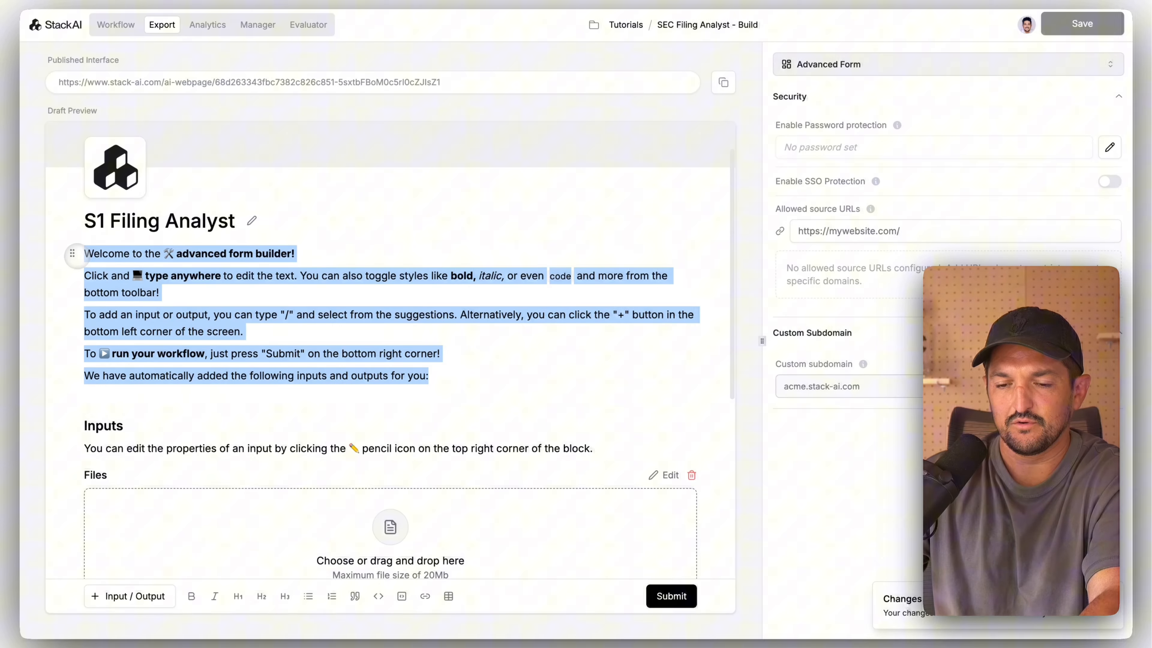
{"action": "key", "text": "BackSpace"}
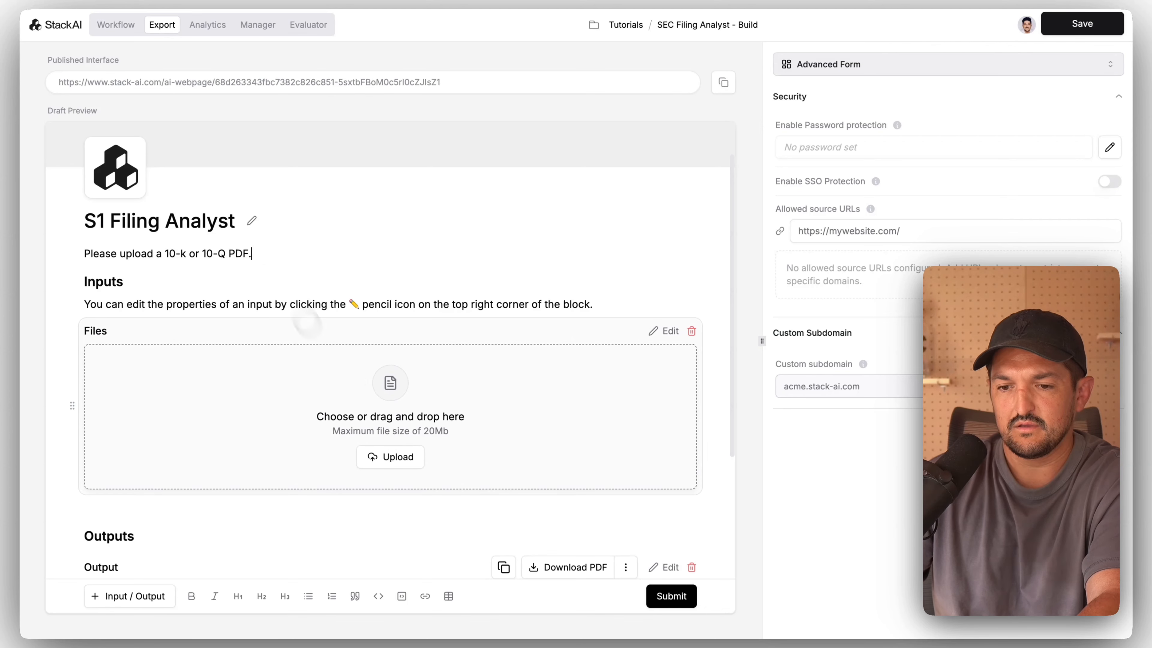
Step: Delete the hint line about editing input properties under the Inputs heading and save the interface
{"action": "triple_click", "coordinate": [378, 305]}
{"action": "key", "text": "BackSpace"}
{"action": "key", "text": "BackSpace"}
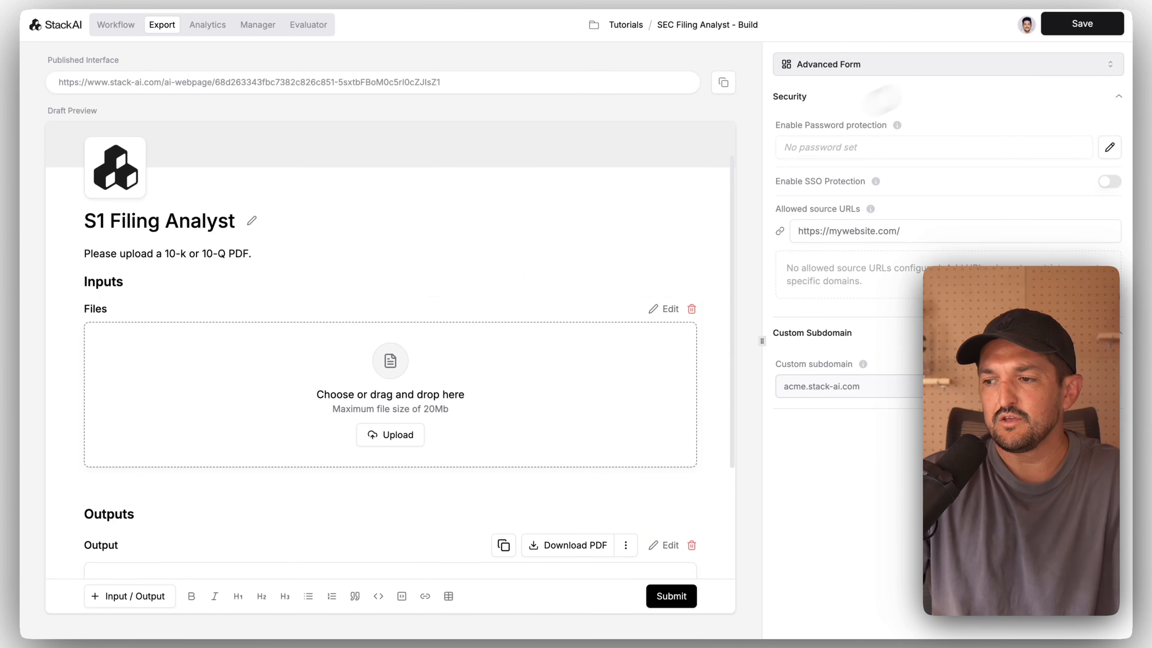
{"action": "left_click", "coordinate": [1082, 23]}
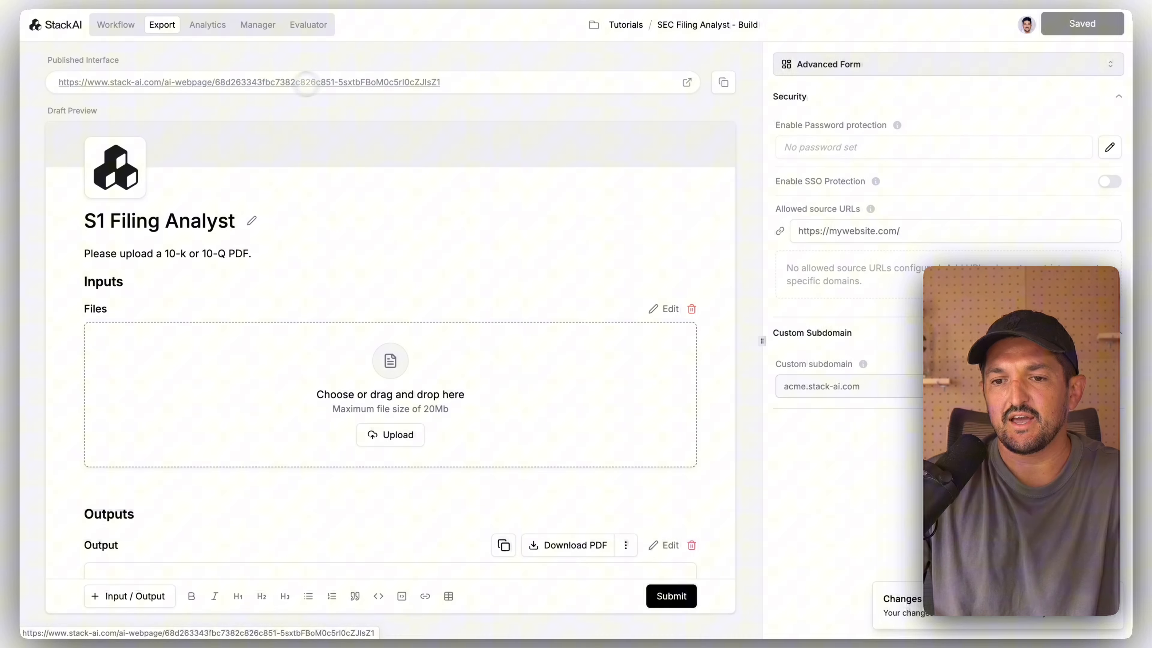
Step: Check the form preview down to its output block and open the published interface's link
{"action": "scroll", "coordinate": [402, 342], "scroll_direction": "down", "scroll_amount": 4}
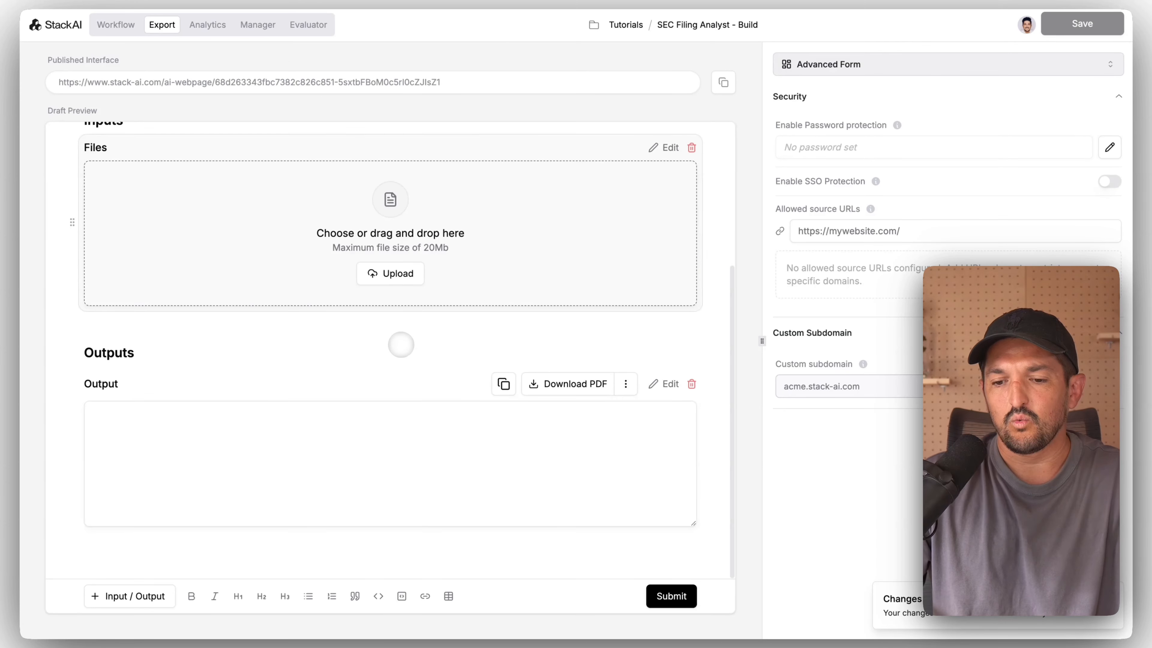
{"action": "scroll", "coordinate": [402, 345], "scroll_direction": "up", "scroll_amount": 5}
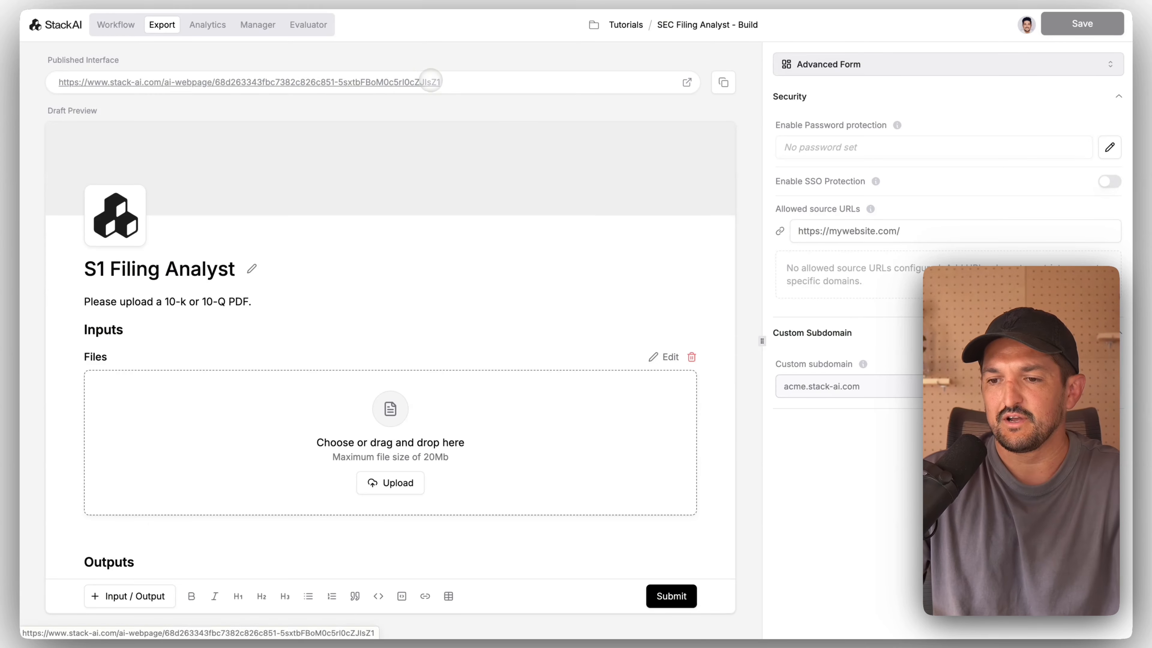
{"action": "left_click", "coordinate": [425, 81]}
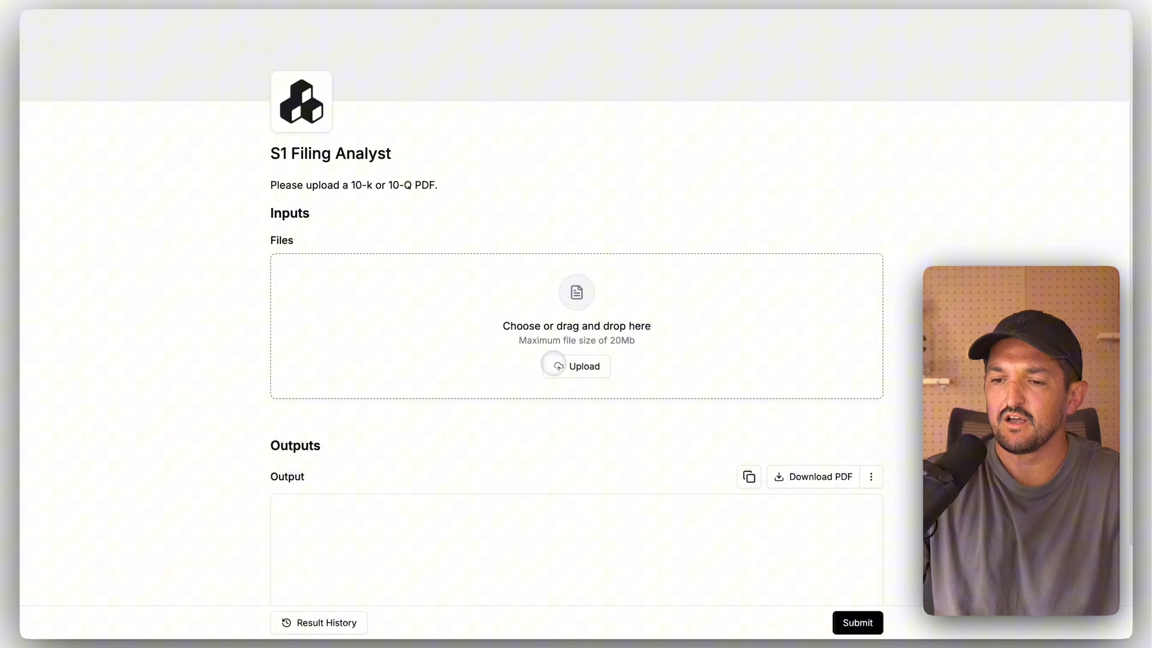